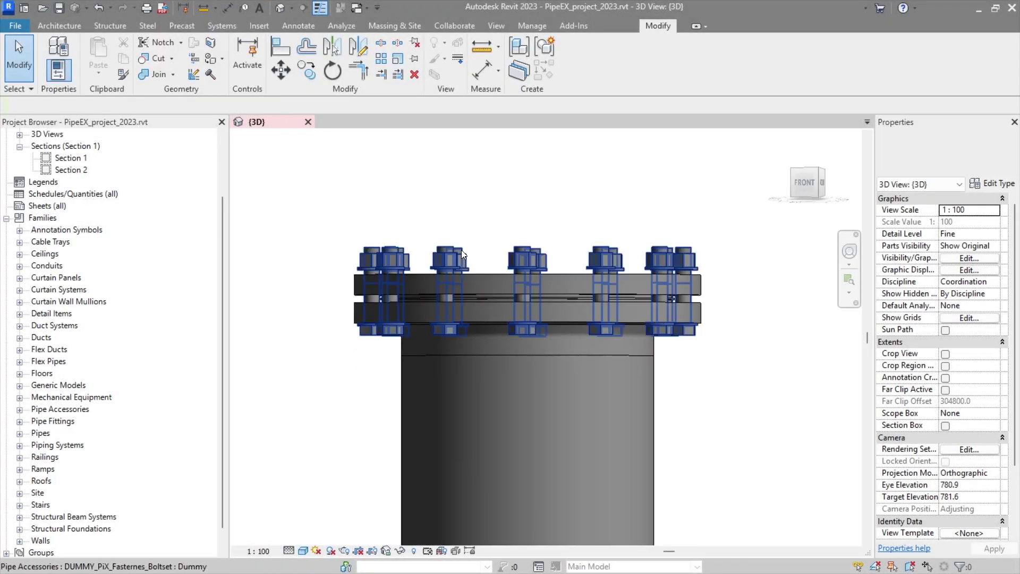
# Set the shared end size of the bolted flange connection components to 250
pyautogui.click(461, 249)
pyautogui.click(984, 383)
pyautogui.write('250')
pyautogui.press('Return')
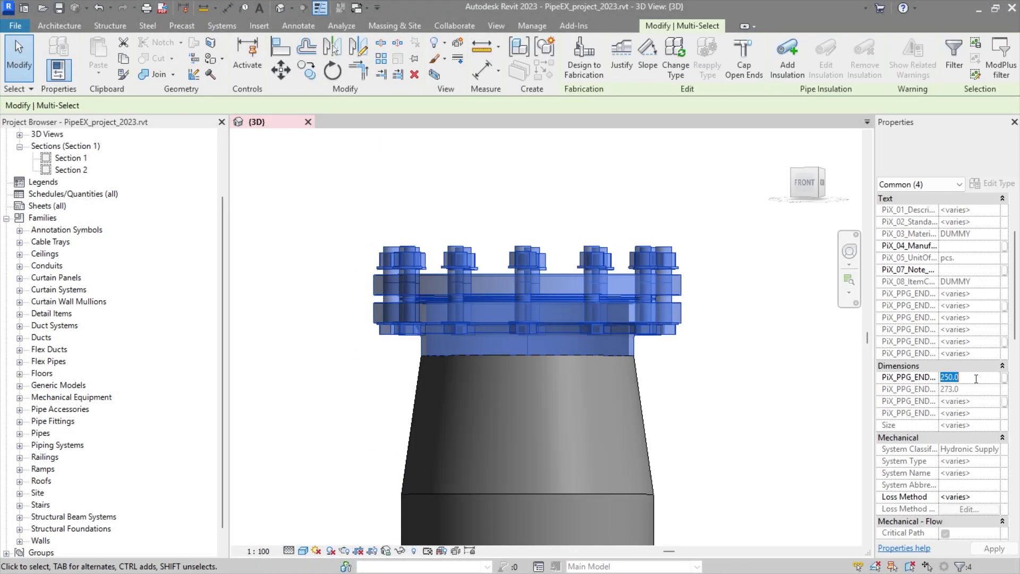
pyautogui.press('Return')
pyautogui.press('Escape')
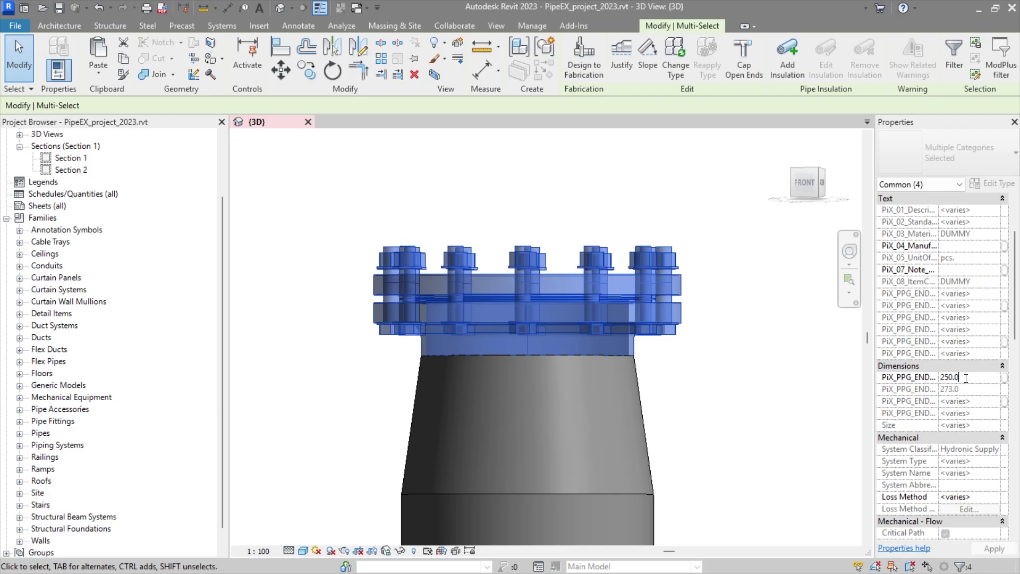
pyautogui.press('Return')
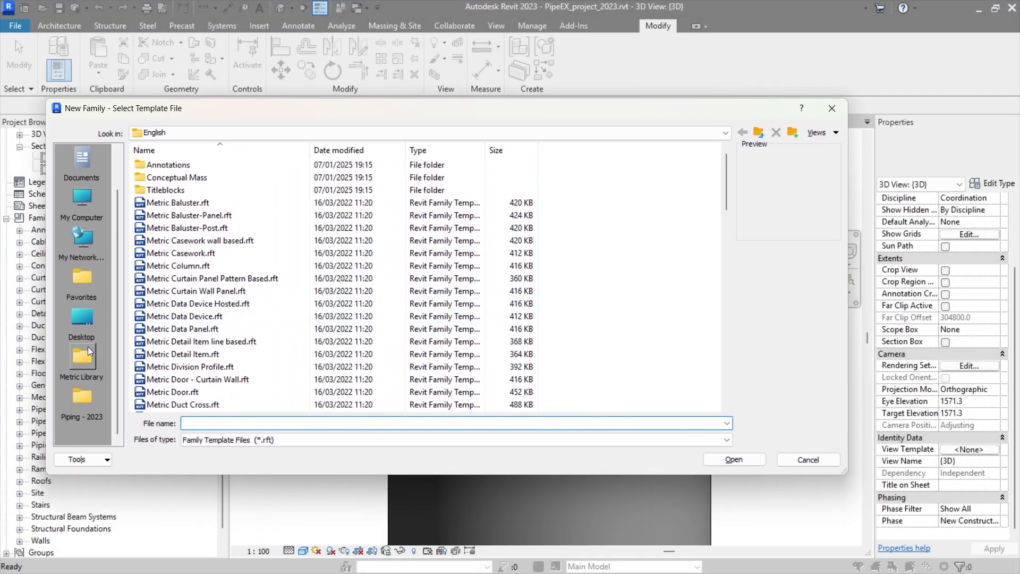
# Create a new pipe fitting family from the template in the Piping - 2023 folder and open its Front elevation
pyautogui.click(82, 437)
pyautogui.doubleClick(175, 164)
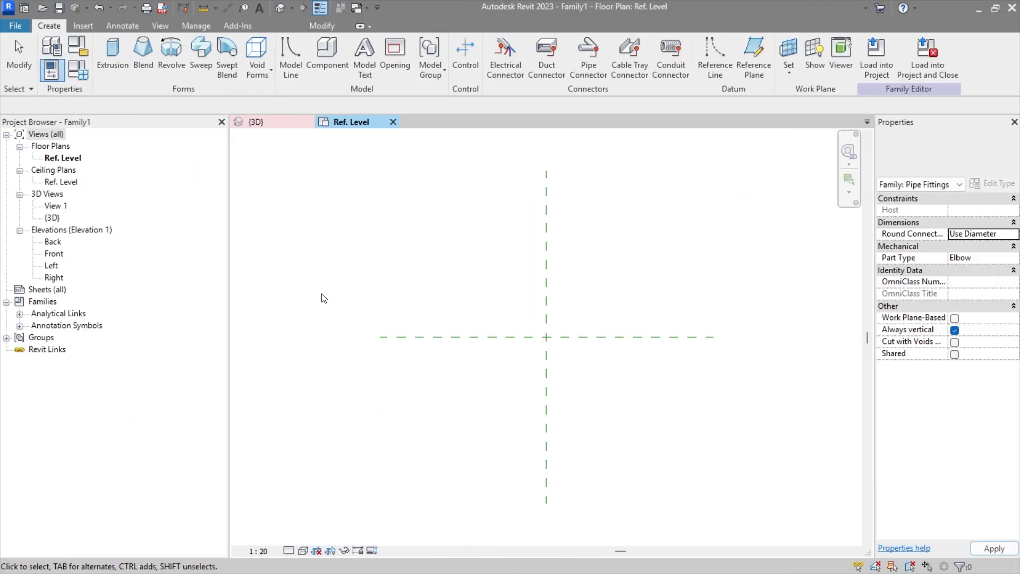
pyautogui.doubleClick(54, 253)
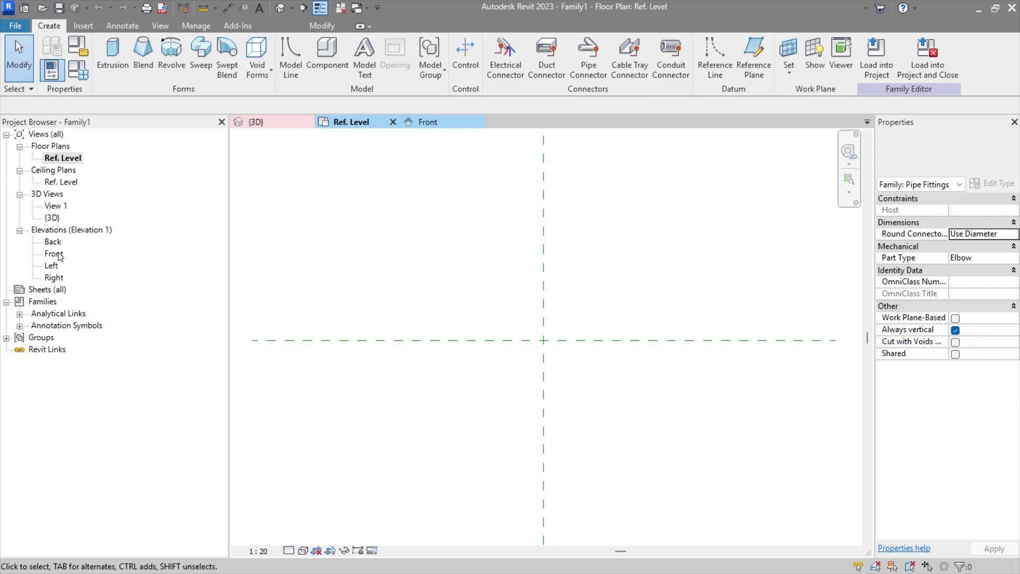
# Place a pipe connector on a picked work plane, at the intersection of the reference planes in the Front elevation
pyautogui.click(588, 74)
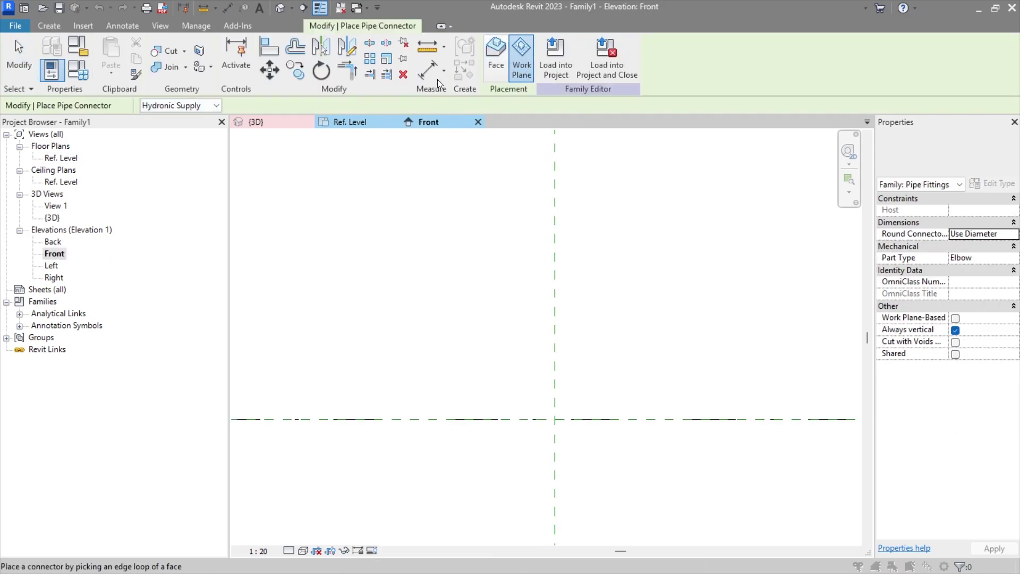
pyautogui.click(521, 58)
pyautogui.click(473, 370)
pyautogui.click(555, 419)
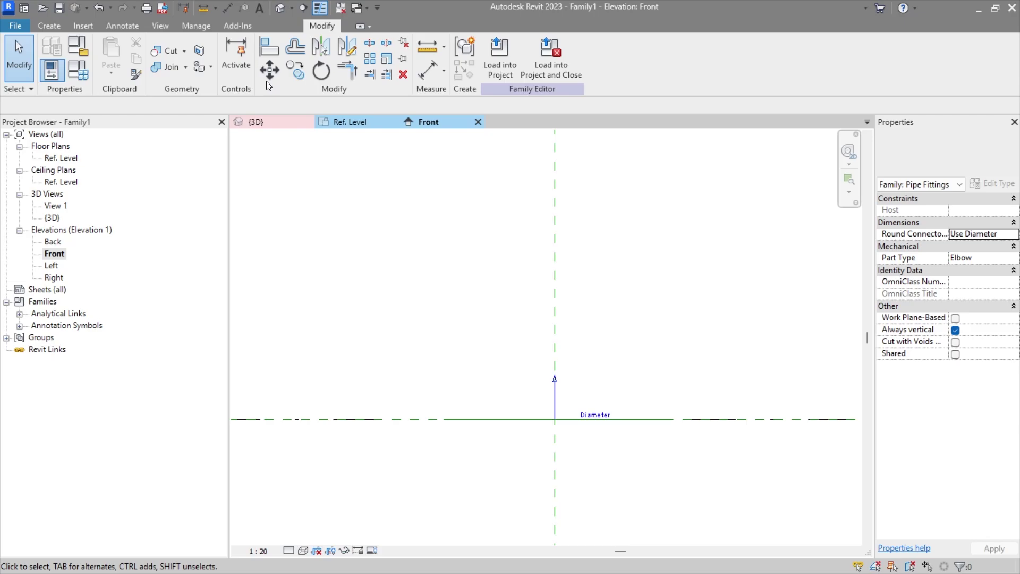
# Place a second pipe connector on the picked horizontal reference plane, facing opposite to the first one
pyautogui.click(48, 26)
pyautogui.click(588, 74)
pyautogui.click(522, 58)
pyautogui.click(401, 310)
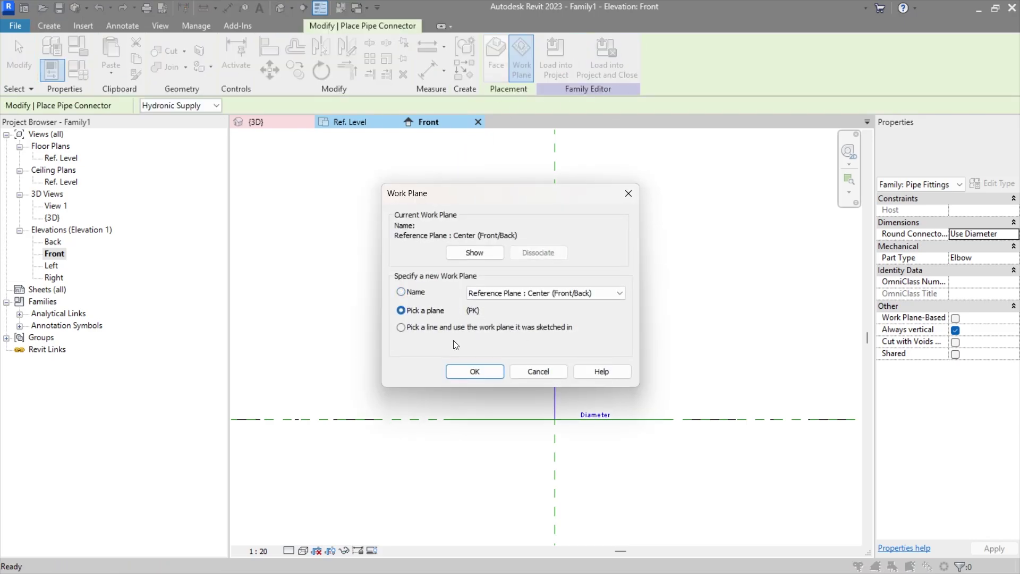
pyautogui.click(474, 371)
pyautogui.click(554, 385)
pyautogui.click(452, 361)
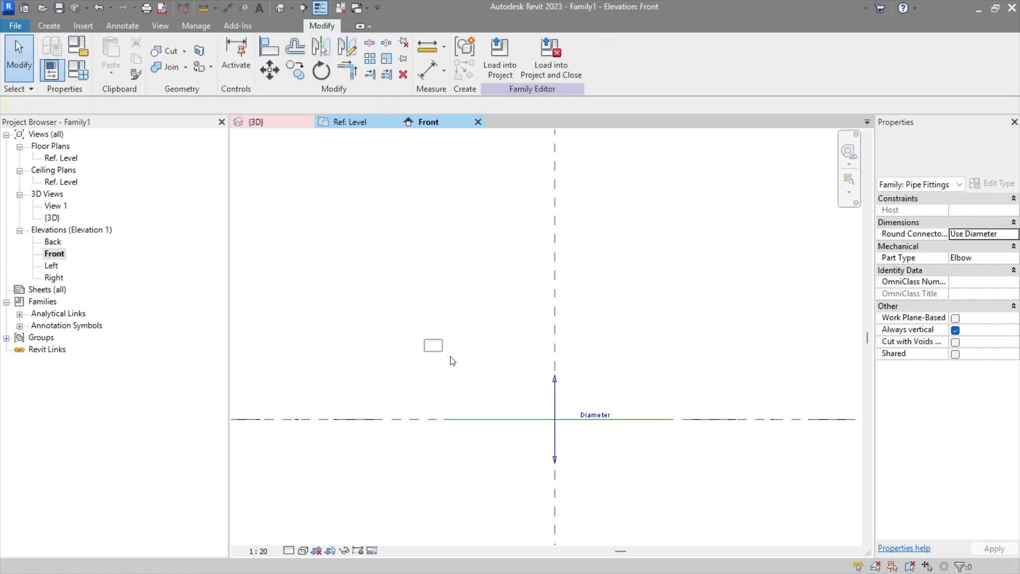
# Associate the diameter of both pipe connectors with the existing family diameter parameter
pyautogui.click(555, 419)
pyautogui.click(1015, 210)
pyautogui.click(457, 261)
pyautogui.click(520, 407)
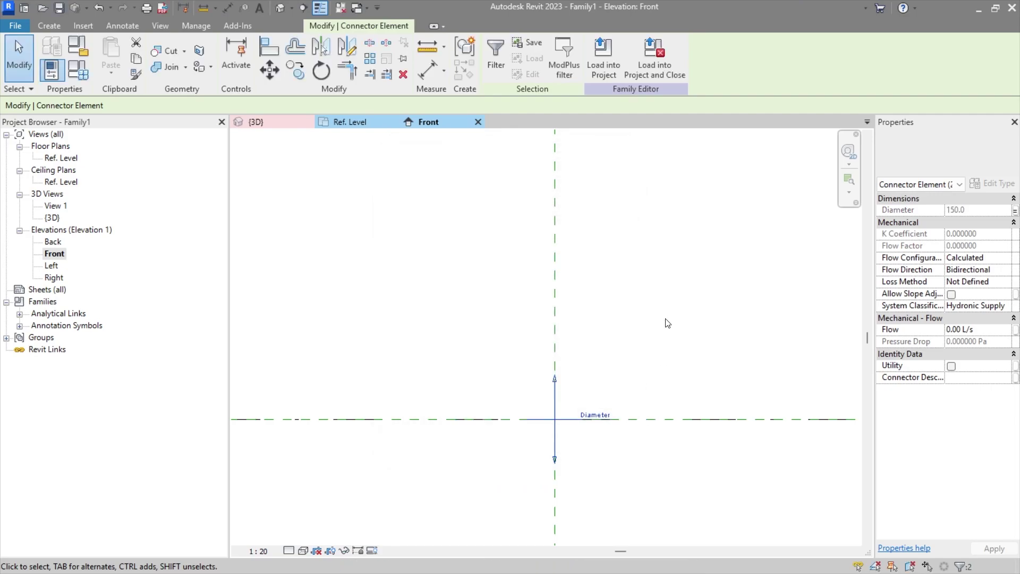
# Link the upward-facing pipe connector to the downward-facing one
pyautogui.moveTo(457, 322); pyautogui.dragTo(628, 553)
pyautogui.click(49, 25)
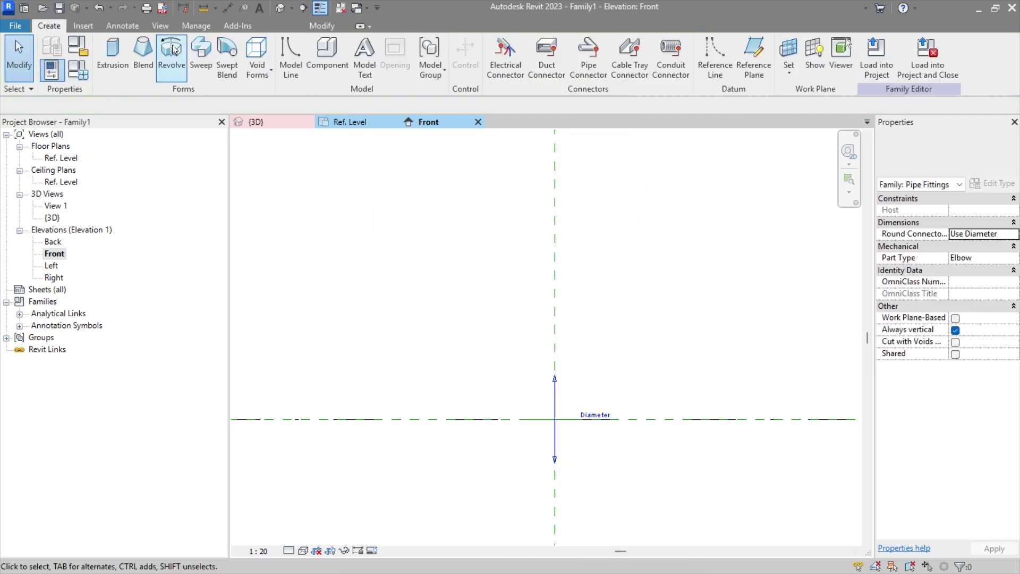
pyautogui.click(558, 389)
pyautogui.click(593, 52)
pyautogui.click(556, 443)
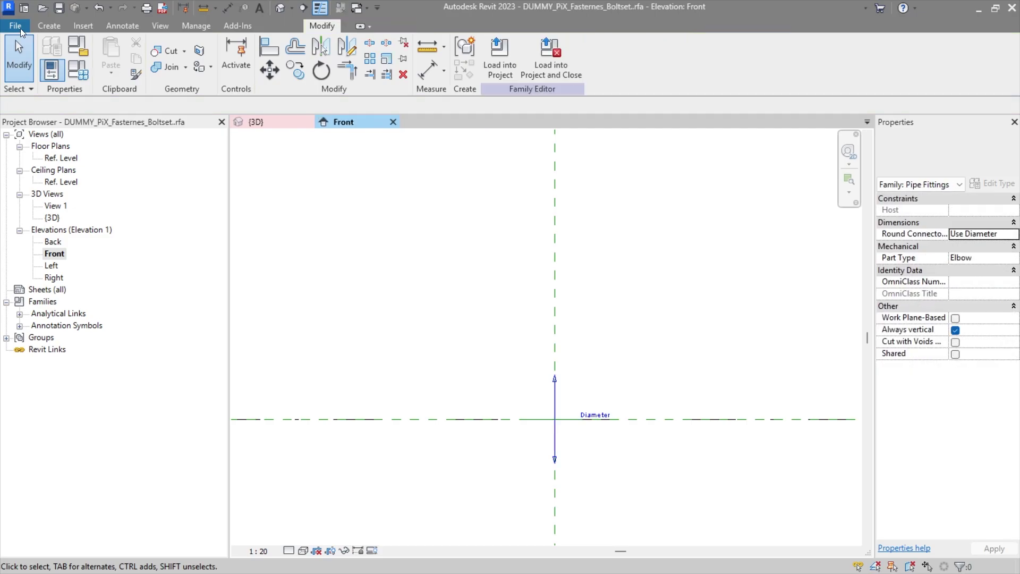
# Create another new family from the Metric Generic Model.rft template
pyautogui.click(15, 25)
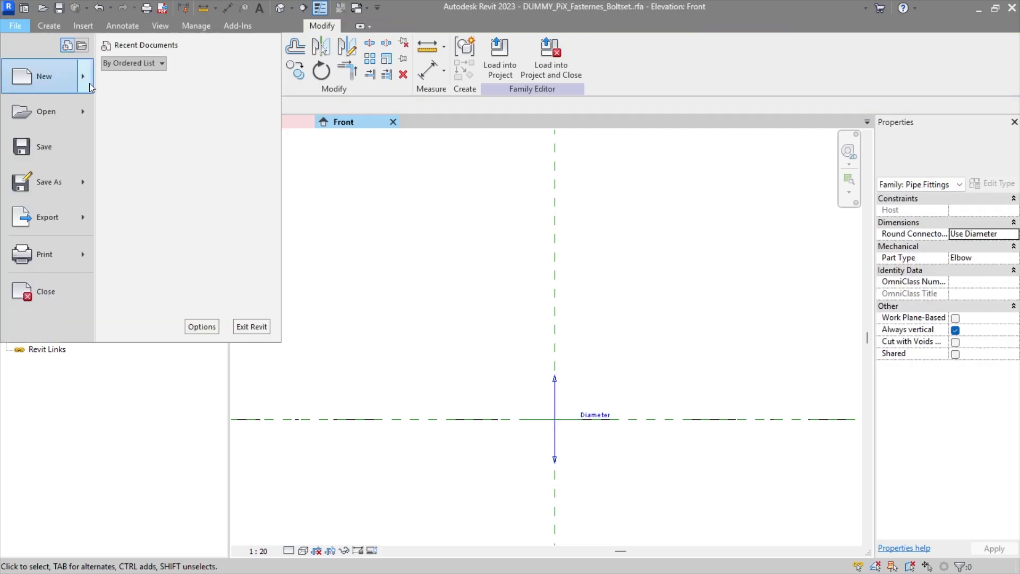
pyautogui.moveTo(80, 77)
pyautogui.click(181, 125)
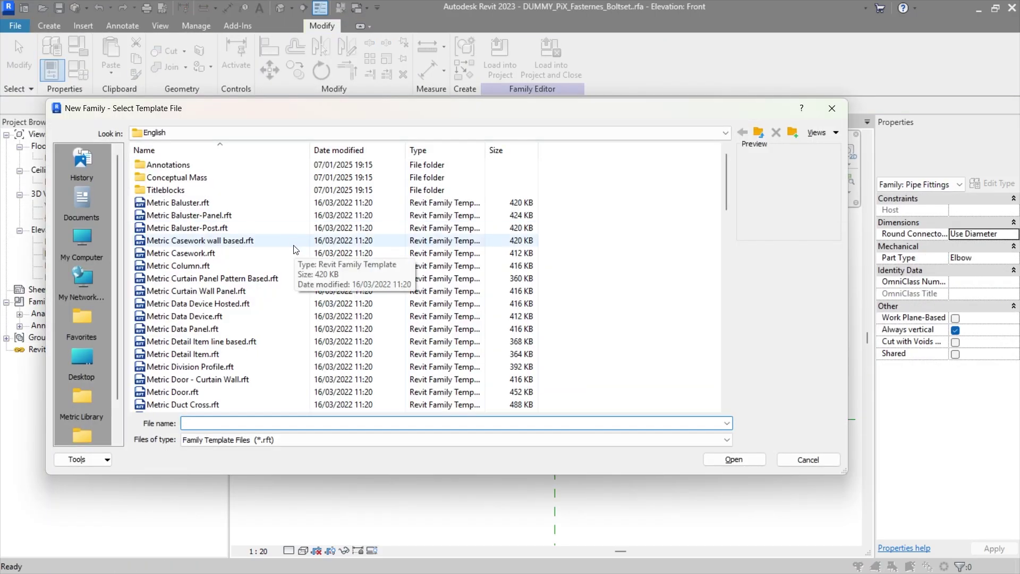
pyautogui.scroll(-12, 223, 278)
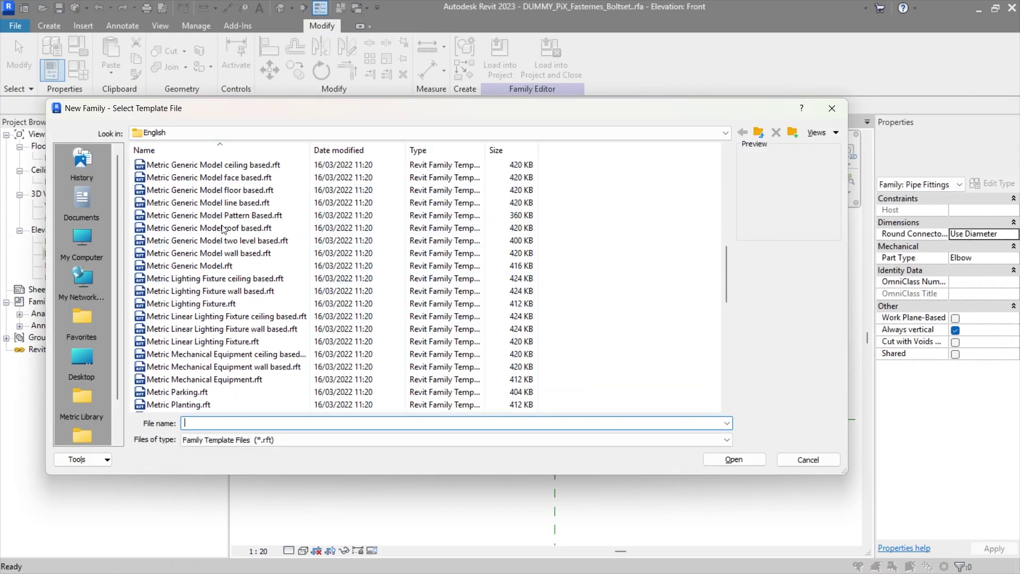
pyautogui.scroll(-3, 223, 279)
pyautogui.scroll(4, 224, 298)
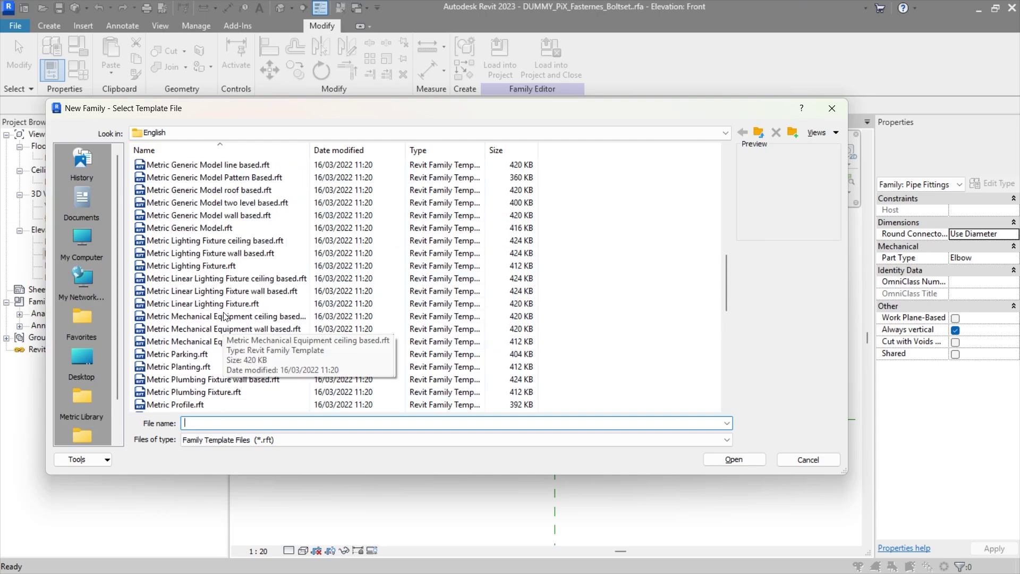
pyautogui.click(191, 227)
pyautogui.click(712, 462)
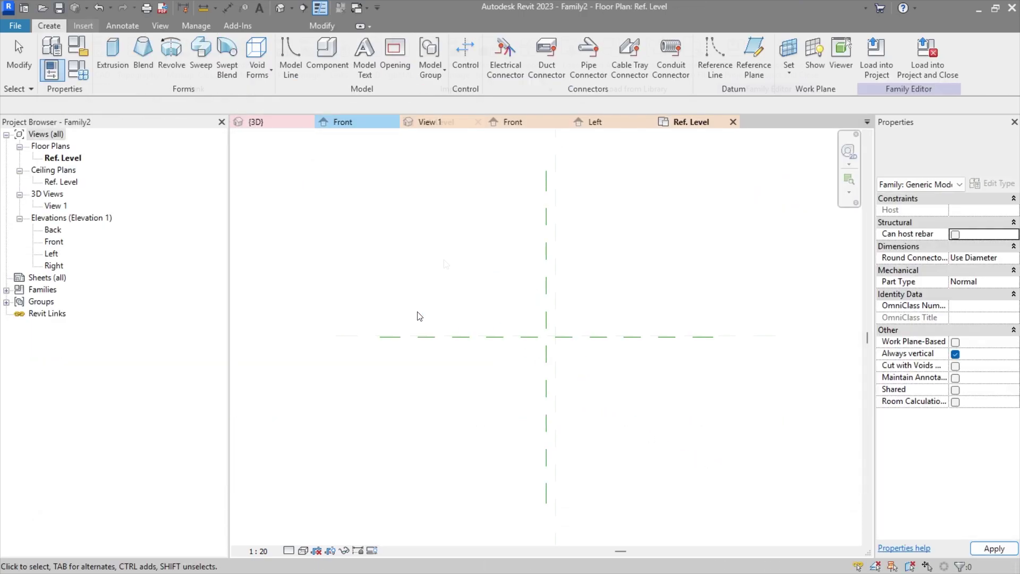
# Place one ConnectionBoltSet component on the vertical centre reference plane, about 300 mm above the horizontal one
pyautogui.doubleClick(42, 289)
pyautogui.doubleClick(62, 329)
pyautogui.doubleClick(79, 339)
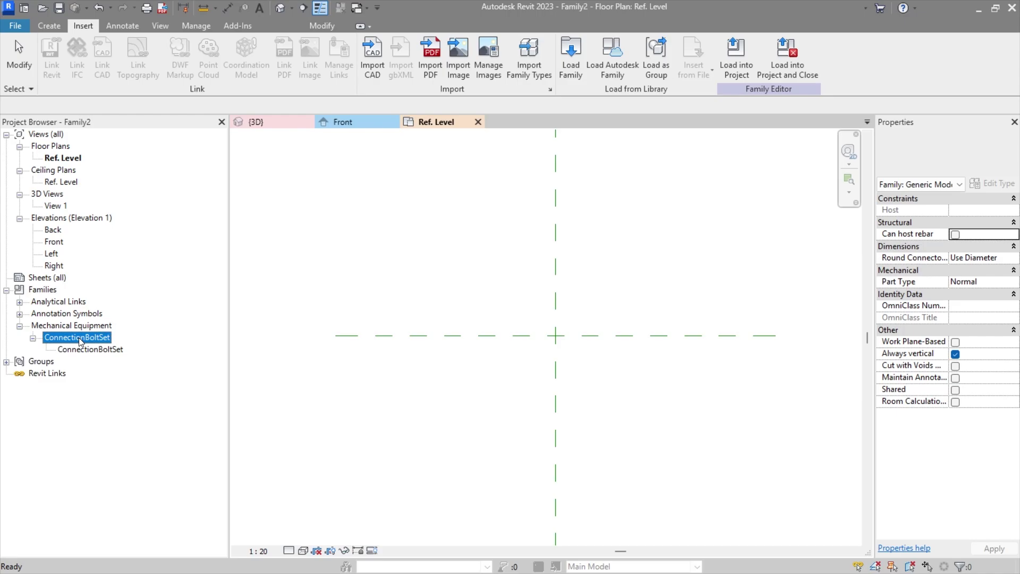
pyautogui.moveTo(97, 351); pyautogui.dragTo(425, 333)
pyautogui.scroll(5, 574, 337)
pyautogui.moveTo(546, 256); pyautogui.dragTo(576, 409, button='middle')
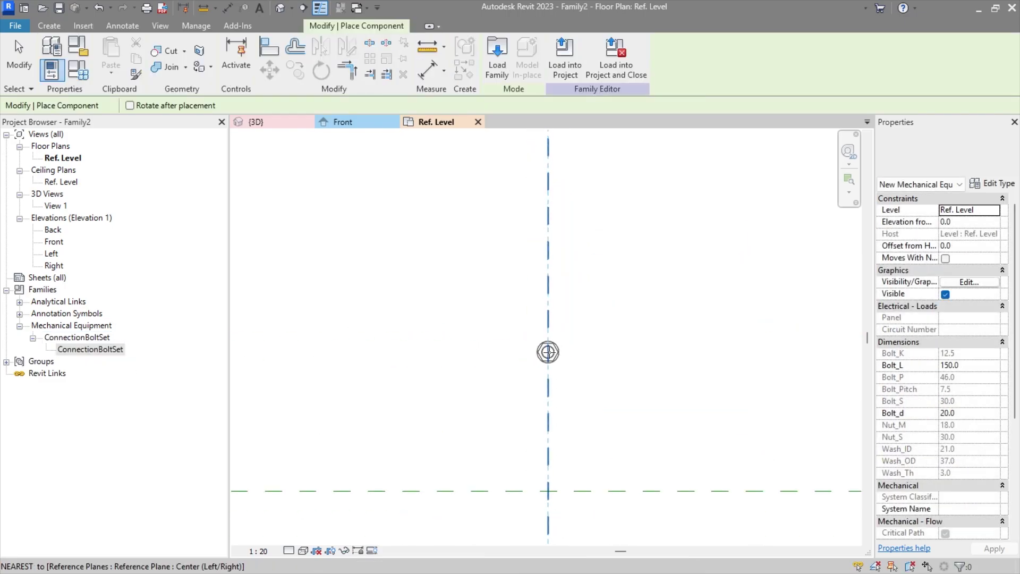
pyautogui.click(552, 314)
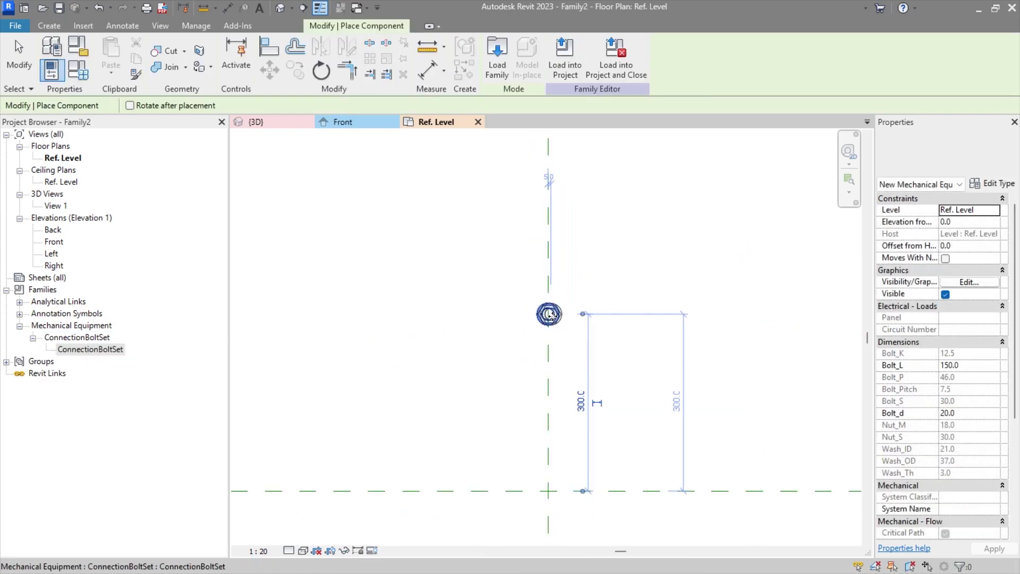
pyautogui.press('Escape')
# Associate the bolt set's Bolt_L with a new shared parameter, PiX_PPG_911_BoltSet_BoltLength from the PiX_PPG_BoltSet group
pyautogui.click(550, 314)
pyautogui.click(1004, 365)
pyautogui.click(413, 374)
pyautogui.click(383, 182)
pyautogui.click(546, 227)
pyautogui.click(557, 219)
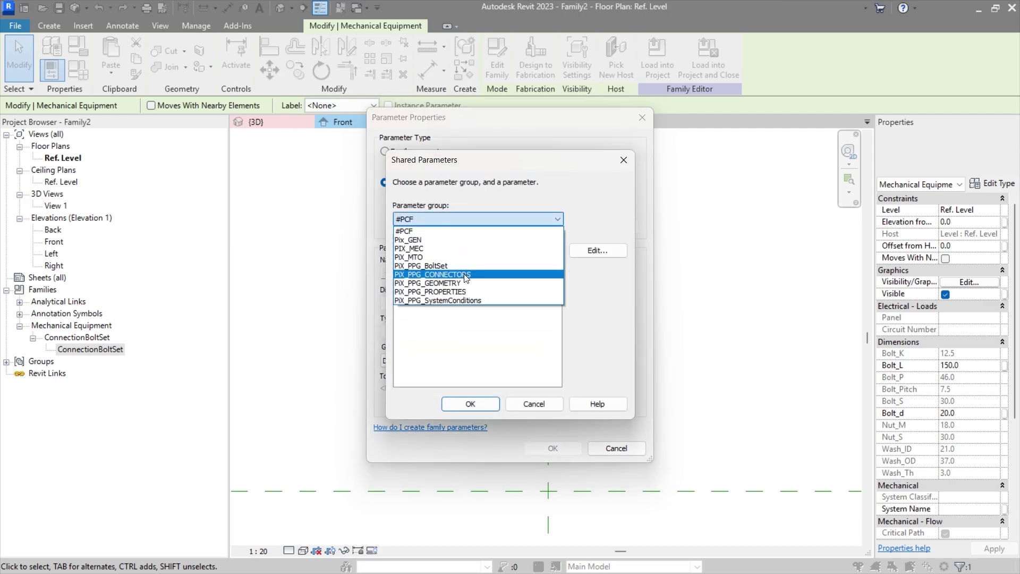
pyautogui.click(452, 264)
pyautogui.click(499, 257)
pyautogui.click(470, 404)
pyautogui.click(553, 448)
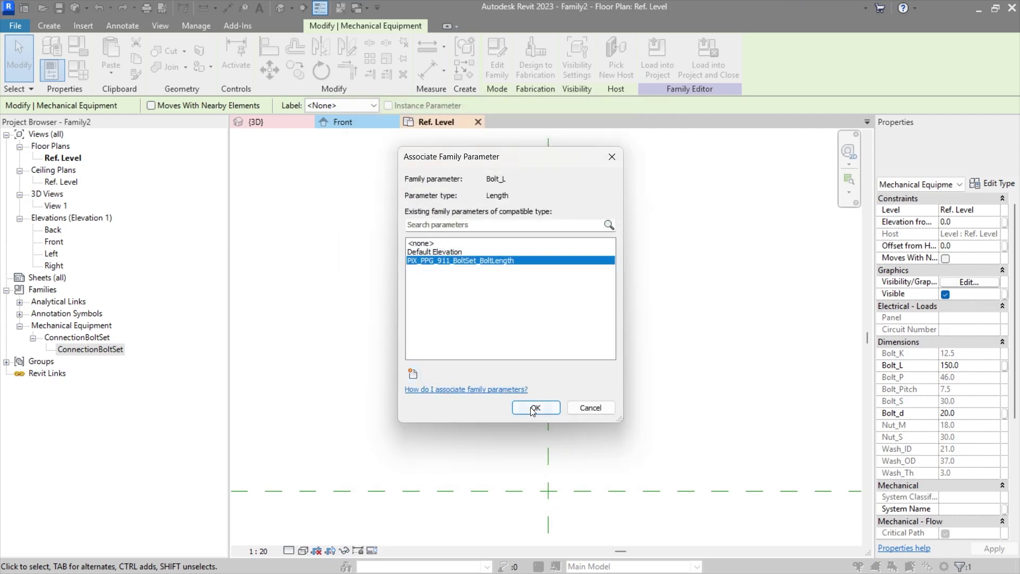
pyautogui.click(535, 407)
# Associate the bolt set's Bolt_d with a new shared parameter, PiX_PPG_912_BoltSet_Diameter from the PiX_PPG_BoltSet group
pyautogui.click(1004, 412)
pyautogui.click(413, 374)
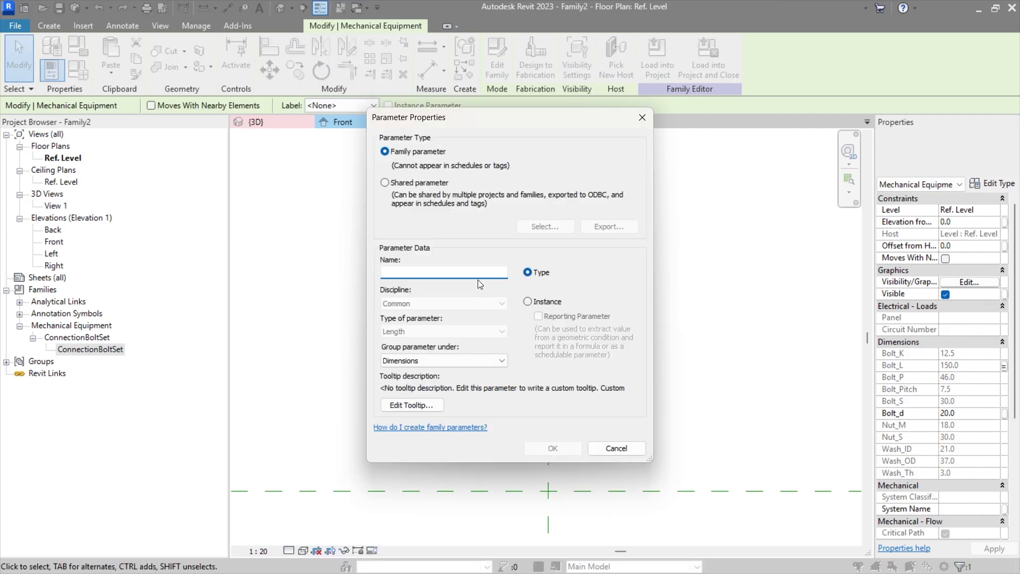
pyautogui.click(385, 182)
pyautogui.click(545, 226)
pyautogui.click(556, 219)
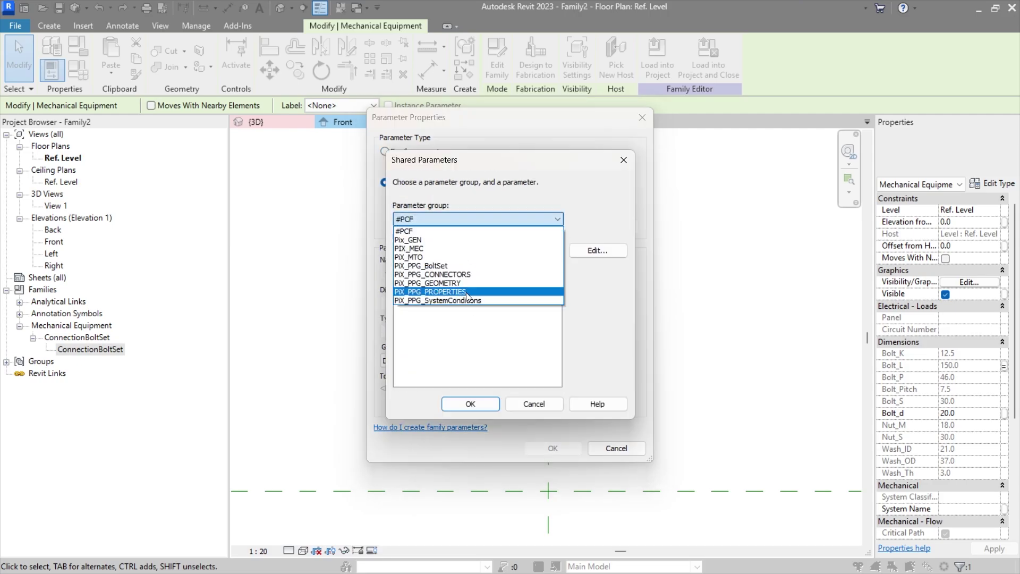
pyautogui.click(425, 291)
pyautogui.click(478, 266)
pyautogui.click(470, 403)
pyautogui.click(552, 448)
pyautogui.click(536, 407)
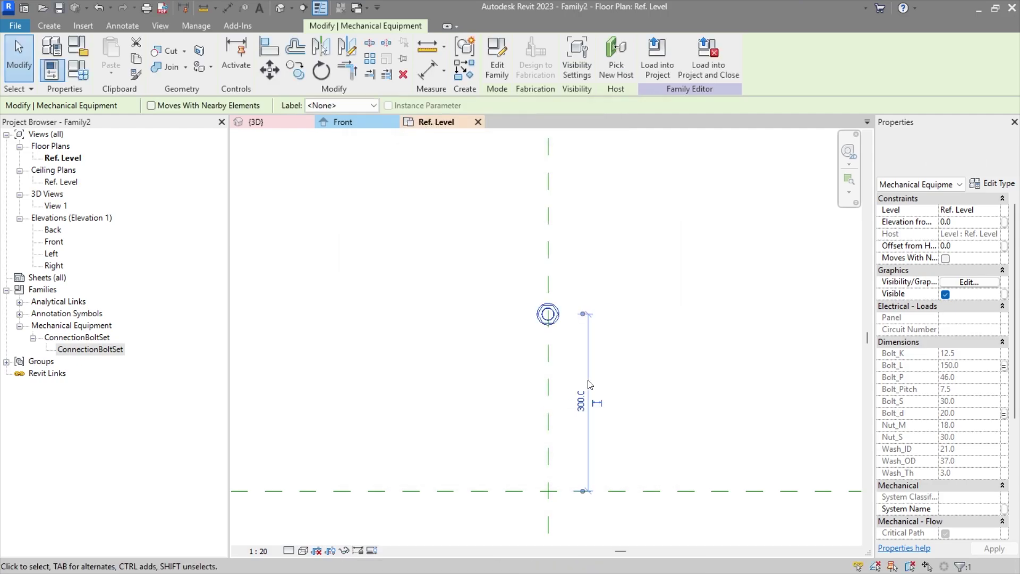
# Array the bolt set radially around the reference planes' intersection, using the Last option and 4 items over the full circle
pyautogui.click(370, 58)
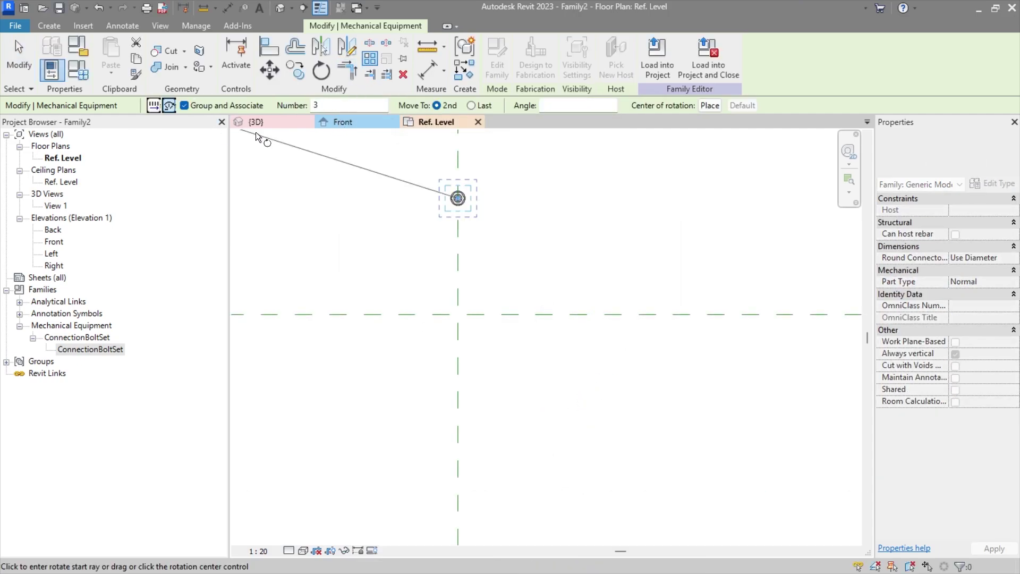
pyautogui.click(471, 105)
pyautogui.moveTo(458, 198); pyautogui.dragTo(458, 314)
pyautogui.click(458, 286)
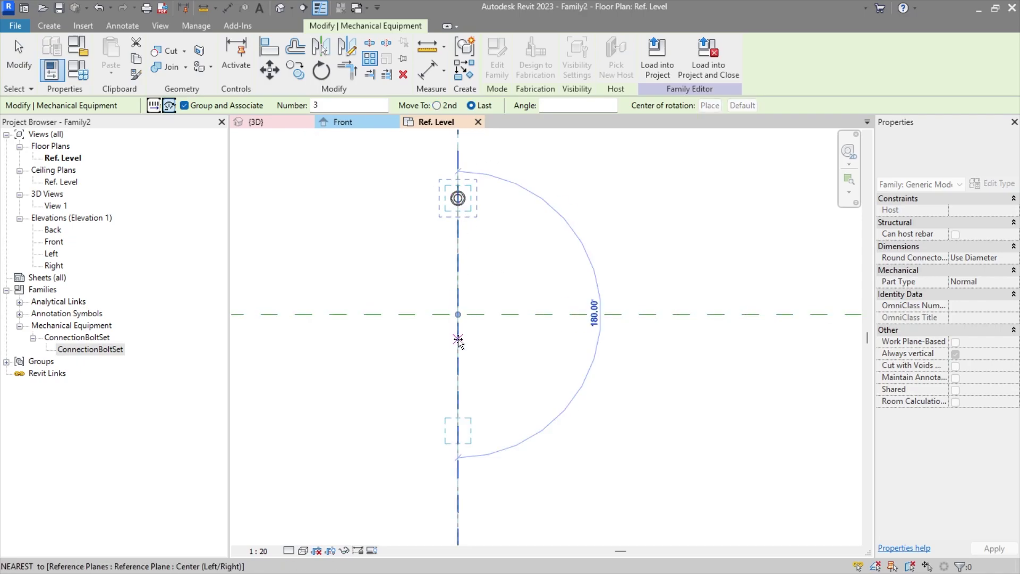
pyautogui.click(458, 339)
pyautogui.write('4')
pyautogui.press('Return')
pyautogui.moveTo(458, 430); pyautogui.dragTo(458, 202)
pyautogui.click(575, 457)
pyautogui.moveTo(503, 277); pyautogui.dragTo(520, 285, button='middle')
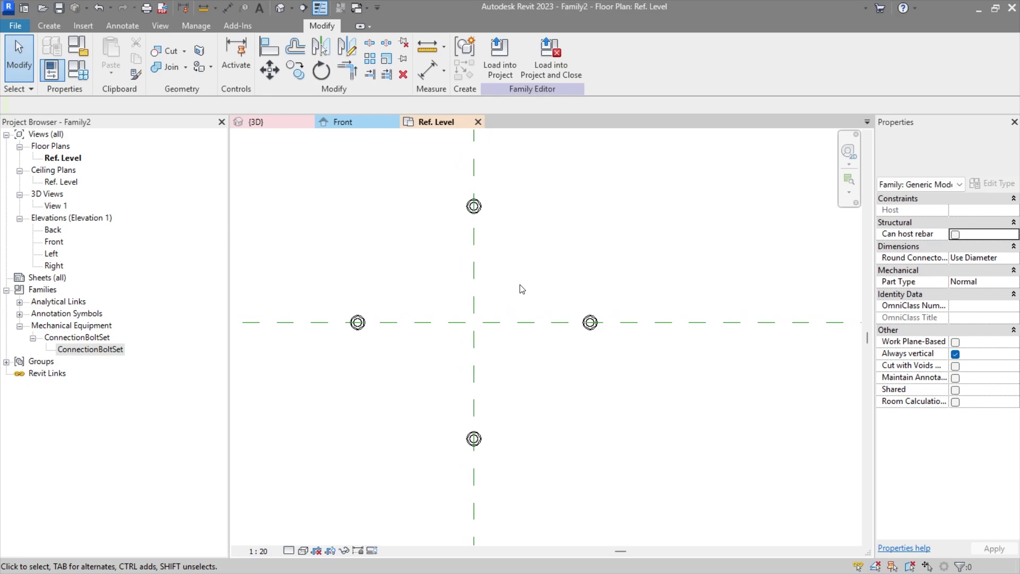
# Dimension the radius of the bolt array and switch the dimension's type to diameter
pyautogui.click(550, 312)
pyautogui.click(550, 313)
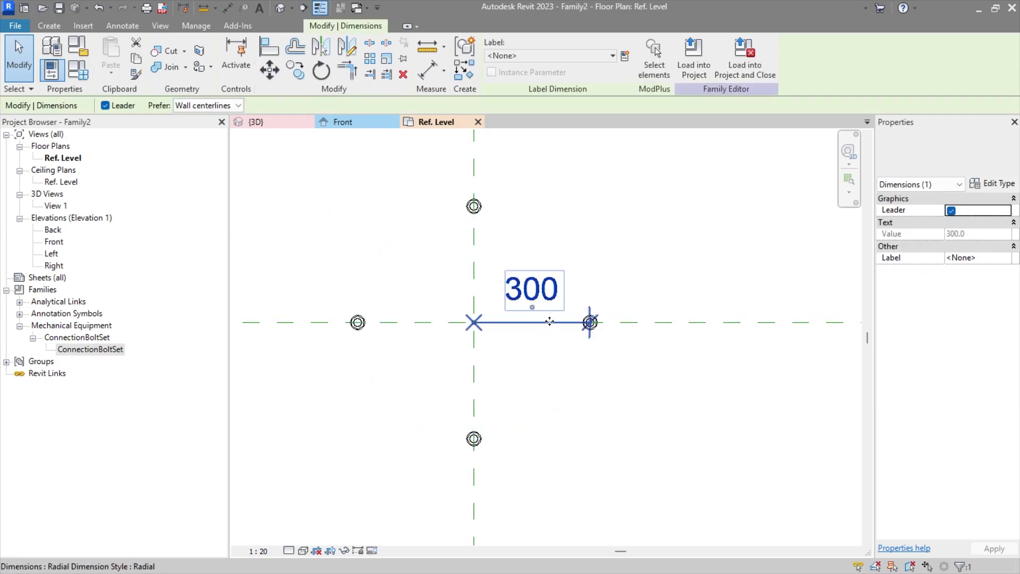
pyautogui.click(936, 161)
pyautogui.click(905, 216)
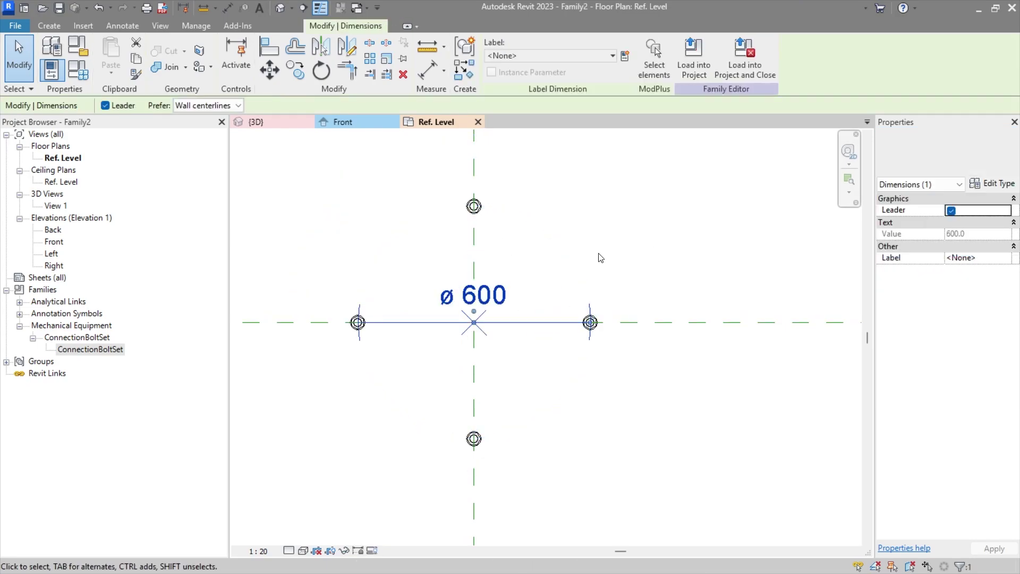
# Label the bolt circle's diameter dimension with a new instance family parameter named BoltSet_Placement
pyautogui.click(624, 59)
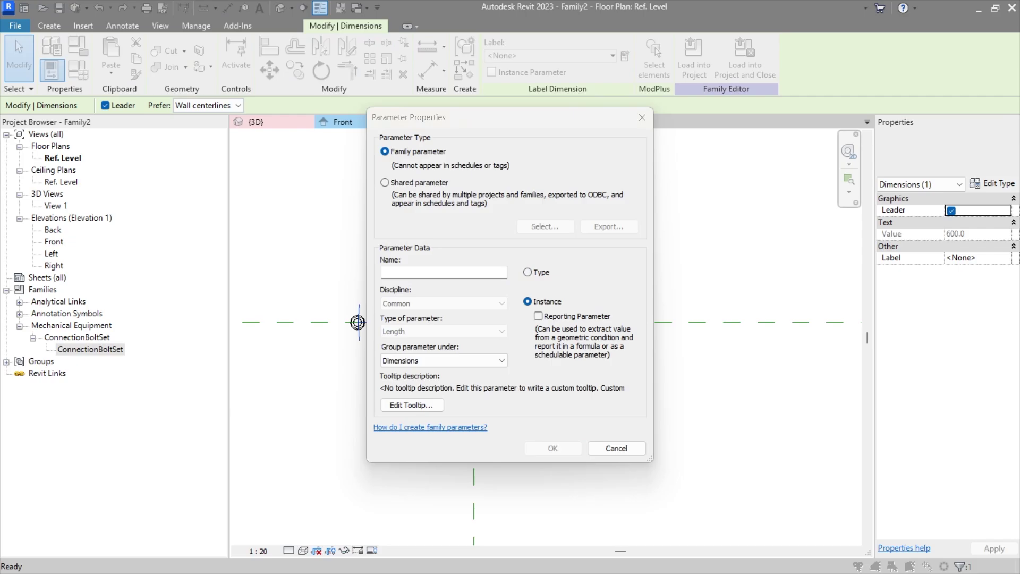
pyautogui.click(451, 276)
pyautogui.write('BoltSet_Placement')
pyautogui.click(551, 451)
pyautogui.click(637, 416)
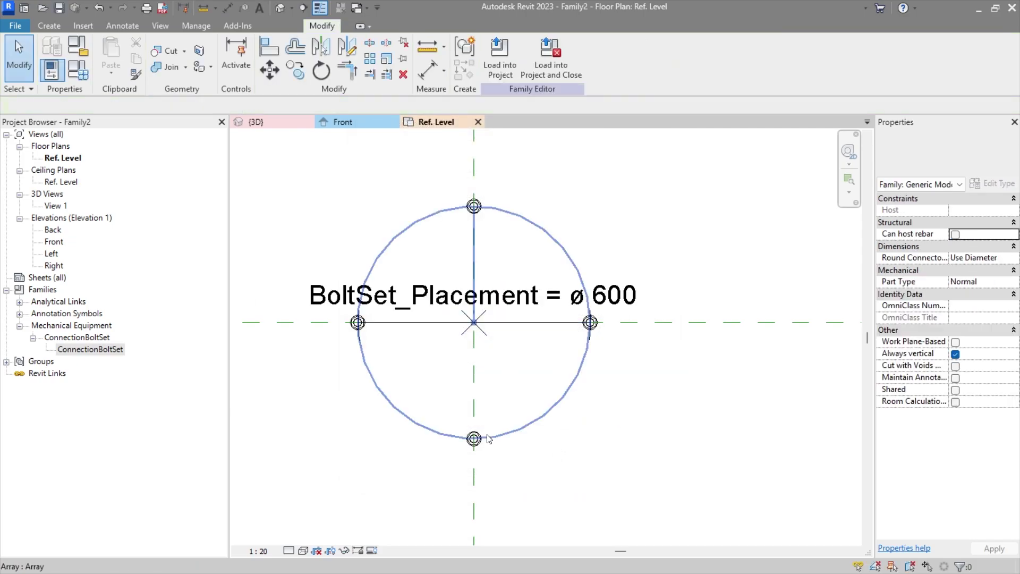
# Label the bolt array's count with a new instance shared parameter, PiX_PPG_910_BoltSet_Quantity from the PiX_PPG_BoltSet group
pyautogui.click(488, 439)
pyautogui.click(249, 129)
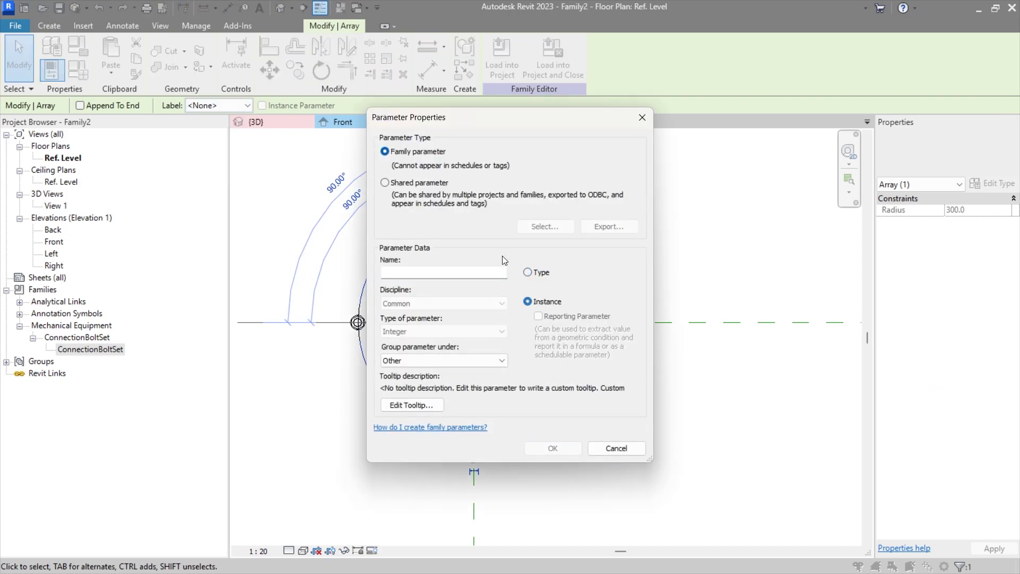
pyautogui.click(428, 184)
pyautogui.click(536, 226)
pyautogui.click(479, 220)
pyautogui.click(470, 275)
pyautogui.click(462, 220)
pyautogui.click(463, 267)
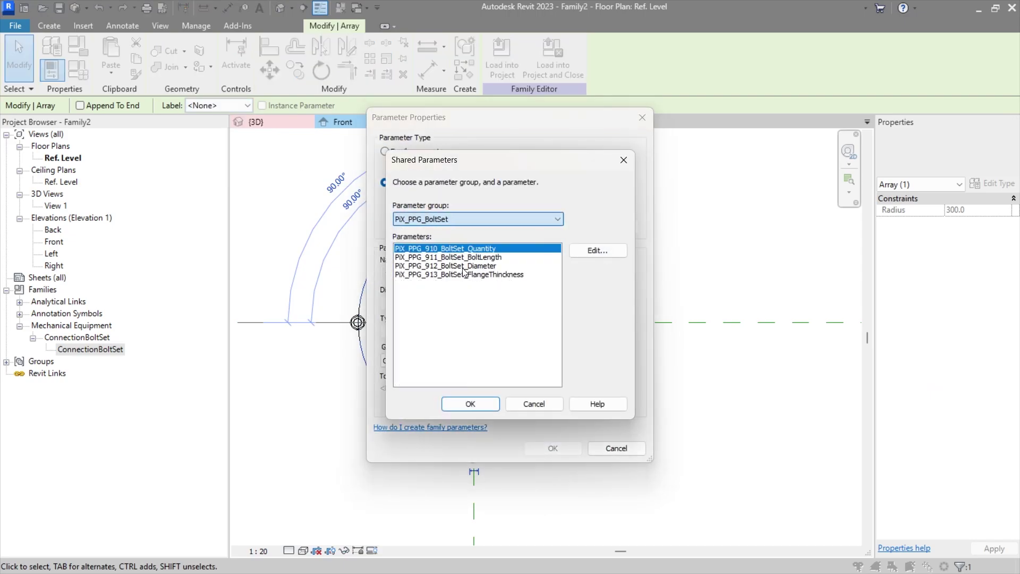
pyautogui.click(470, 403)
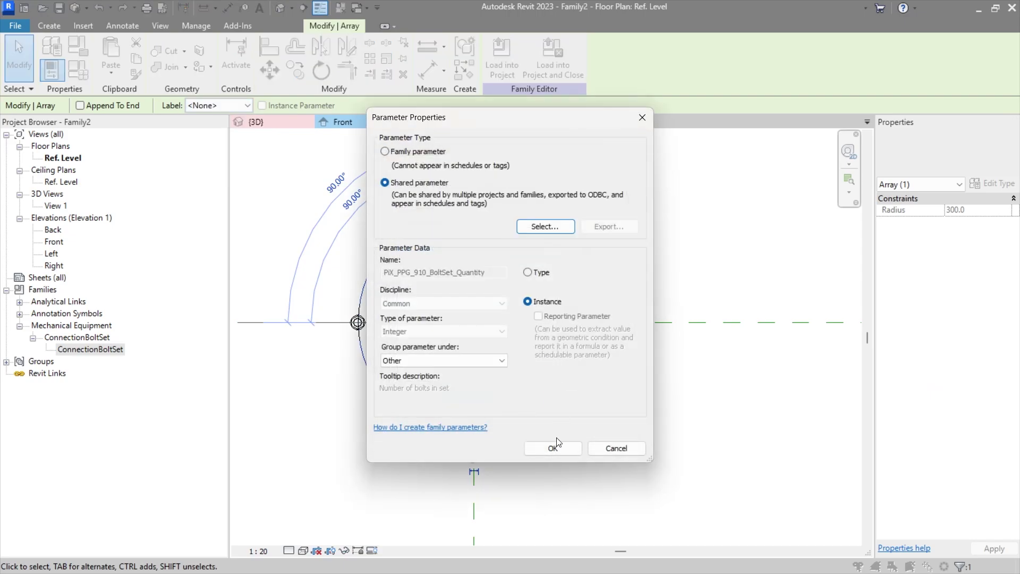
pyautogui.click(553, 448)
pyautogui.press('Escape')
pyautogui.moveTo(482, 199); pyautogui.dragTo(636, 235, button='middle')
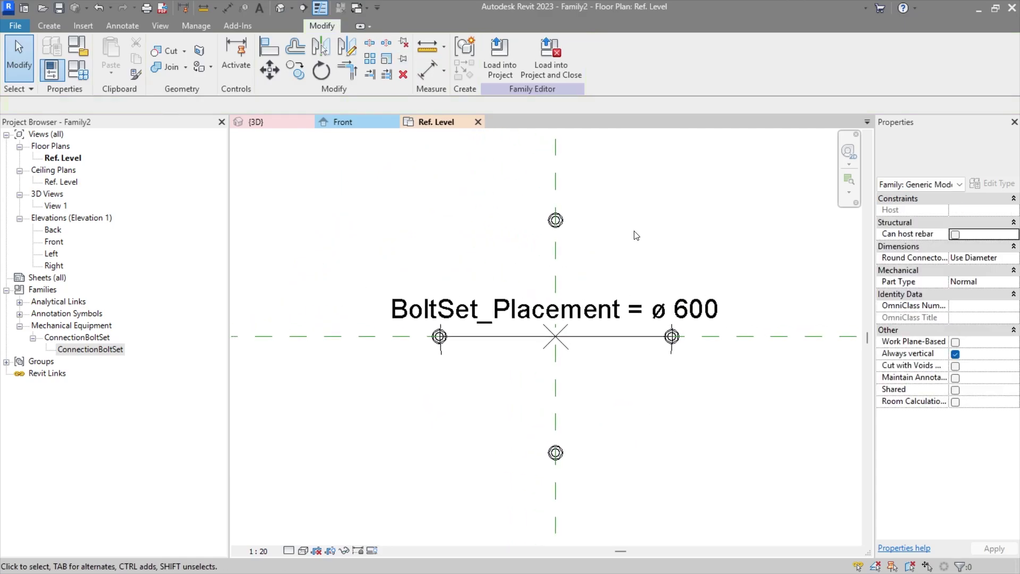
# Save the family as Boltset..rfa in the BoltSet - Dummy folder
pyautogui.hotkey('ctrl', 's')
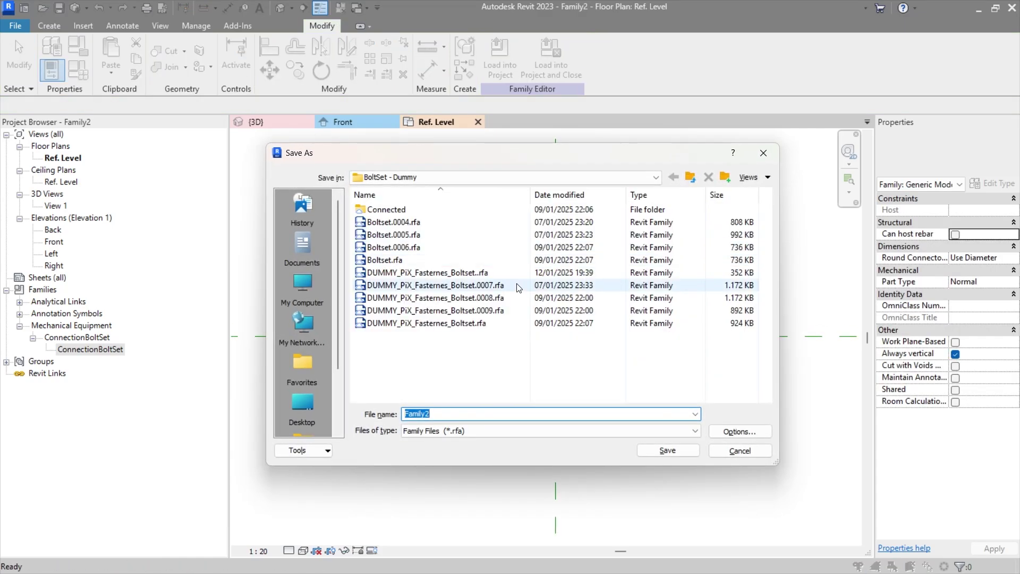
pyautogui.click(404, 262)
pyautogui.click(431, 419)
pyautogui.click(440, 434)
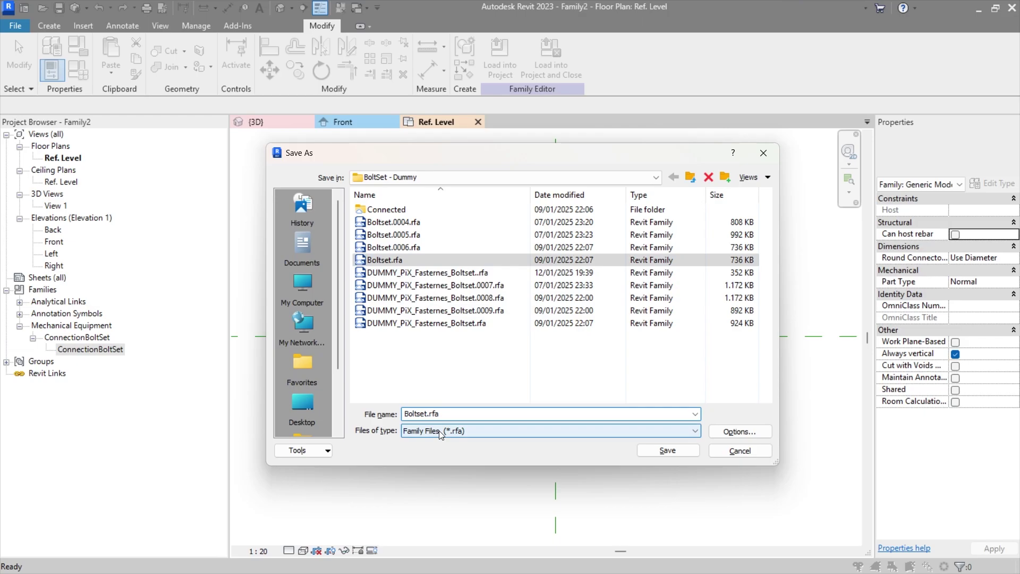
pyautogui.press('Return')
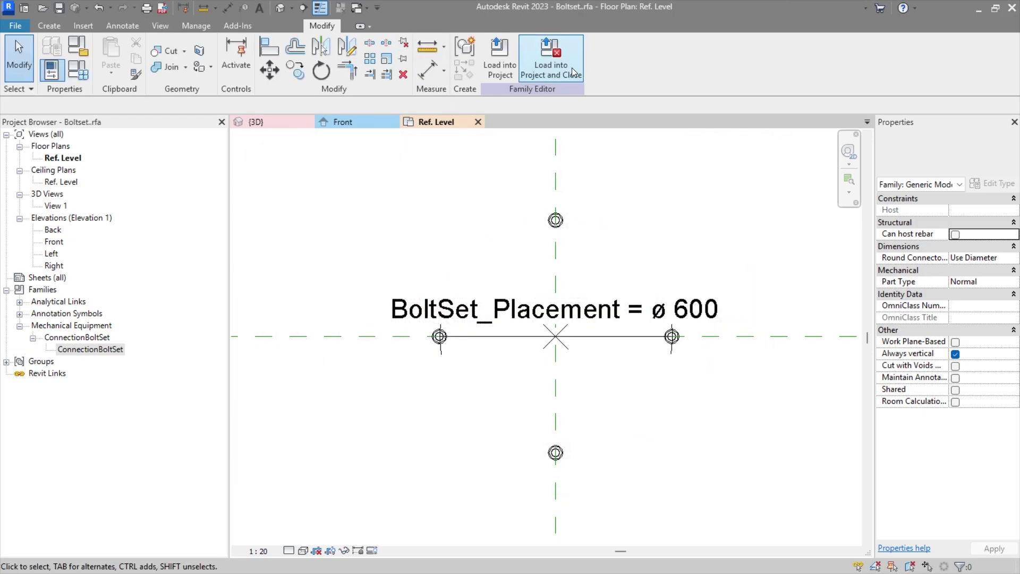
# Load the bolt set family into DUMMY_PiX_Fasternes_Boltset.rfa and close the bolt set's own file
pyautogui.click(572, 68)
pyautogui.click(424, 223)
pyautogui.click(476, 393)
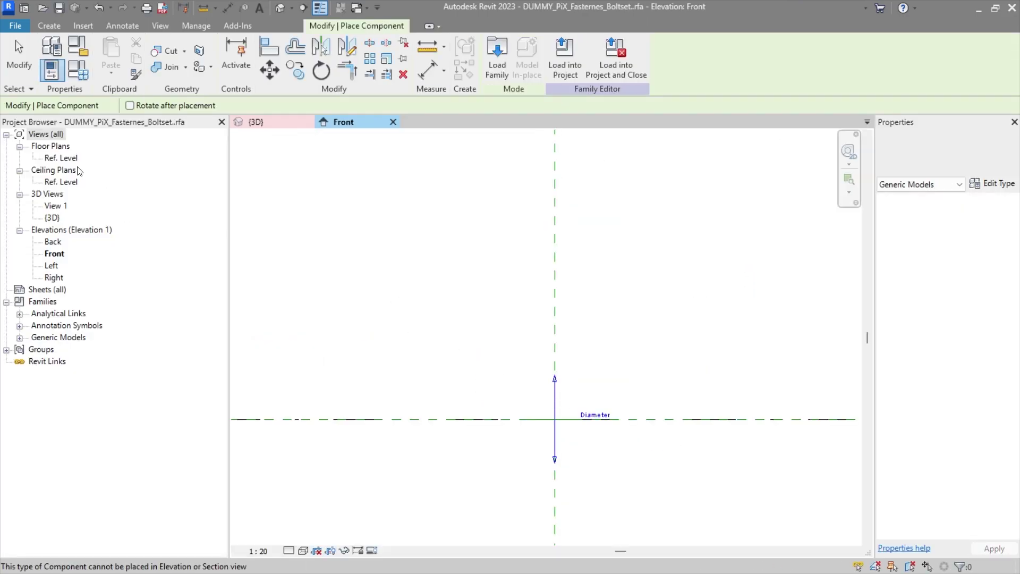
# Place the Boltset. generic model at the intersection of the centre reference planes in the Ref. Level floor plan
pyautogui.doubleClick(61, 158)
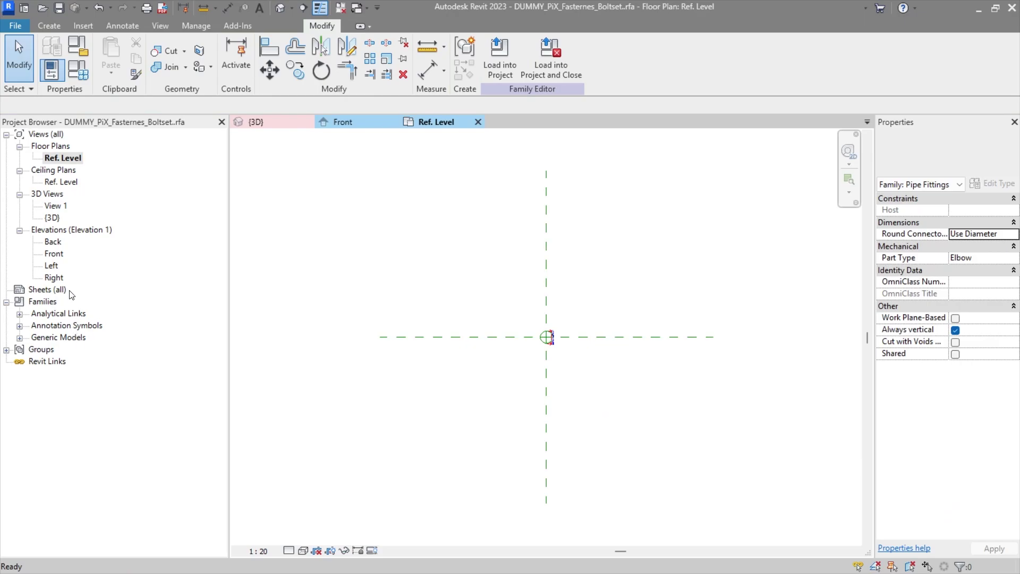
pyautogui.doubleClick(65, 338)
pyautogui.doubleClick(65, 350)
pyautogui.moveTo(72, 362); pyautogui.dragTo(478, 329)
pyautogui.scroll(4, 571, 322)
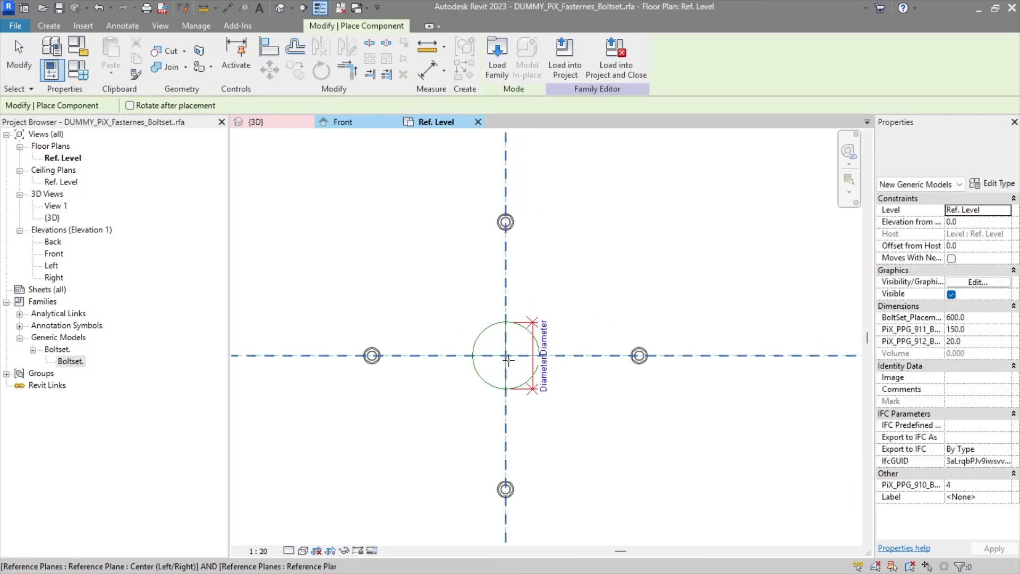
pyautogui.click(508, 360)
pyautogui.press('Escape')
# Rotate the placed bolt set by 45 degrees about its centre
pyautogui.click(509, 225)
pyautogui.press('r')
pyautogui.press('o')
pyautogui.click(627, 233)
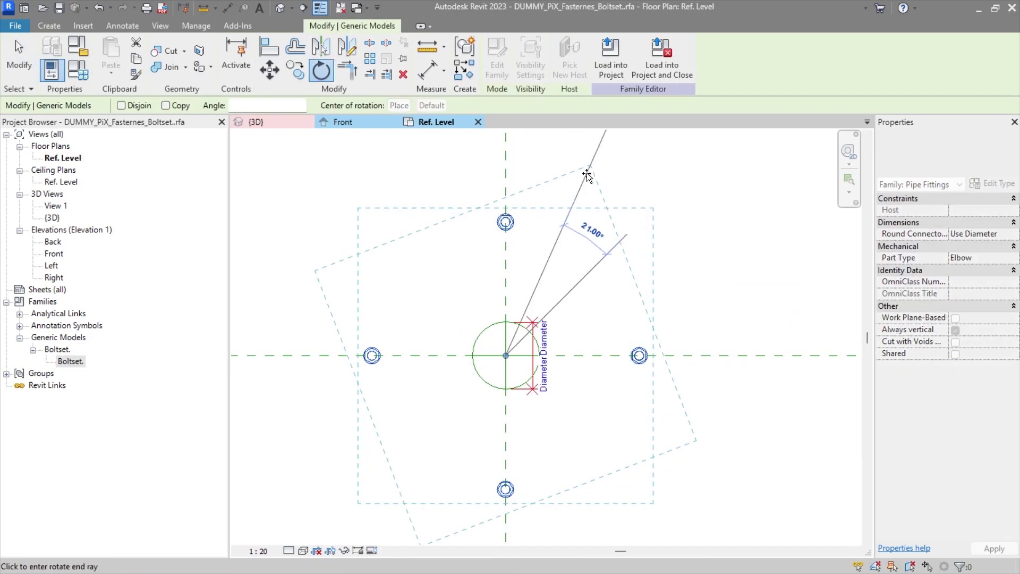
pyautogui.write('45')
pyautogui.press('Return')
pyautogui.click(667, 247)
# Add an angular dimension between the vertical centre reference plane and the rotated bolt set
pyautogui.click(122, 25)
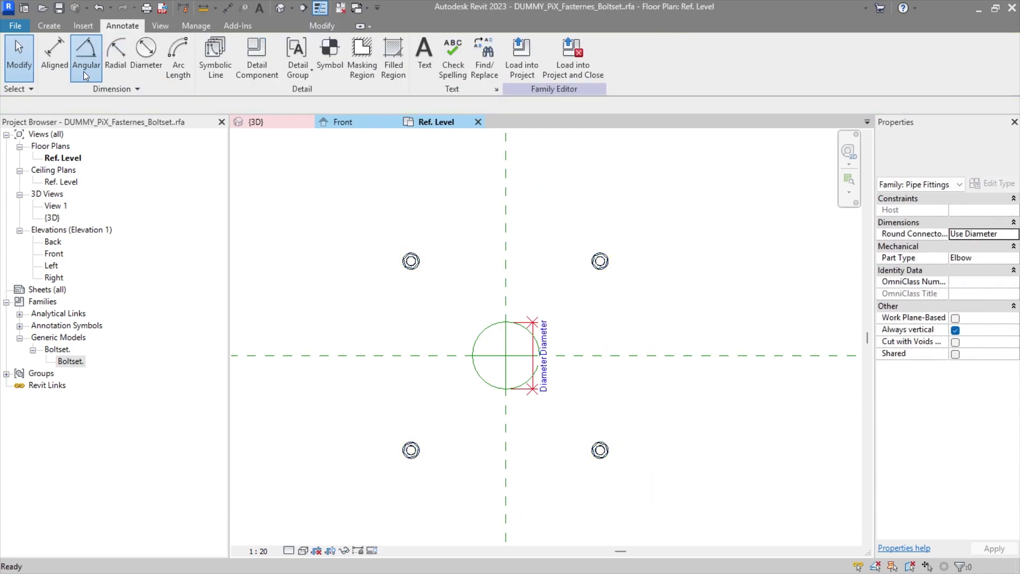
pyautogui.click(84, 71)
pyautogui.click(558, 303)
pyautogui.click(505, 279)
pyautogui.click(587, 219)
pyautogui.scroll(-2, 605, 205)
pyautogui.moveTo(605, 205); pyautogui.dragTo(587, 271, button='middle')
pyautogui.press('Escape')
# Label the angular dimension with a new instance family parameter named ang
pyautogui.click(587, 270)
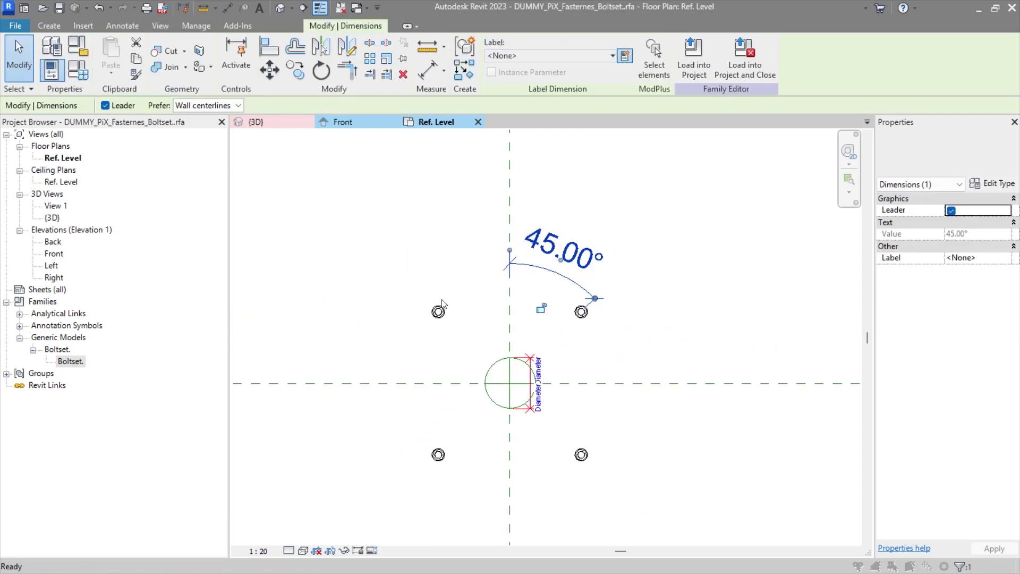
pyautogui.click(624, 56)
pyautogui.click(528, 302)
pyautogui.click(464, 273)
pyautogui.click(552, 448)
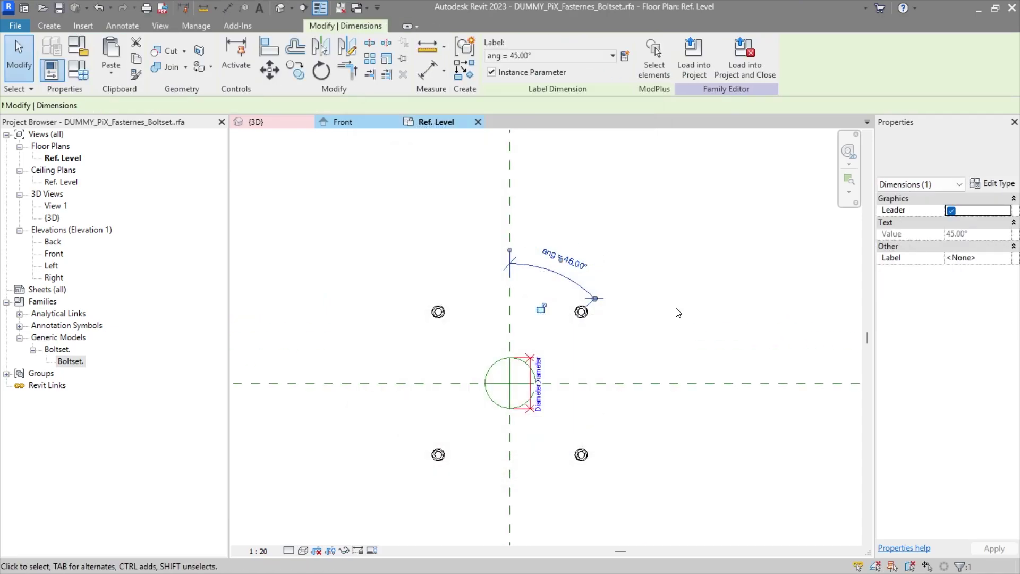
# Associate the bolt set's BoltSet_Placement with a new instance family parameter of the same name, grouped under Dimensions
pyautogui.click(595, 306)
pyautogui.click(1016, 317)
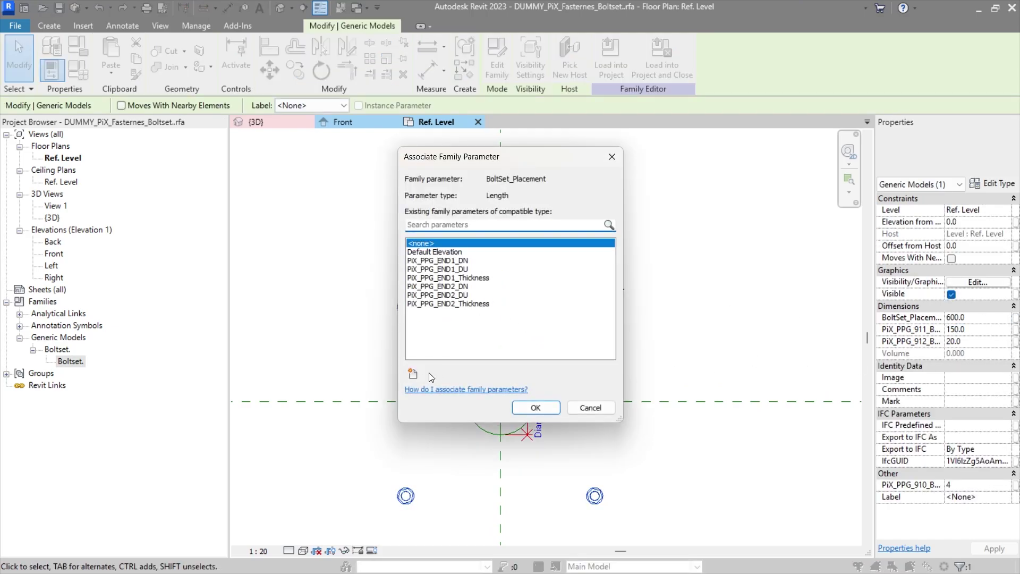
pyautogui.click(410, 373)
pyautogui.click(448, 204)
pyautogui.click(545, 226)
pyautogui.click(531, 218)
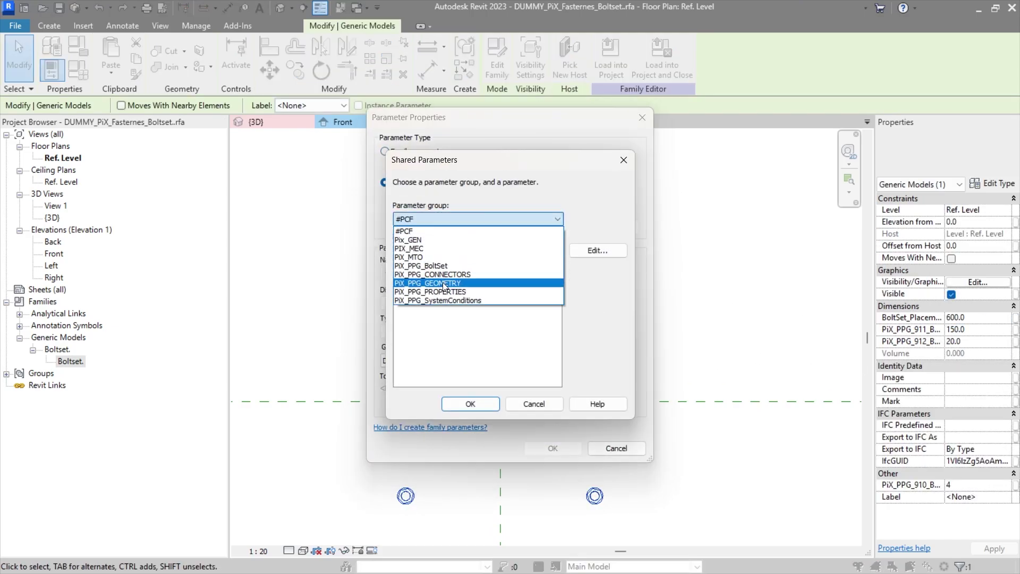
pyautogui.click(489, 283)
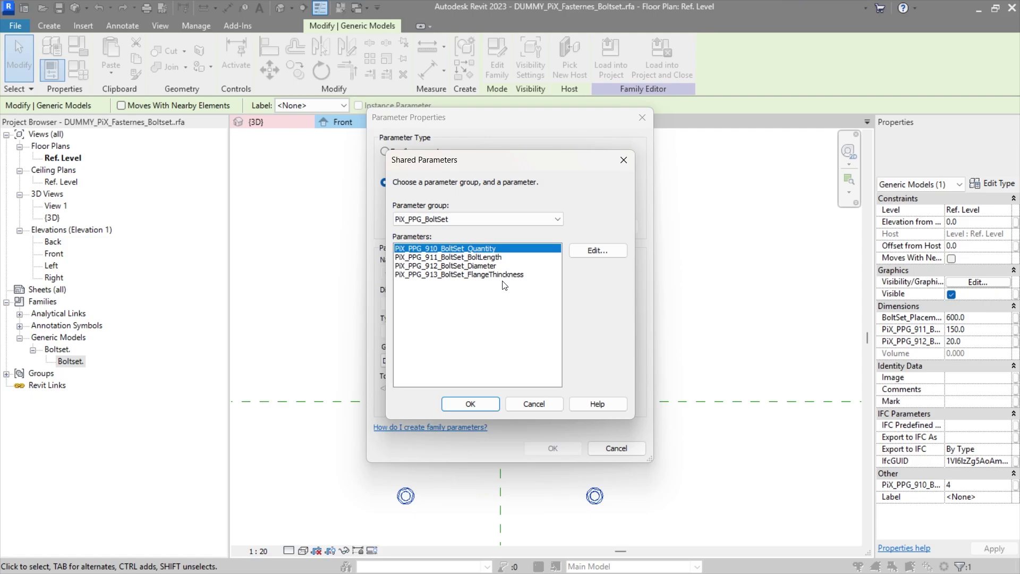
pyautogui.press('Escape')
pyautogui.click(419, 153)
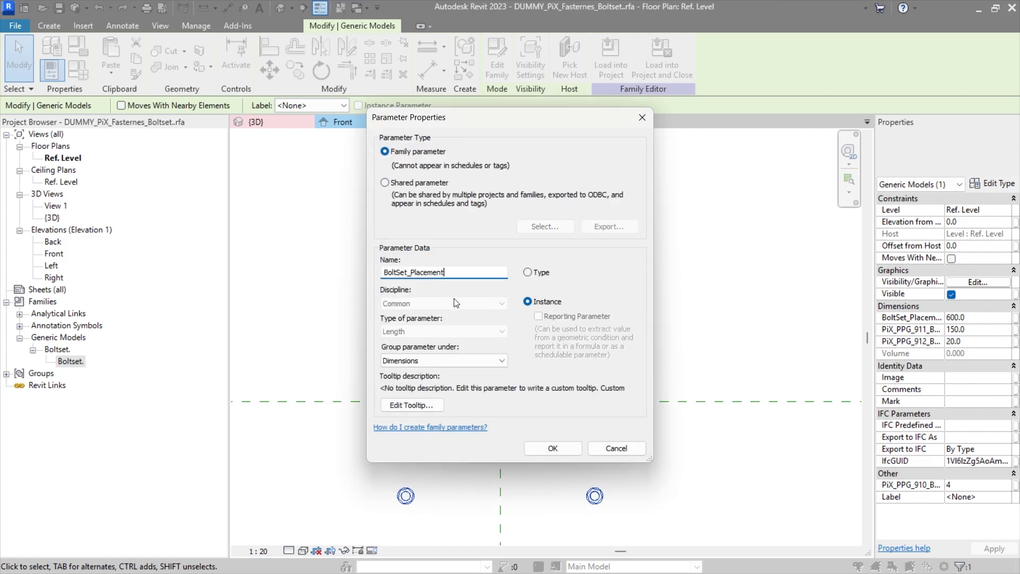
pyautogui.click(553, 448)
pyautogui.click(537, 408)
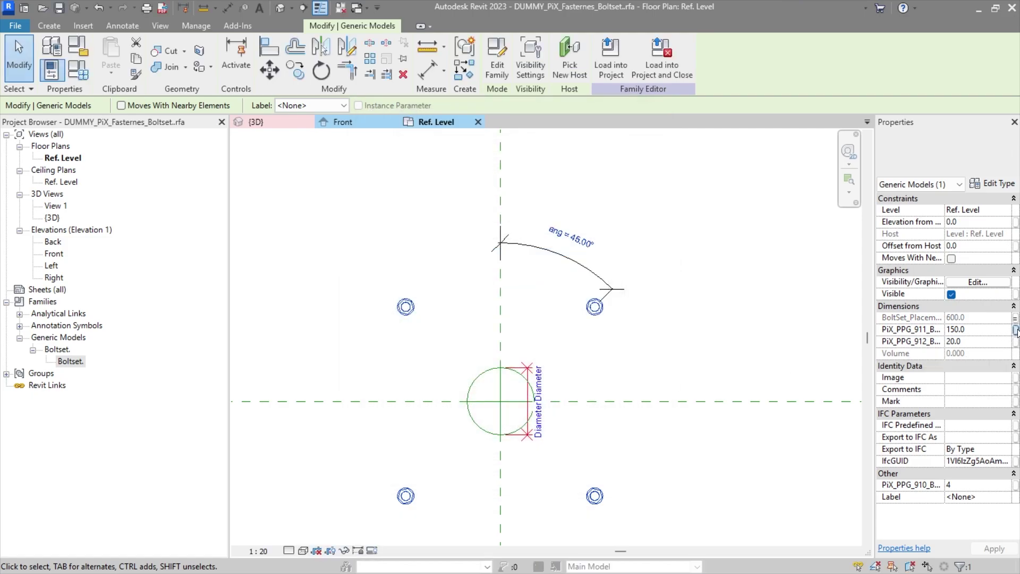
# Associate the bolt set's bolt length with a new shared parameter, PiX_PPG_911_BoltSet_BoltLength from the PiX_PPG_BoltSet group
pyautogui.click(1015, 329)
pyautogui.click(419, 375)
pyautogui.click(422, 184)
pyautogui.click(544, 225)
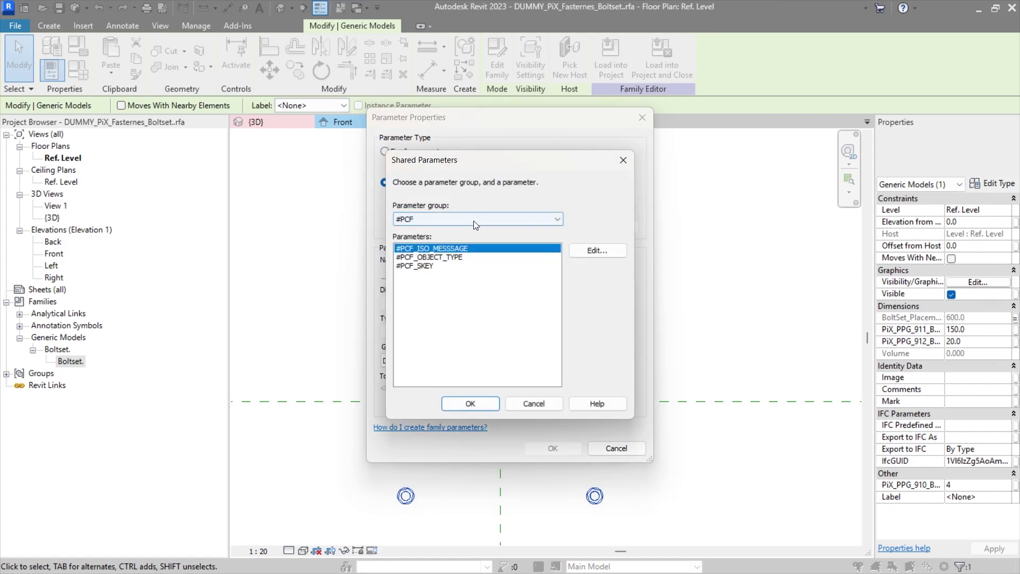
pyautogui.click(474, 220)
pyautogui.click(452, 270)
pyautogui.click(478, 258)
pyautogui.click(470, 404)
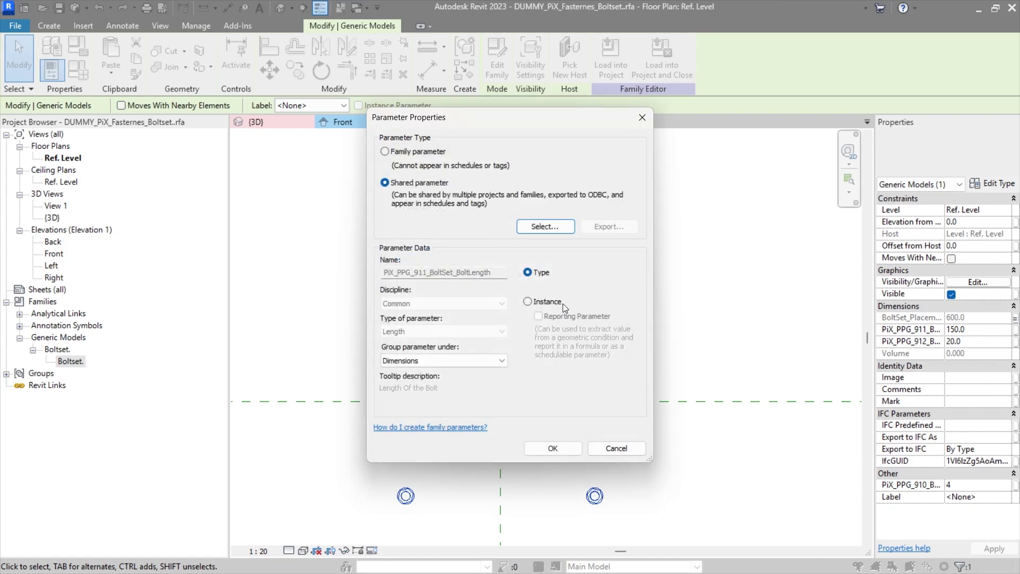
pyautogui.click(552, 448)
pyautogui.click(536, 408)
# Associate the bolt set's bolt diameter with a new instance shared parameter, PiX_PPG_912_BoltSet_Diameter from the PiX_PPG_BoltSet group
pyautogui.click(1015, 341)
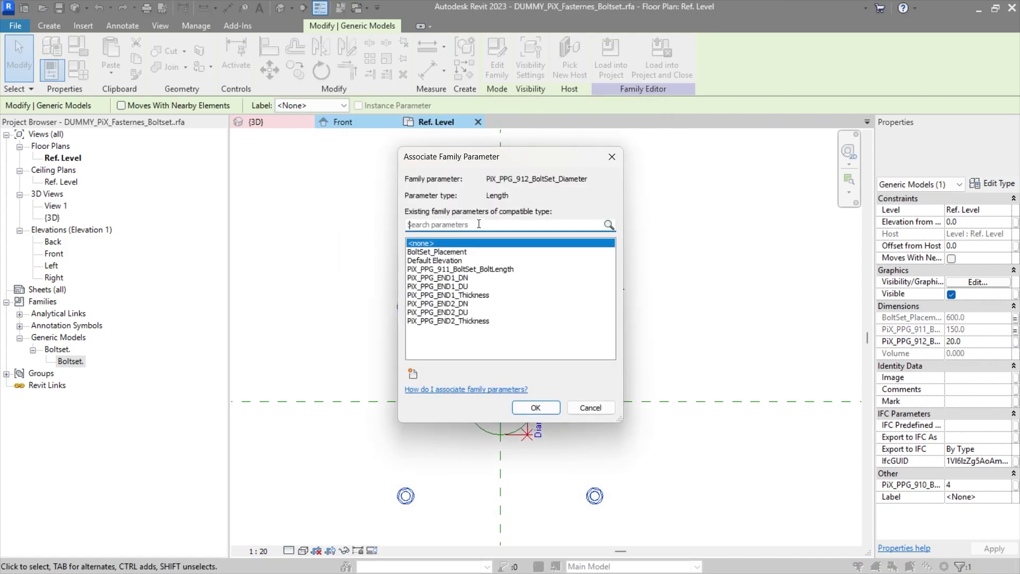
pyautogui.click(413, 374)
pyautogui.click(383, 182)
pyautogui.click(547, 225)
pyautogui.click(556, 219)
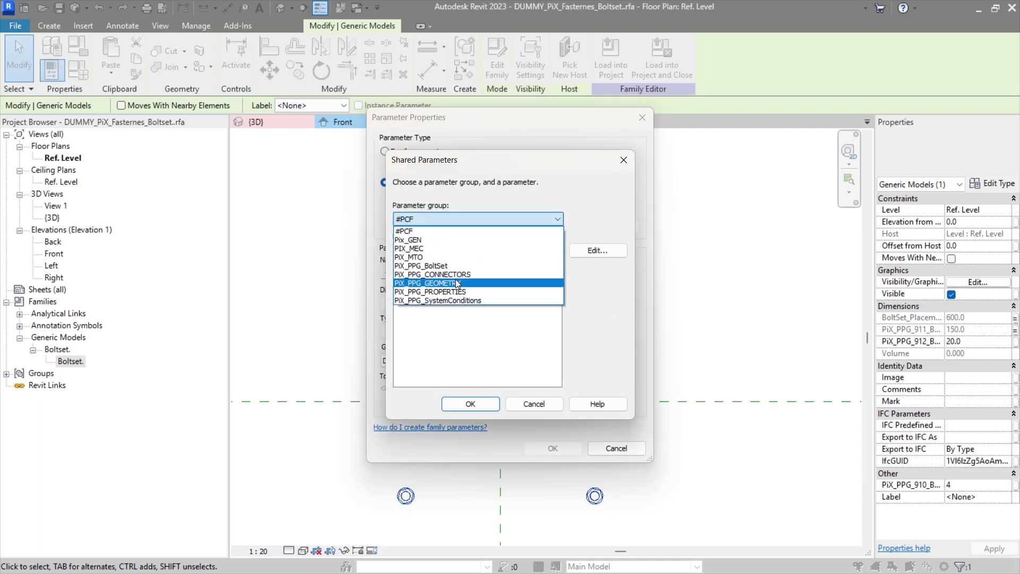
pyautogui.click(472, 286)
pyautogui.click(472, 266)
pyautogui.click(470, 404)
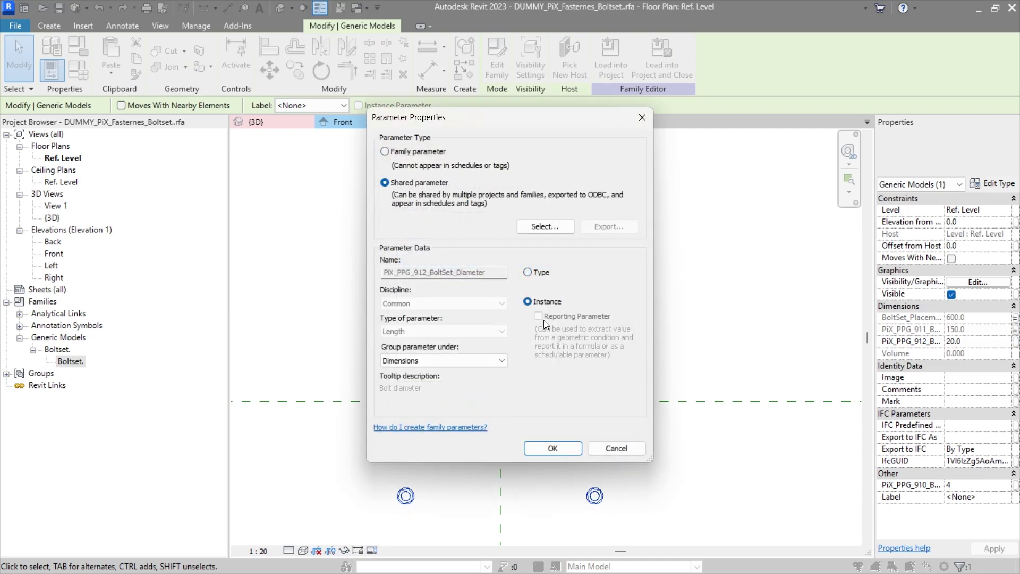
pyautogui.click(553, 448)
pyautogui.click(547, 411)
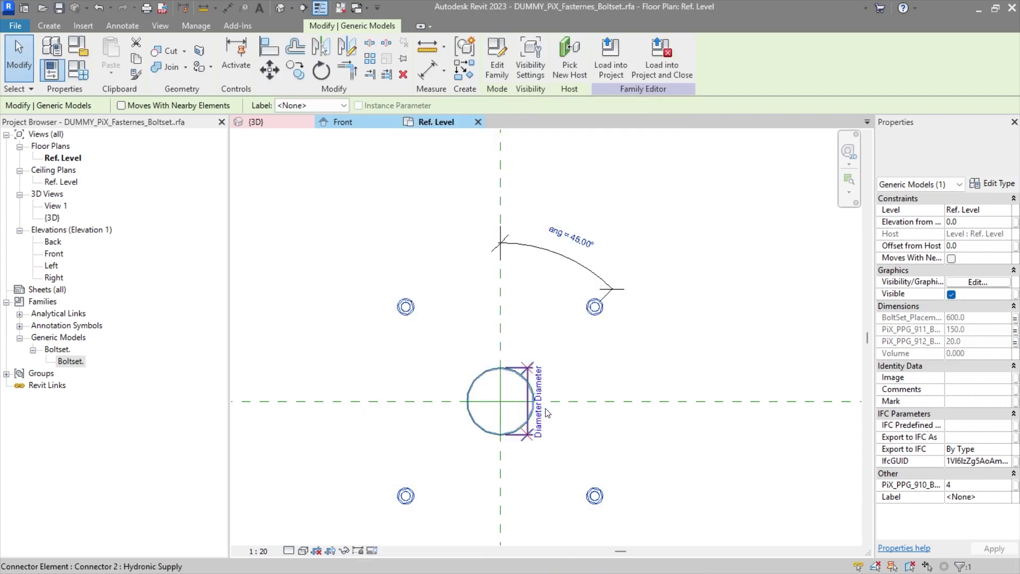
# Associate the bolt set's quantity with a new shared parameter, PiX_PPG_910_BoltSet_Quantity from the PiX_PPG_BoltSet group
pyautogui.click(1015, 485)
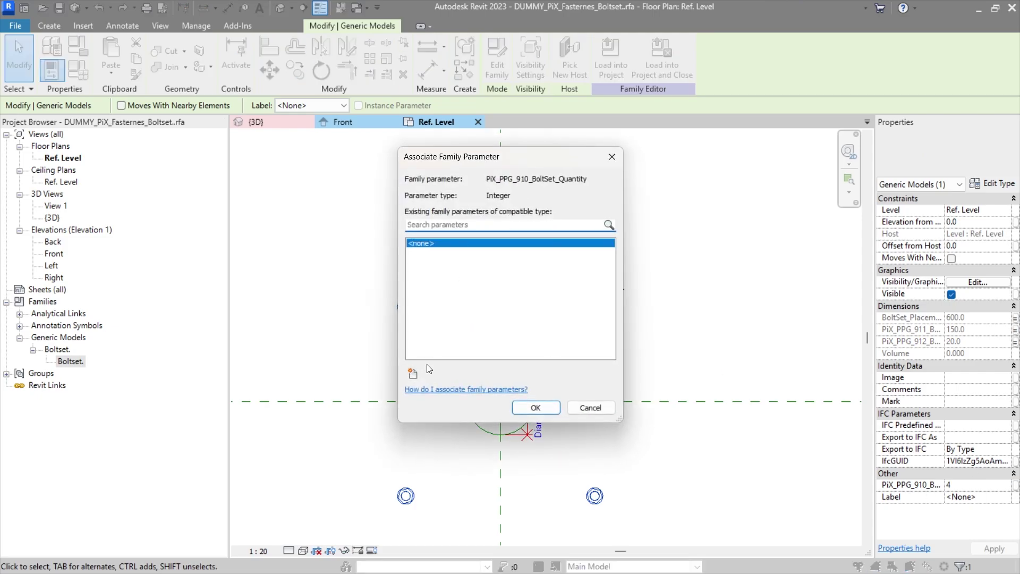
pyautogui.click(414, 371)
pyautogui.click(385, 182)
pyautogui.click(525, 228)
pyautogui.click(525, 218)
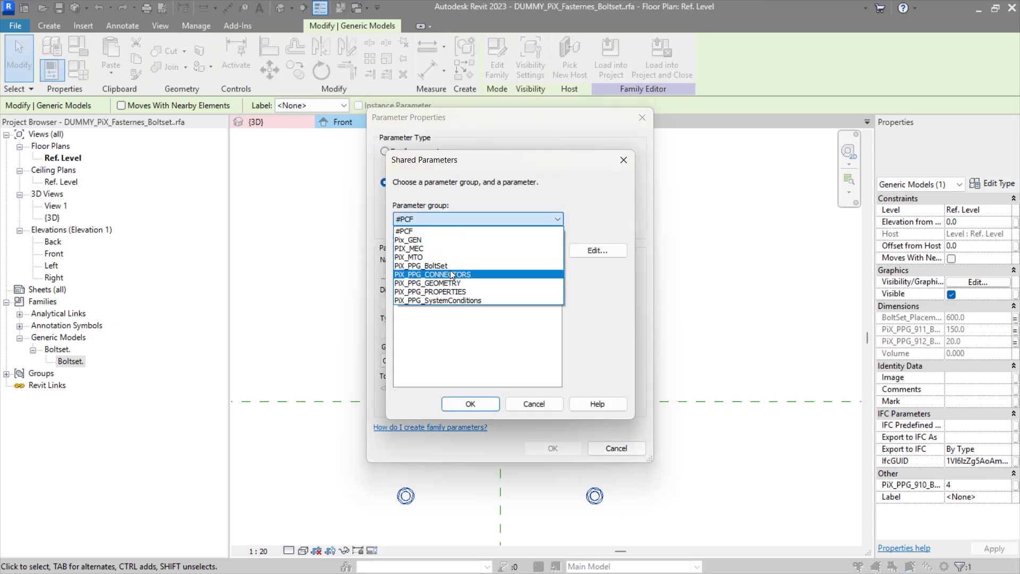
pyautogui.click(455, 274)
pyautogui.click(486, 405)
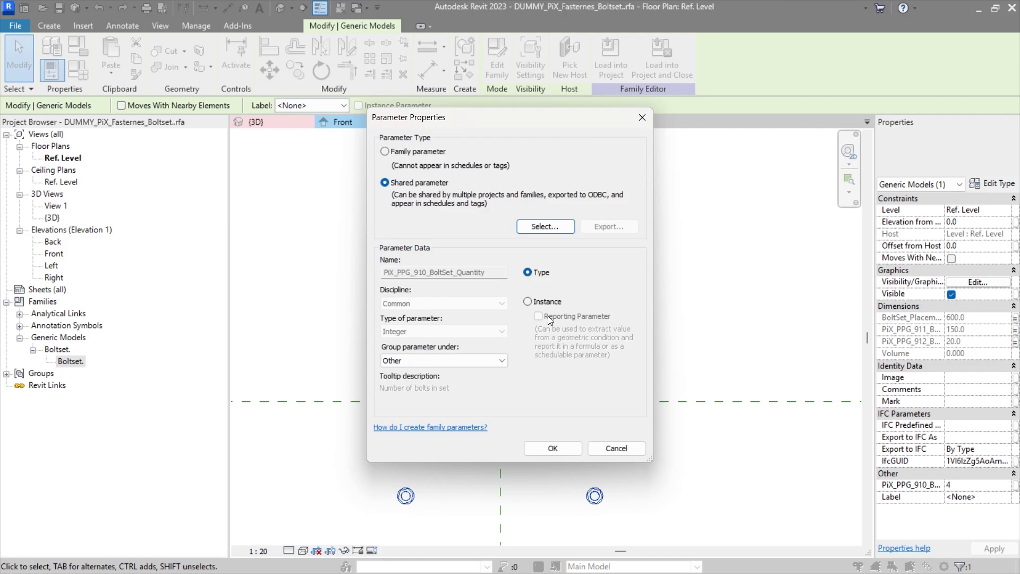
pyautogui.click(552, 447)
pyautogui.click(541, 405)
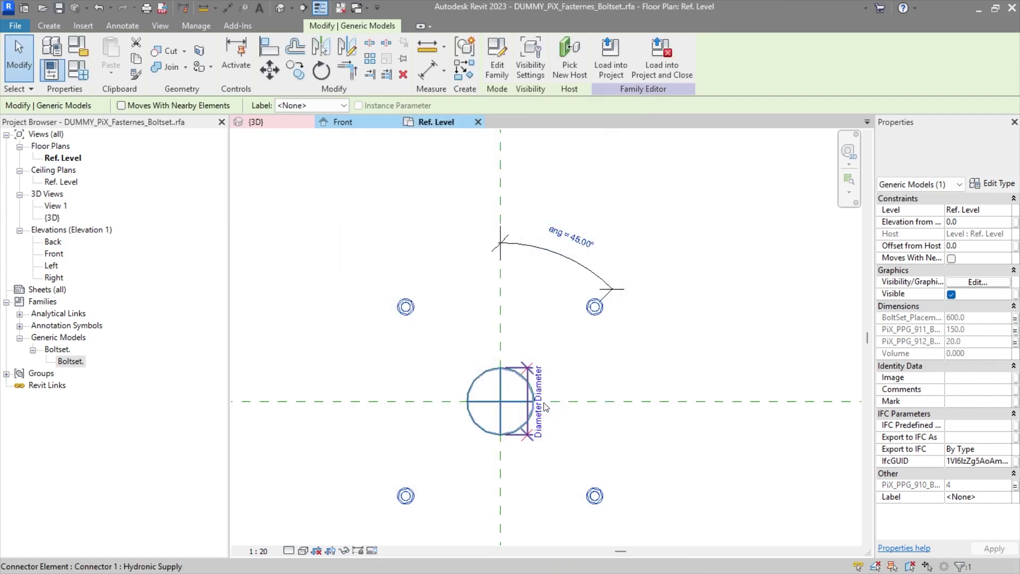
pyautogui.click(766, 231)
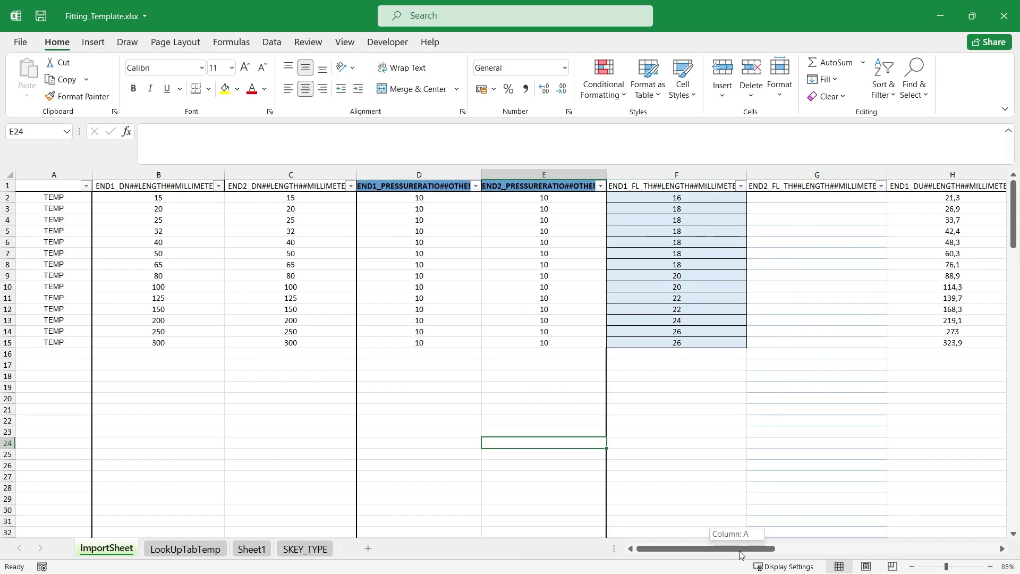
# In Excel, look over the ImportSheet of Fitting_Template.xlsx and save it as a CSV (MS-DOS) file in the BoltSet - Dummy folder
pyautogui.moveTo(742, 555); pyautogui.dragTo(799, 549)
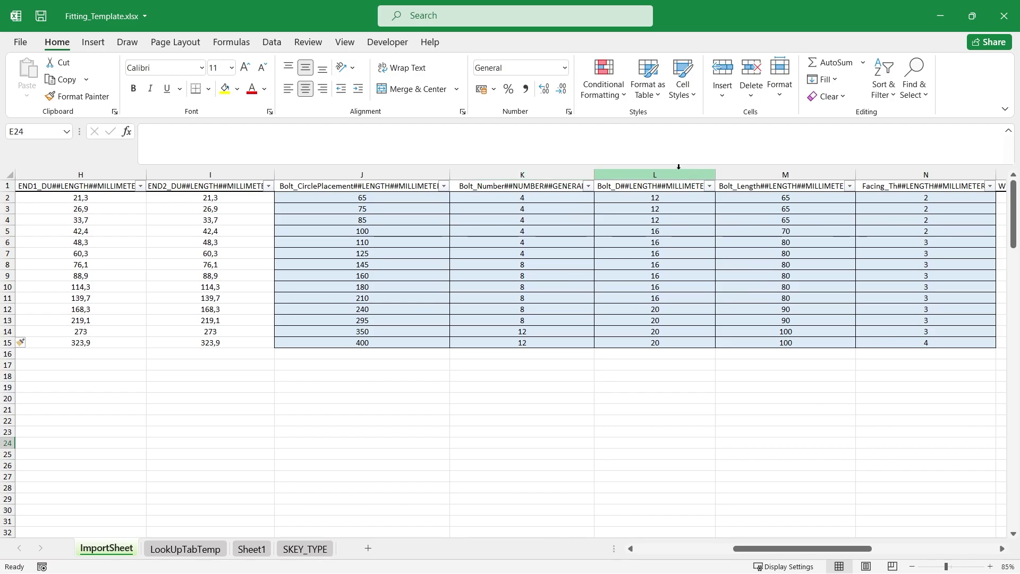
pyautogui.moveTo(791, 549); pyautogui.dragTo(688, 555)
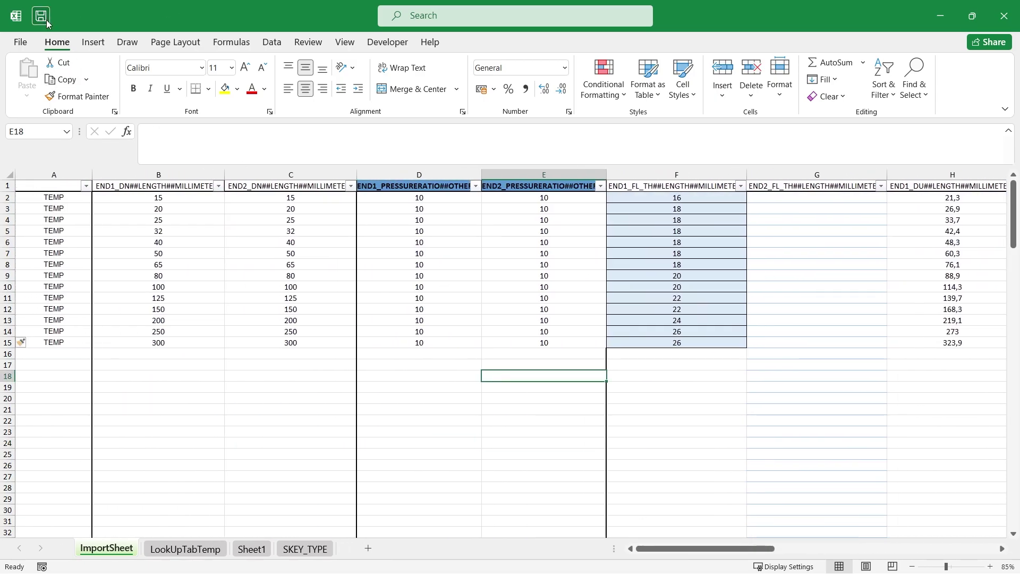
pyautogui.click(21, 42)
pyautogui.click(41, 210)
pyautogui.click(188, 220)
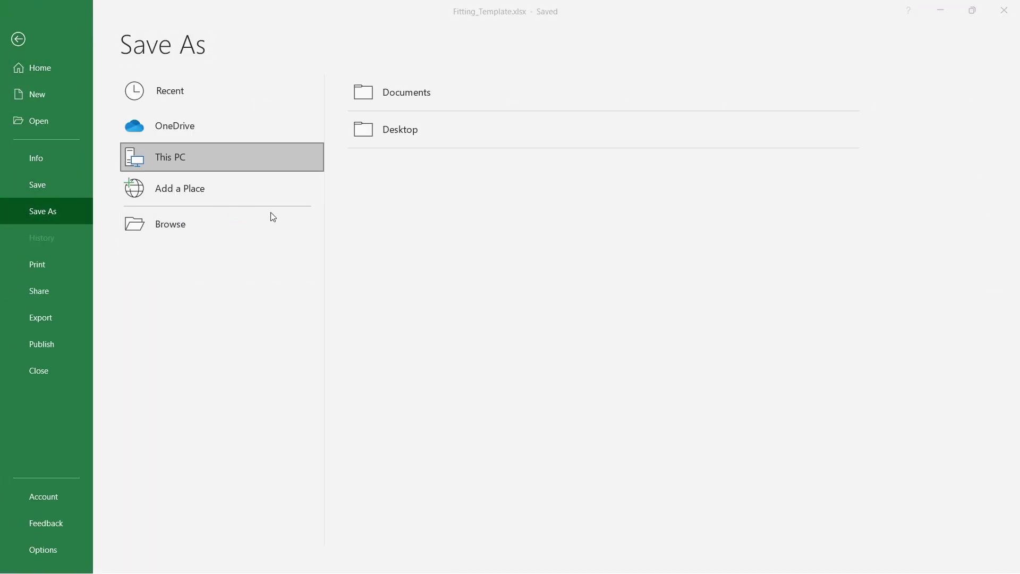
pyautogui.click(194, 401)
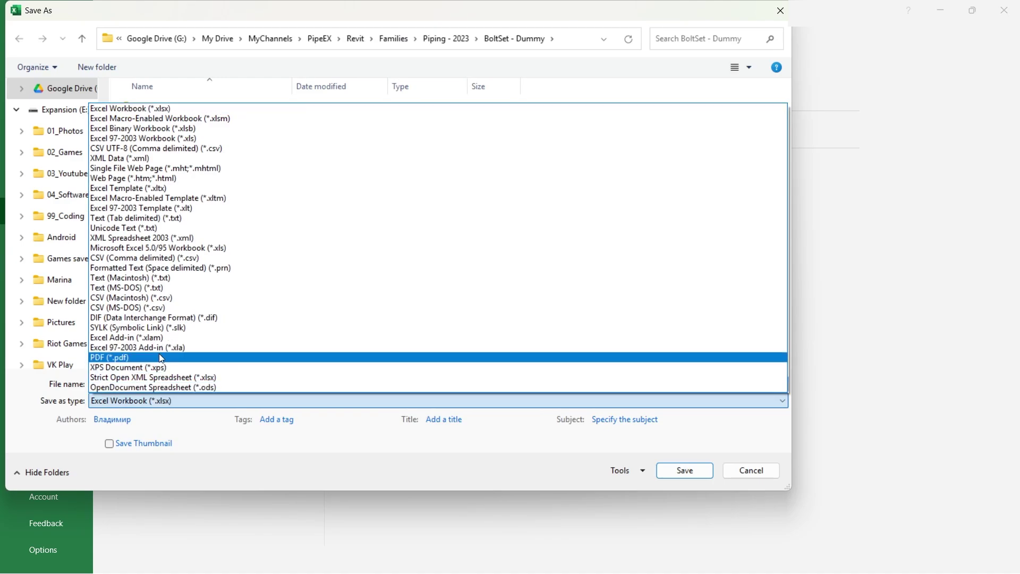
pyautogui.click(159, 309)
pyautogui.doubleClick(154, 125)
pyautogui.click(542, 294)
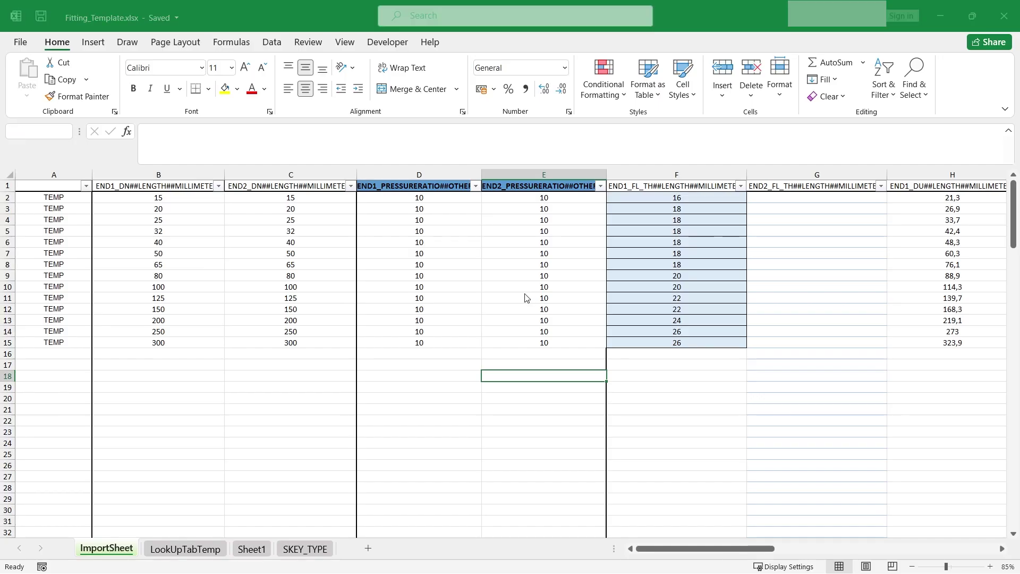
# In Revit, replace the family's ELBOW_DUMMY lookup table with the imported Bolt CSV table
pyautogui.click(456, 308)
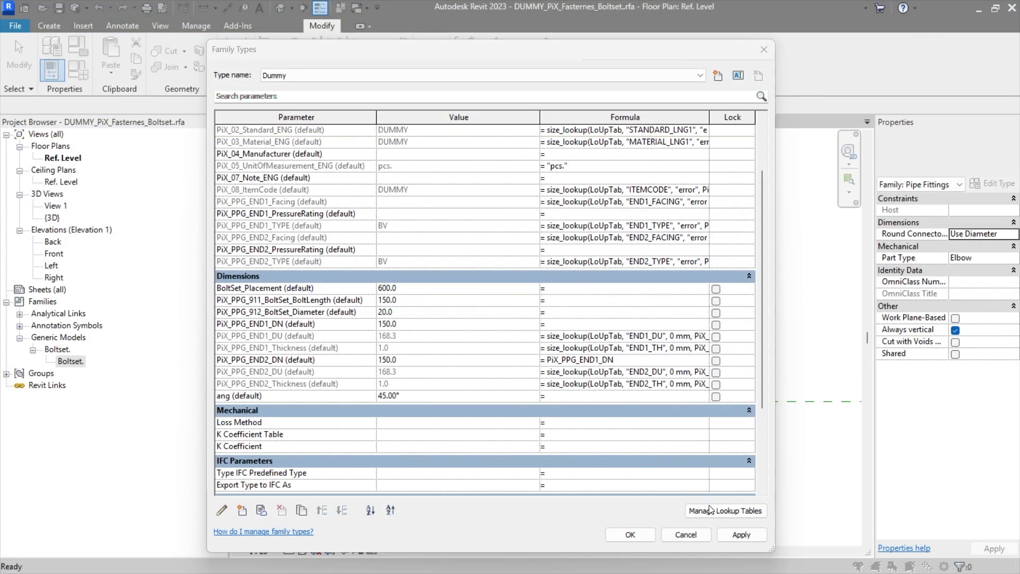
pyautogui.click(709, 510)
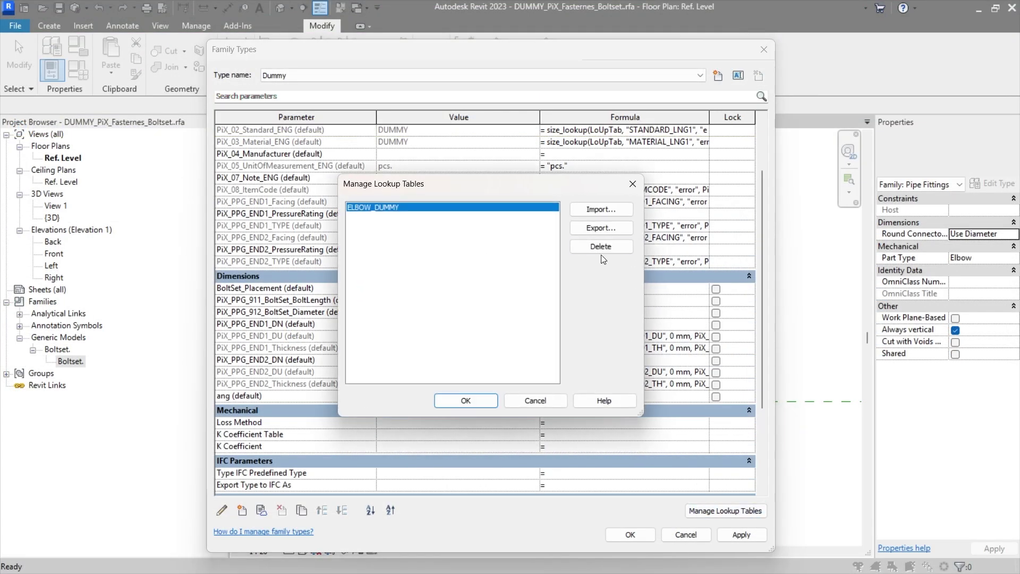
pyautogui.click(602, 209)
pyautogui.doubleClick(196, 178)
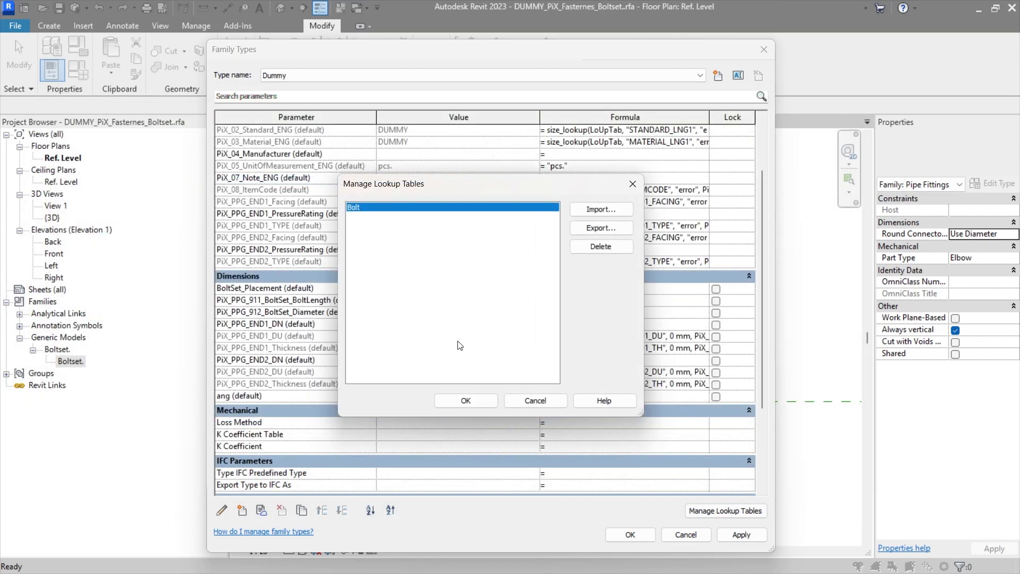
pyautogui.click(465, 401)
# Set the LoUpTab parameter's value to Bolt
pyautogui.scroll(-4, 450, 334)
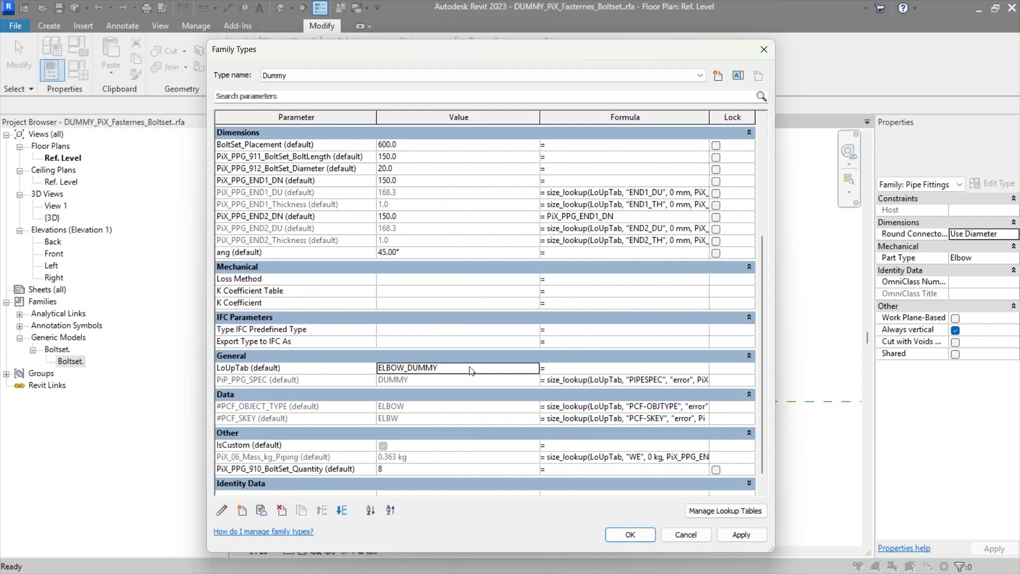
pyautogui.press('Return')
pyautogui.click(610, 294)
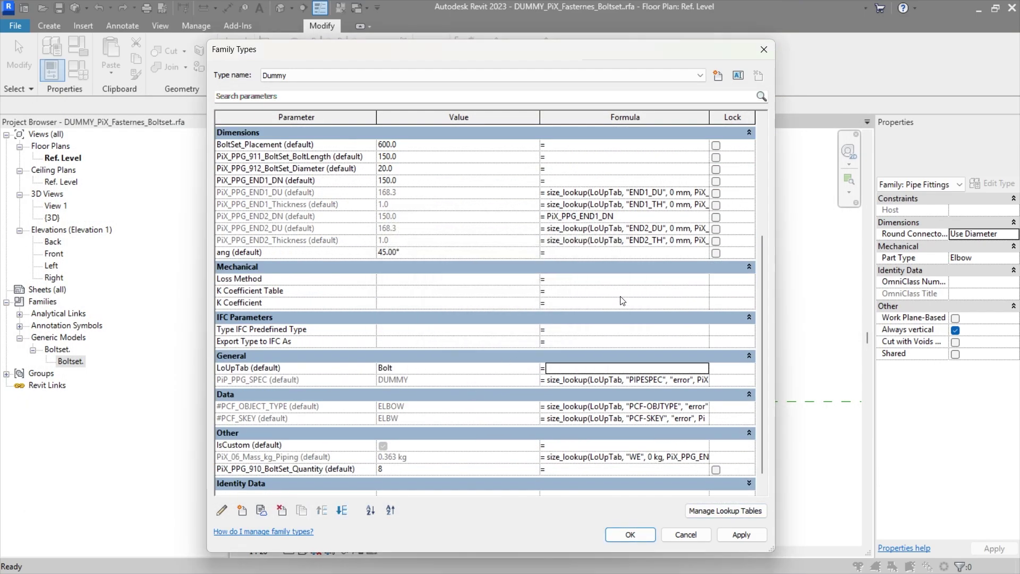
# Clear the formulas of the END1 and END2 thickness, PiX_PPG_END1_Facing and PiX_08_ItemCode parameters
pyautogui.press('Return')
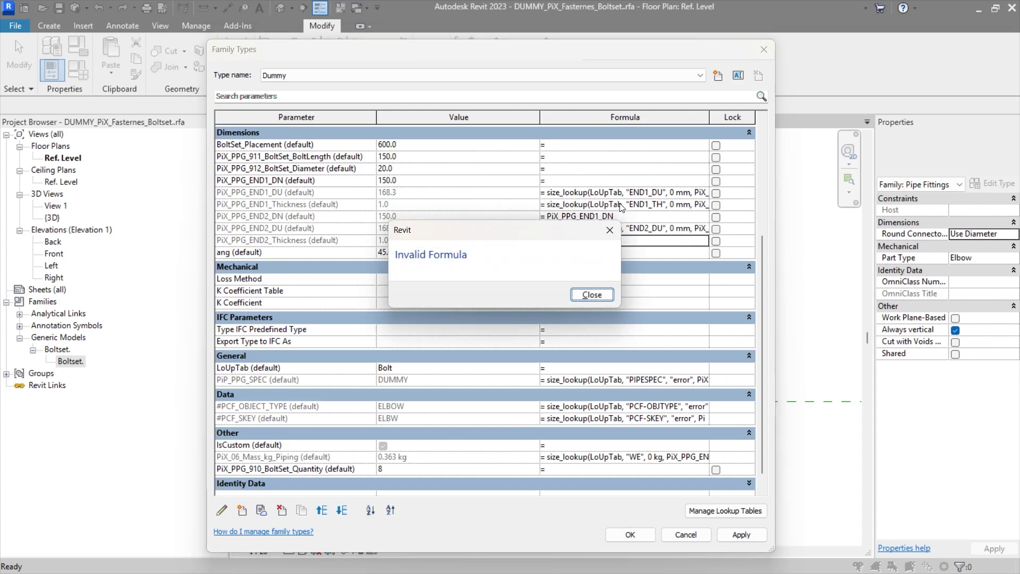
pyautogui.press('Return')
pyautogui.click(619, 205)
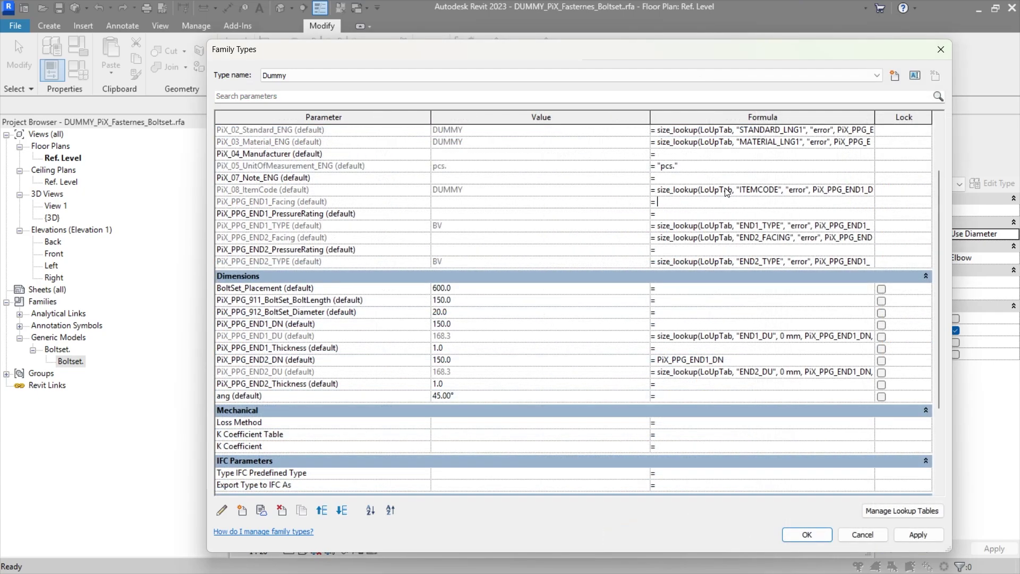
pyautogui.press('Delete')
# Extend the description, standard and material size_lookup formulas with PiX_PPG_END1_PressureRating and PiX_PPG_END2_PressureRating as lookup arguments
pyautogui.scroll(1, 745, 148)
pyautogui.click(745, 147)
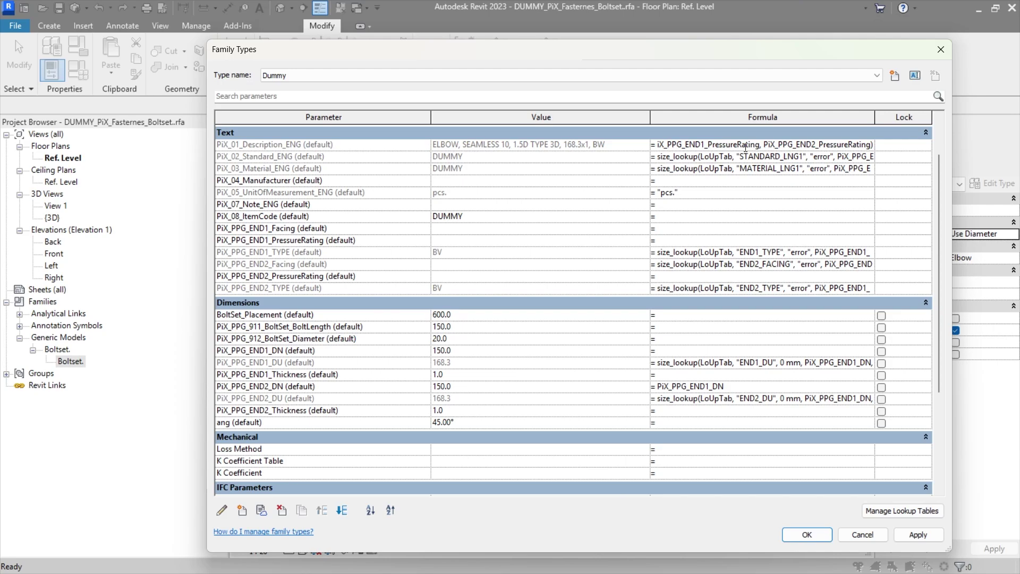
pyautogui.click(707, 157)
pyautogui.press('Return')
pyautogui.press('Return')
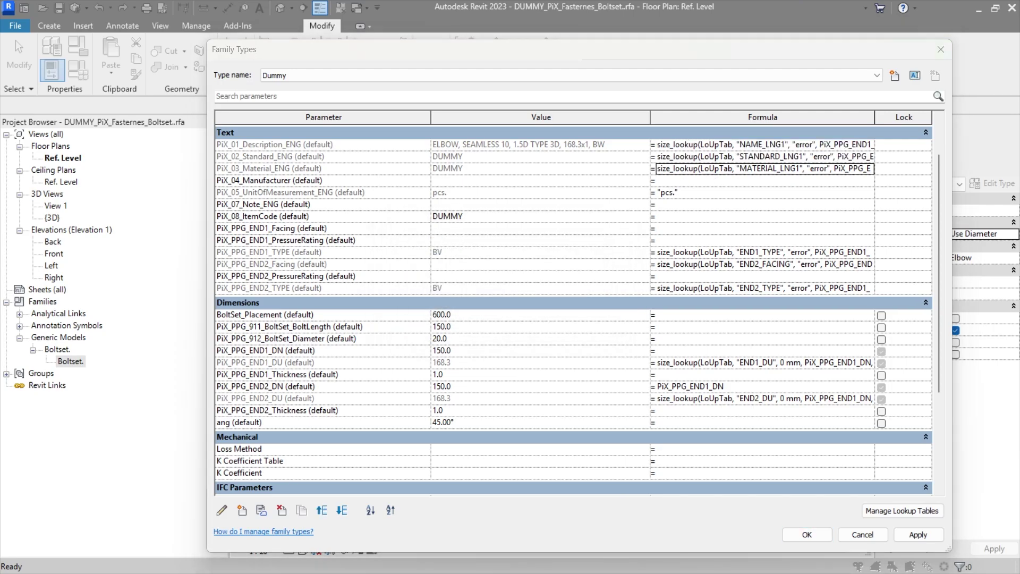
pyautogui.click(717, 170)
pyautogui.hotkey('ctrl', 'a')
pyautogui.press('Return')
pyautogui.press('Return')
# Set both PiX_PPG_END1_PressureRating and PiX_PPG_END2_PressureRating to 10
pyautogui.click(454, 238)
pyautogui.write('10')
pyautogui.press('Return')
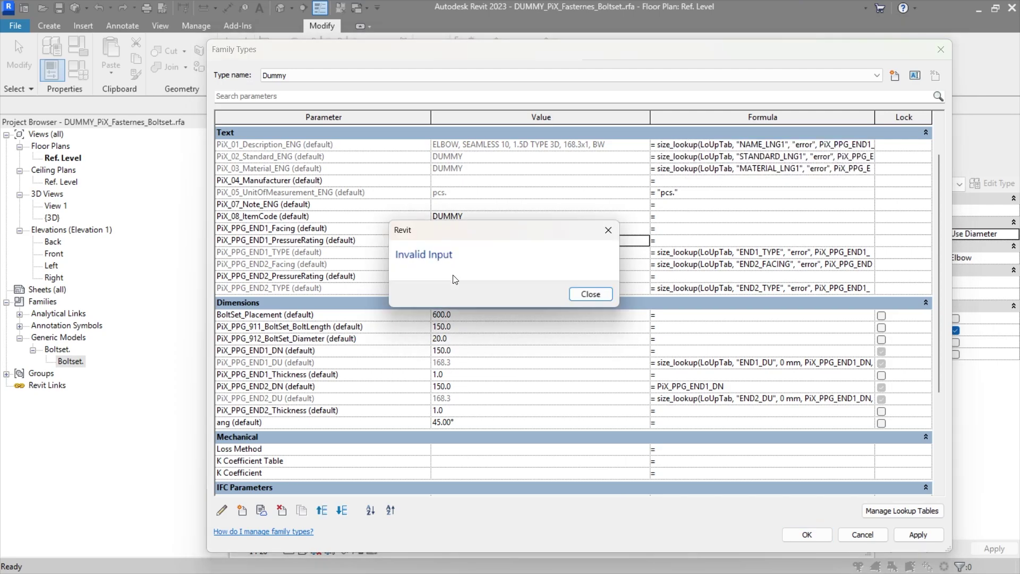
pyautogui.press('Return')
pyautogui.click(472, 280)
pyautogui.write('10')
pyautogui.press('Return')
pyautogui.press('Return')
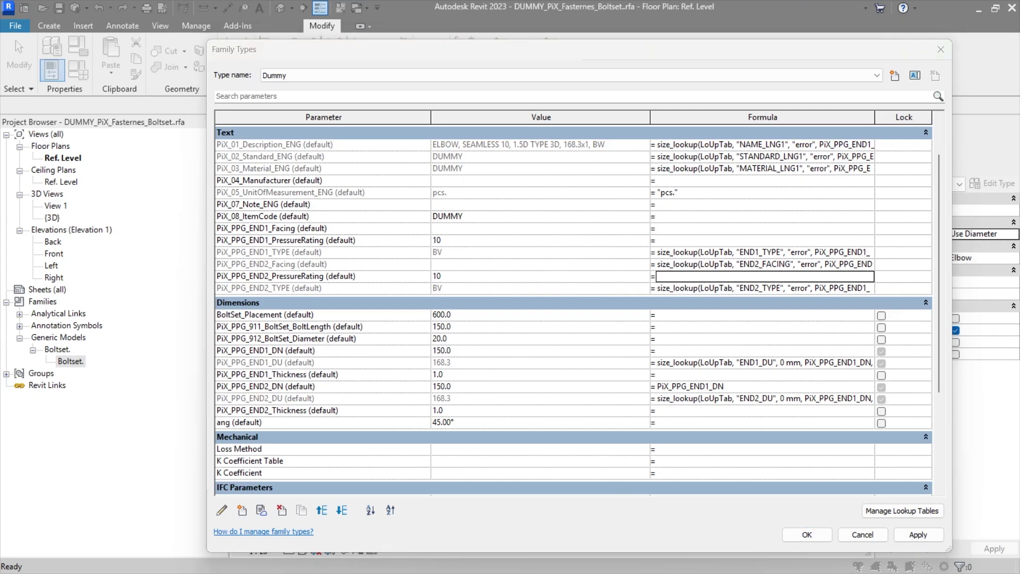
# Enter size_lookup formulas for PiX_08_ItemCode from ITEMCODE and PiX_PPG_END1_Facing from END1_FACING, including the DN and pressure rating arguments
pyautogui.click(686, 216)
pyautogui.hotkey('ctrl', 'v')
pyautogui.press('Return')
pyautogui.press('Return')
pyautogui.scroll(-4, 708, 310)
pyautogui.scroll(3, 717, 311)
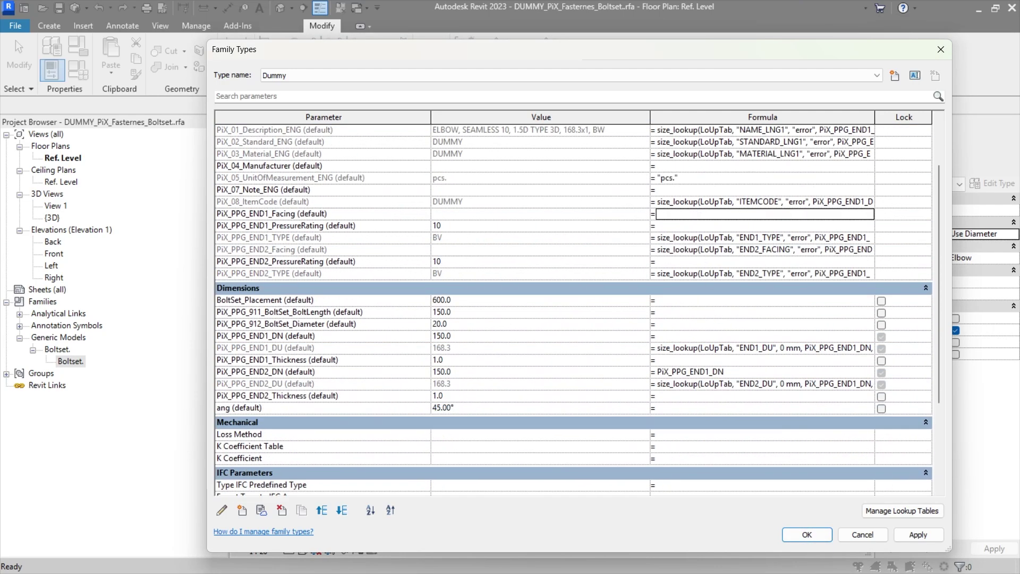
pyautogui.click(687, 217)
pyautogui.hotkey('ctrl', 'v')
pyautogui.press('Return')
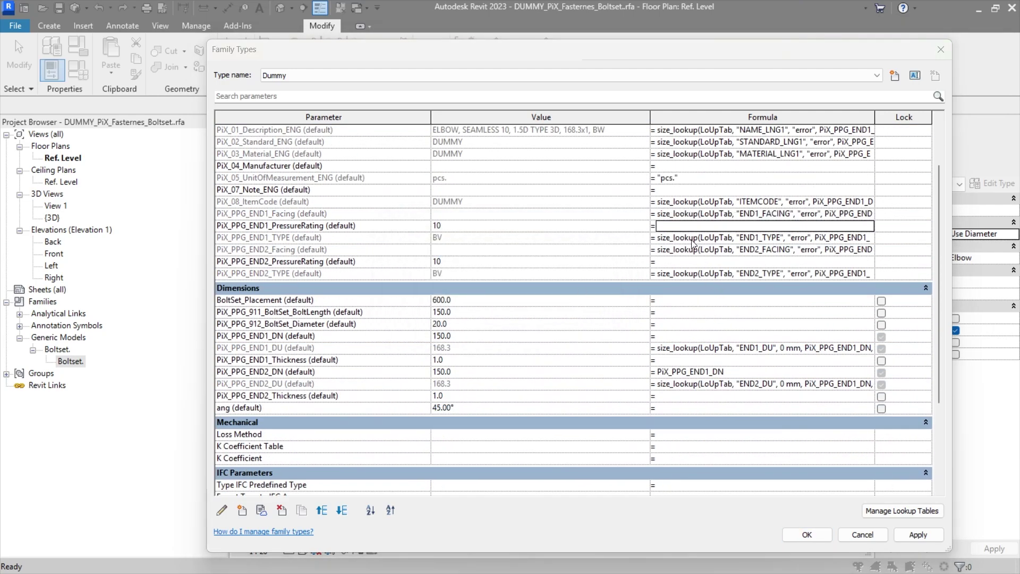
# Add the END1 and END2 pressure ratings to the END1_TYPE, END2_FACING and END2_TYPE lookup formulas
pyautogui.click(693, 240)
pyautogui.click(768, 251)
pyautogui.click(593, 294)
pyautogui.hotkey('ctrl', 'v')
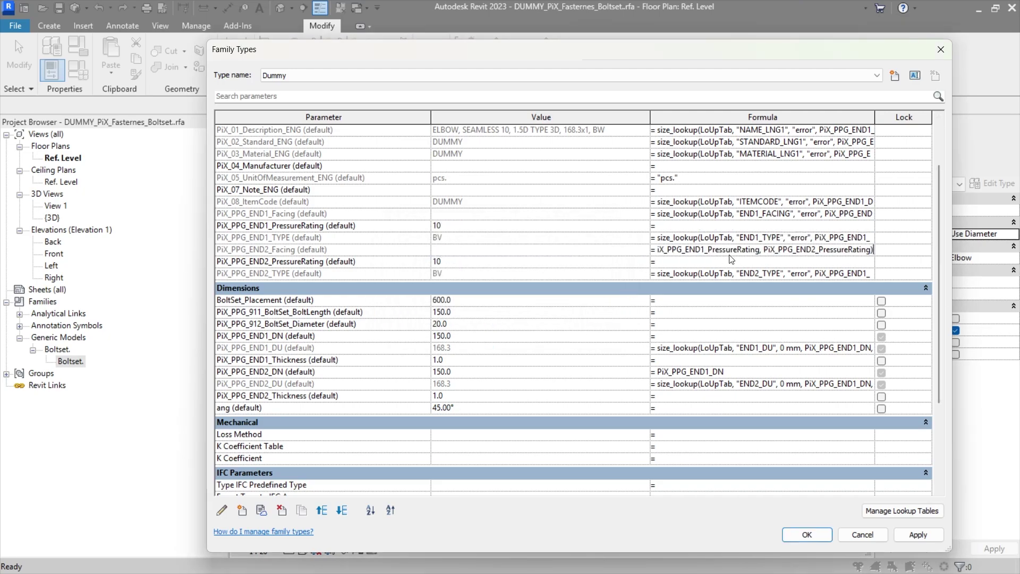
pyautogui.click(731, 260)
pyautogui.click(592, 294)
# Set ang to 360° / PiX_PPG_910_BoltSet_Quantity / 2 and give BoltSet_Placement a size_lookup formula on Bolt_CirclePlacement with default 0 mm
pyautogui.click(348, 307)
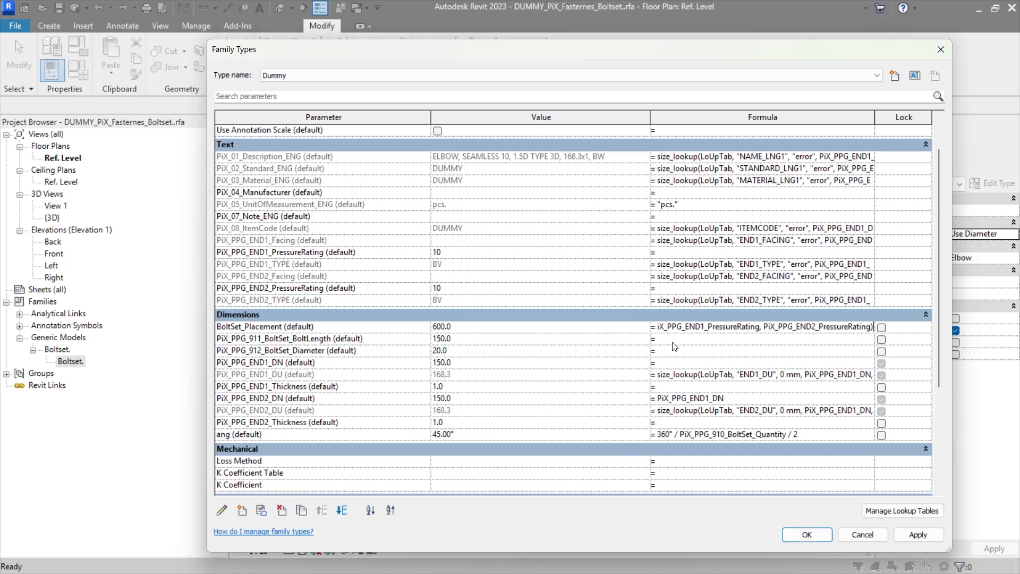
pyautogui.click(673, 343)
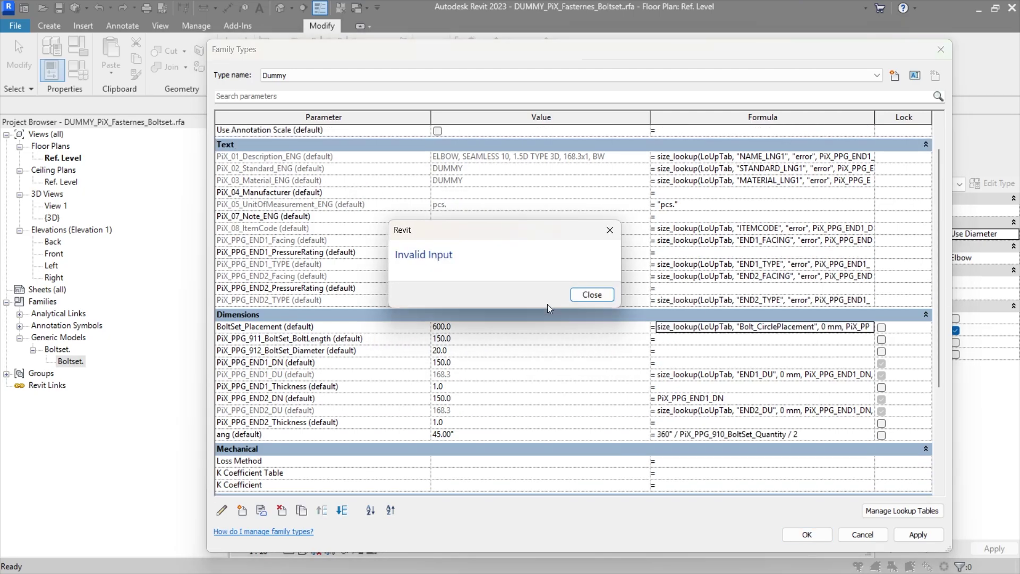
pyautogui.press('Return')
pyautogui.hotkey('alt', 'Tab')
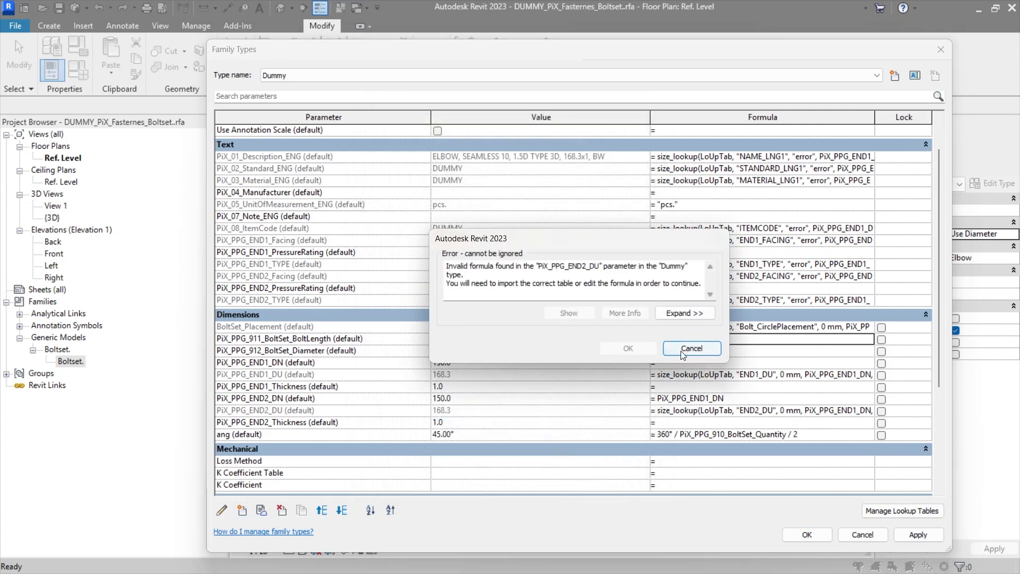
pyautogui.click(685, 349)
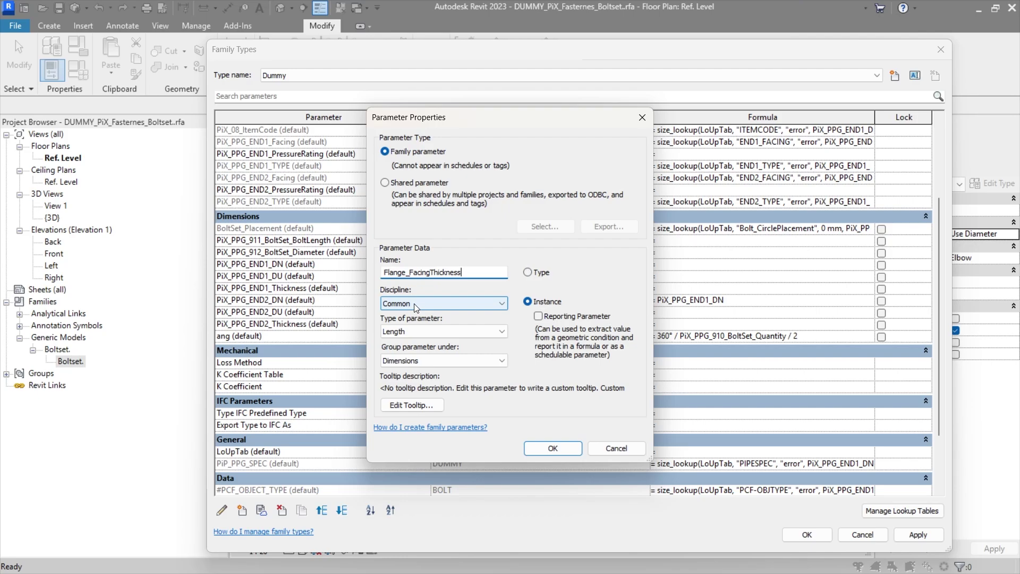
# Add instance length parameters Flange_FacingThickness and L, with size_lookup formulas on Facing_Th and Bolt_Length
pyautogui.click(553, 448)
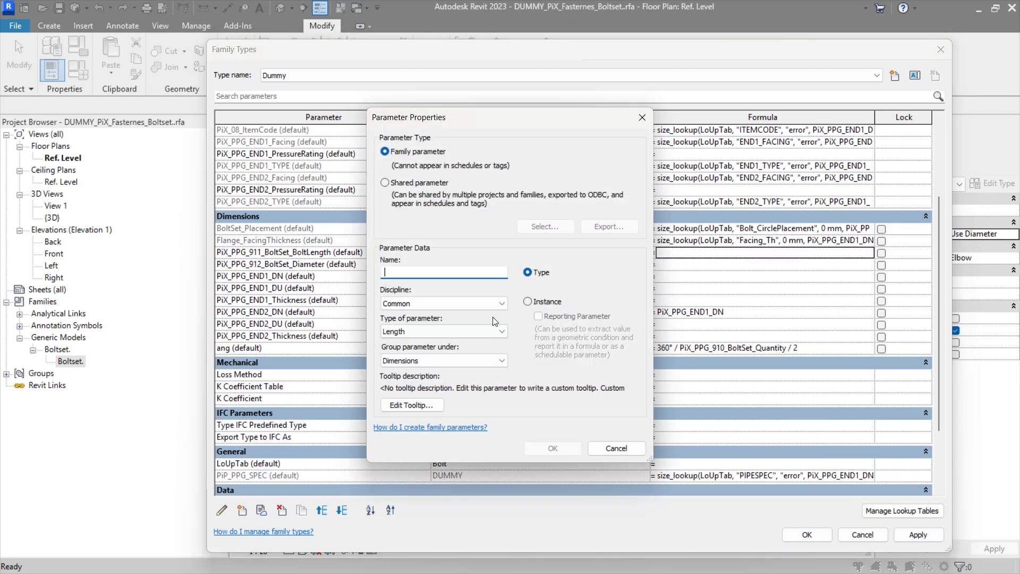
pyautogui.click(553, 447)
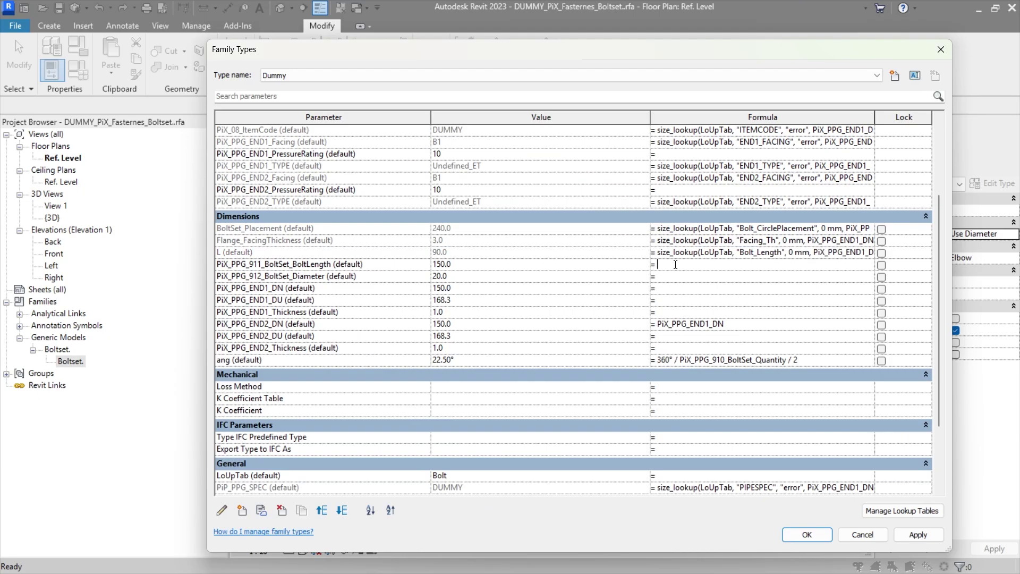
# Add an instance length family parameter named PiX_PPG_BoltSet_Length_Custom under Dimensions
pyautogui.click(242, 510)
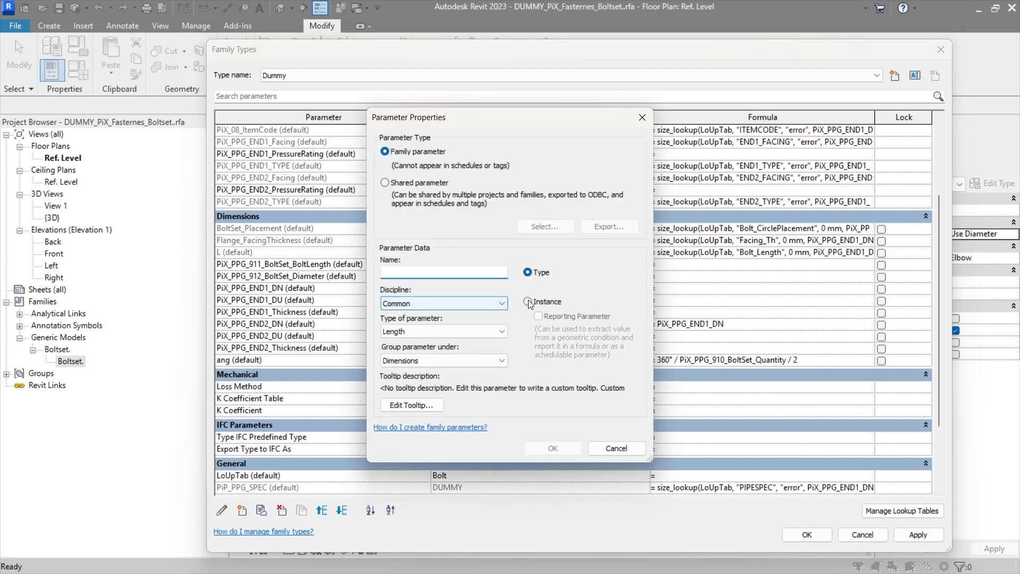
pyautogui.write('PiX_PPG_BoltSet_Length_Custom')
pyautogui.click(554, 449)
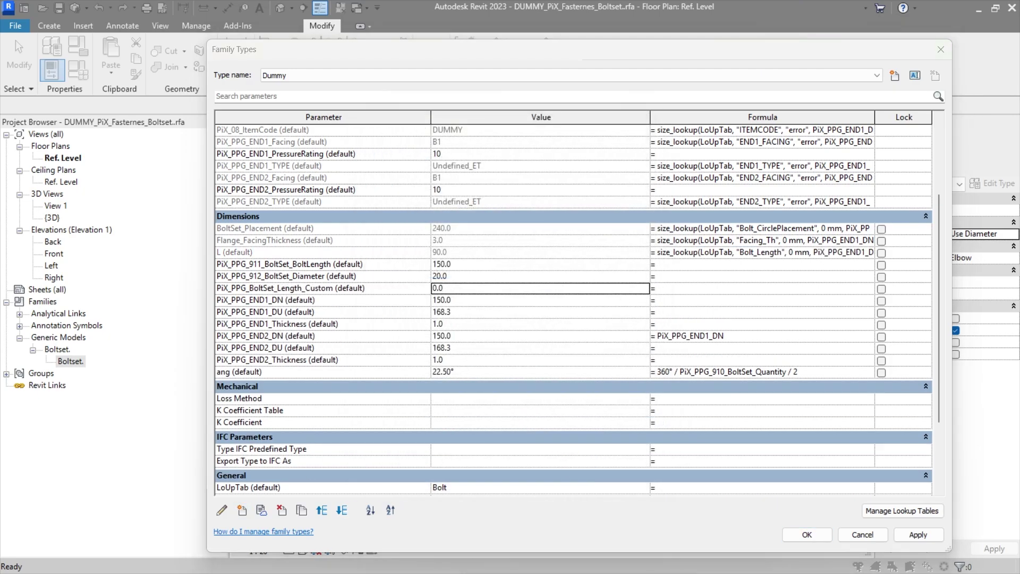
# Set the PiX_PPG_911_BoltSet_BoltLength formula to if(PiX_PPG_BoltSet_Length_Custom = 0 mm, L, PiX_PPG_BoltSet_Length_Custom)
pyautogui.click(670, 266)
pyautogui.hotkey('ctrl', 'v')
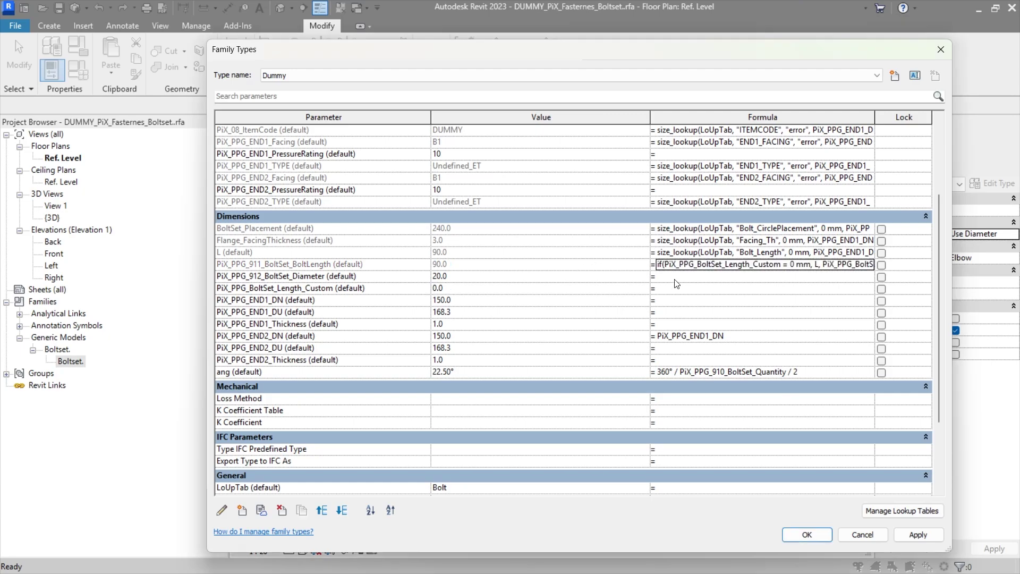
pyautogui.click(770, 271)
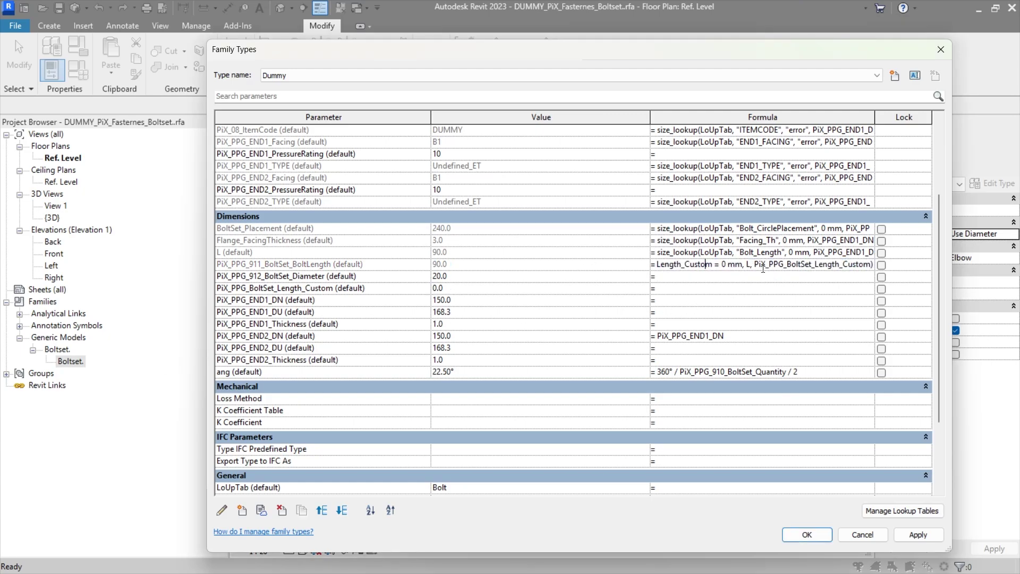
# Give PiX_PPG_912_BoltSet_Diameter a size_lookup formula on Bolt_D with default 0 mm, using the DN and pressure rating arguments
pyautogui.moveTo(207, 305); pyautogui.dragTo(73, 306)
pyautogui.moveTo(595, 119); pyautogui.dragTo(455, 125)
pyautogui.moveTo(720, 119); pyautogui.dragTo(902, 117)
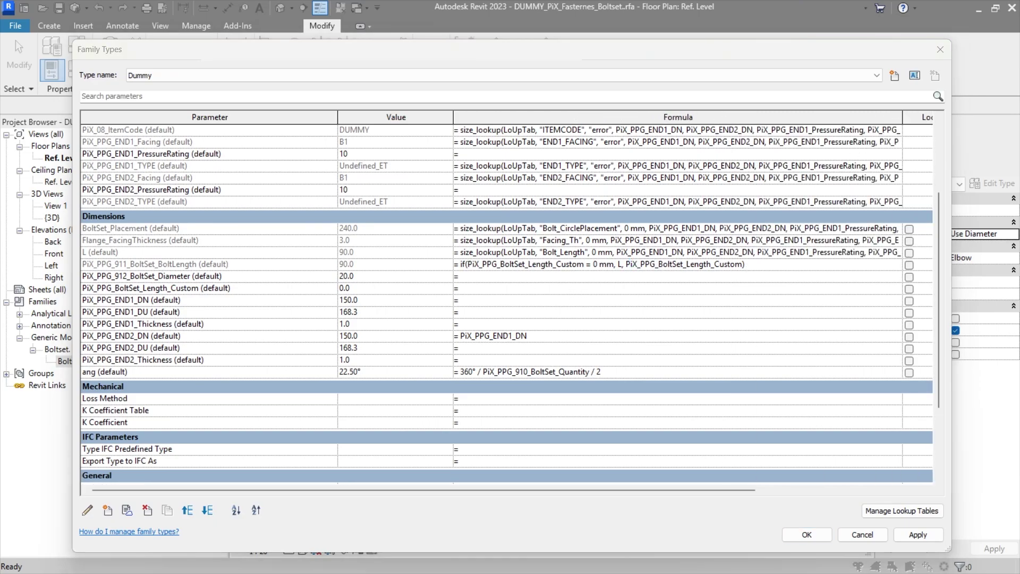
pyautogui.click(503, 276)
pyautogui.hotkey('ctrl', 'v')
pyautogui.click(473, 292)
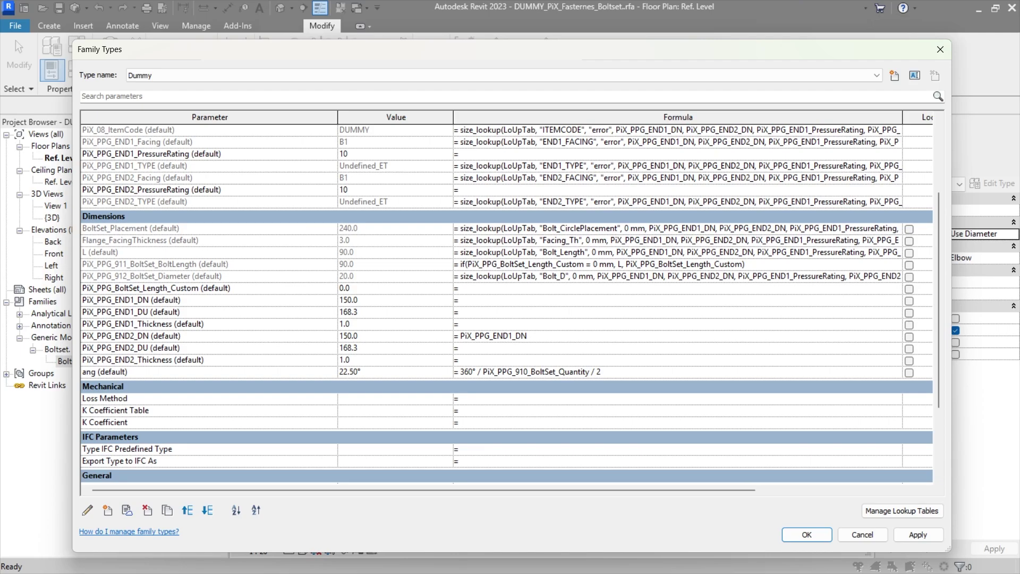
# Add the shared parameter PiX_PPG_913_BoltSet_FlangeThinckness as an instance parameter under Dimensions
pyautogui.click(108, 510)
pyautogui.click(403, 182)
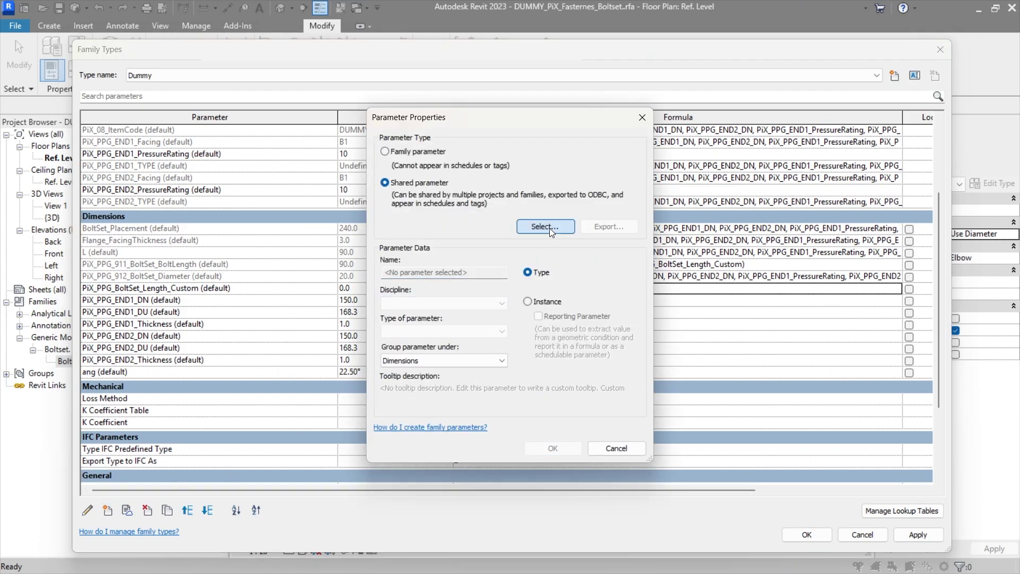
pyautogui.click(547, 227)
pyautogui.click(467, 218)
pyautogui.click(462, 266)
pyautogui.click(458, 282)
pyautogui.click(466, 404)
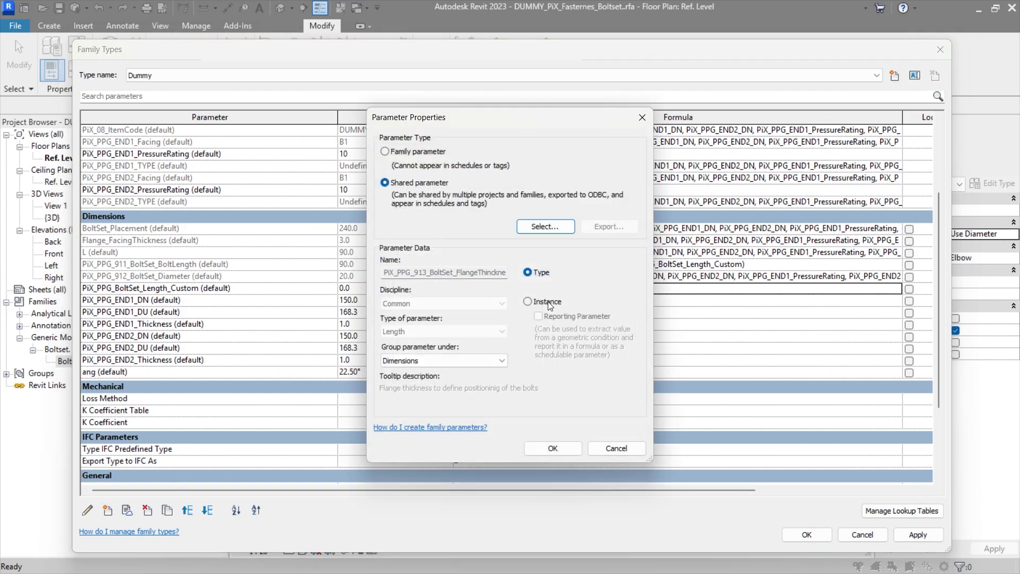
pyautogui.click(557, 448)
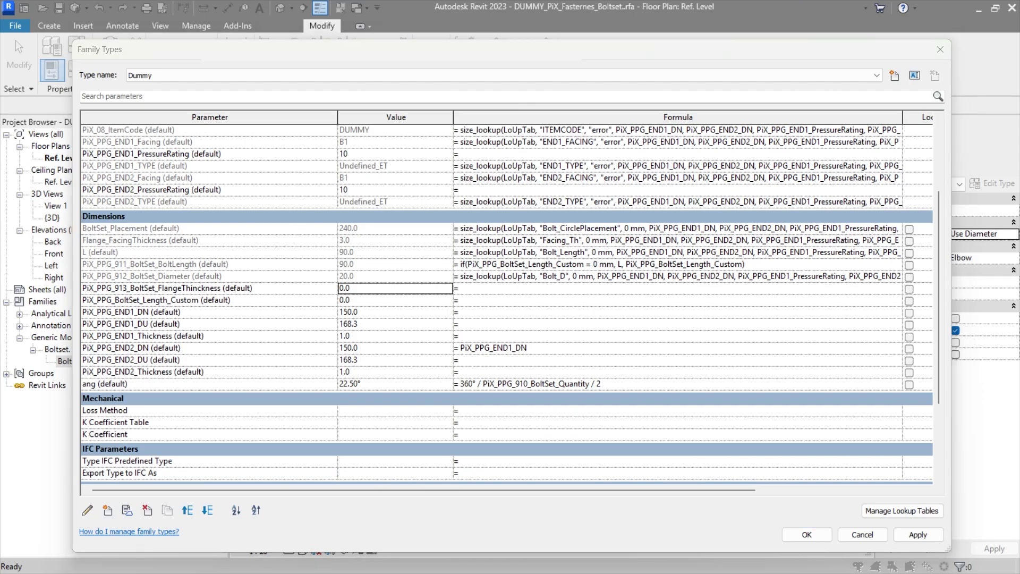
# Give PiX_PPG_913_BoltSet_FlangeThinckness a size_lookup formula on END1_FL_TH with default 0 mm, using the DN and pressure rating arguments
pyautogui.click(487, 291)
pyautogui.hotkey('ctrl', 'v')
pyautogui.click(487, 302)
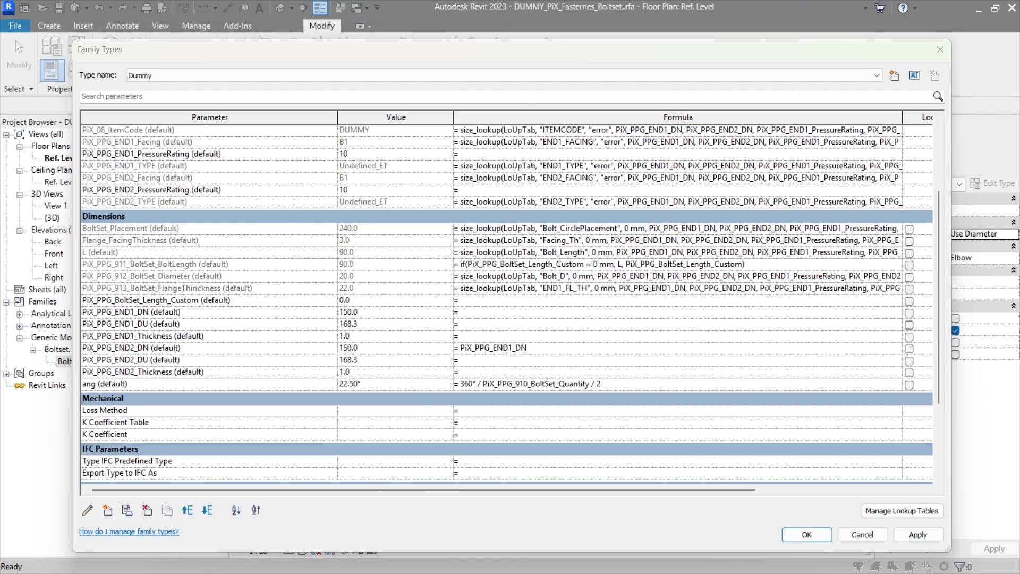
# Give PiX_PPG_END1_DU a size_lookup formula on END1_DU with default 0 mm, using the DN and pressure rating arguments
pyautogui.click(488, 326)
pyautogui.hotkey('ctrl', 'v')
pyautogui.click(497, 362)
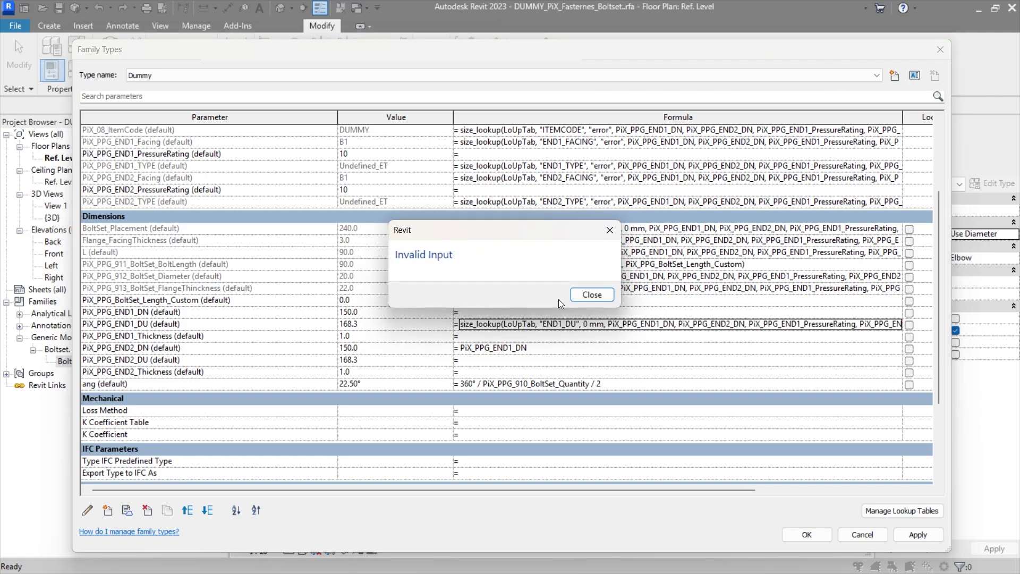
pyautogui.click(590, 296)
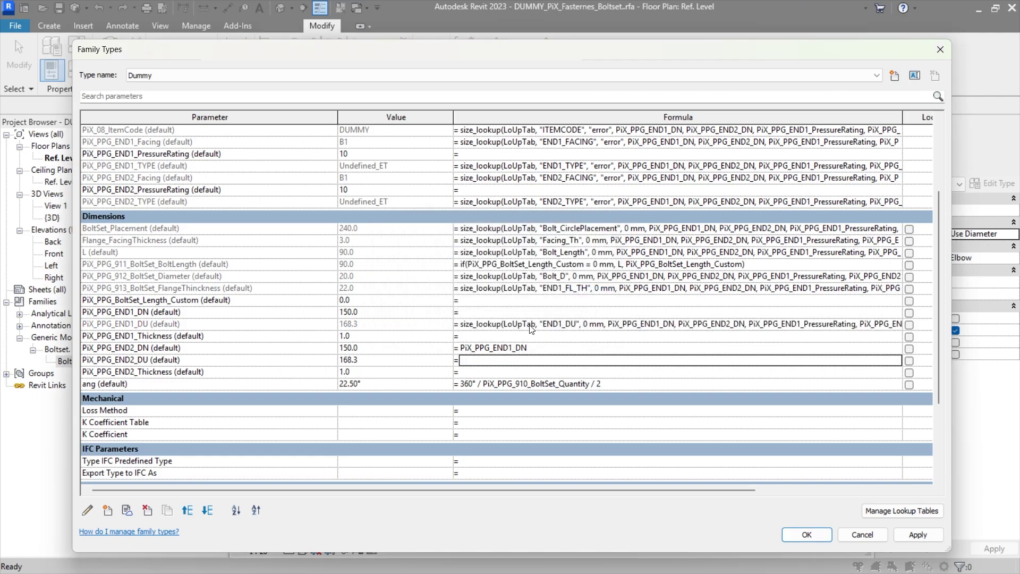
# Give PiX_PPG_END2_DU a size_lookup formula on END2_DU with default 0 mm, using the DN and pressure rating arguments
pyautogui.click(589, 323)
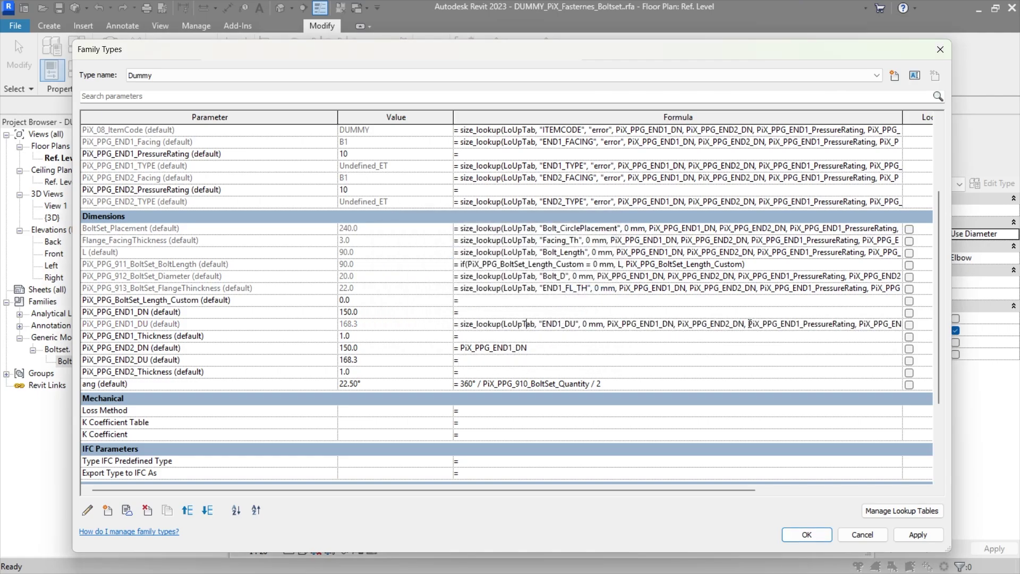
pyautogui.moveTo(750, 323); pyautogui.dragTo(902, 324)
pyautogui.click(797, 313)
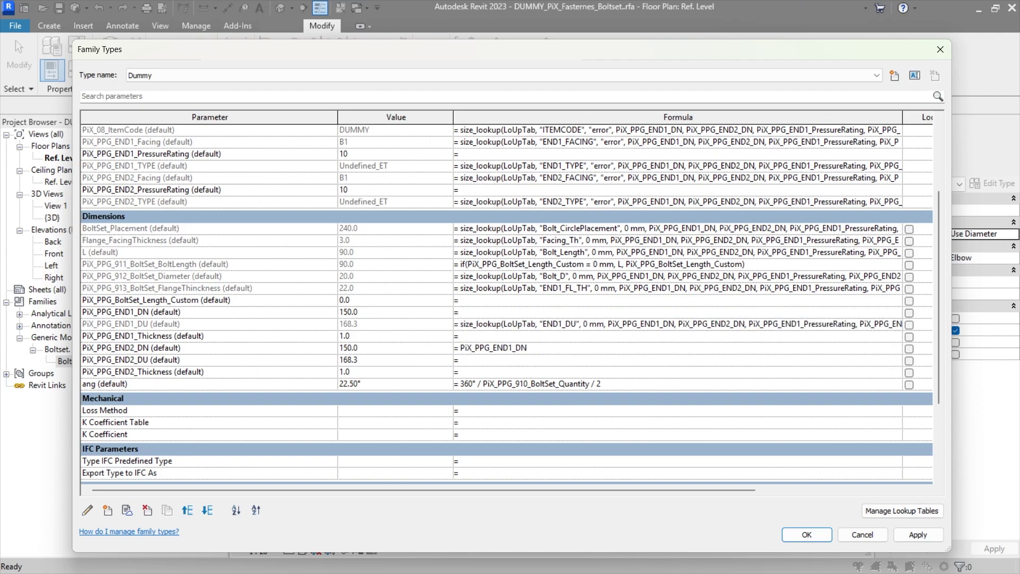
pyautogui.hotkey('alt', 'Tab')
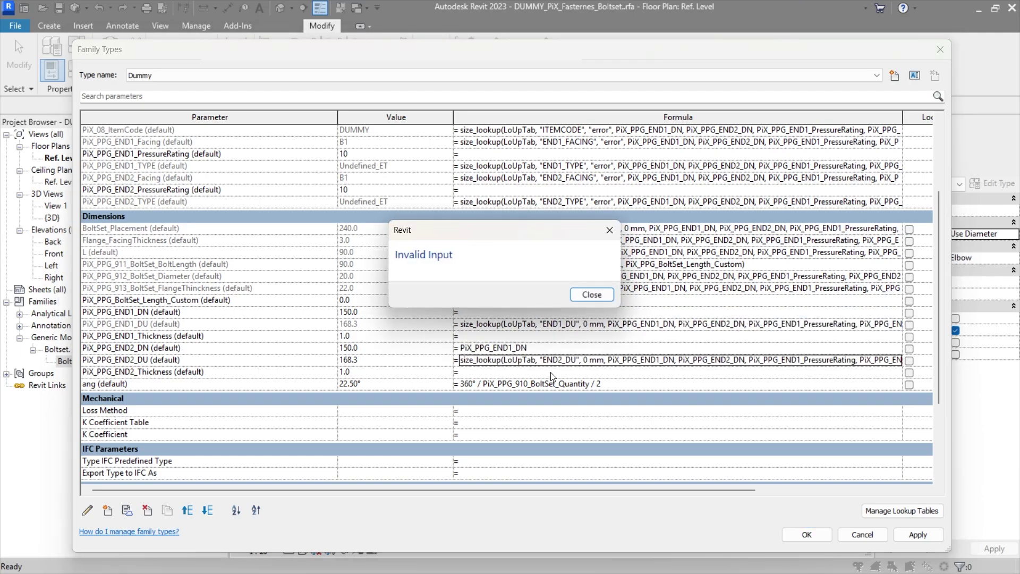
pyautogui.click(590, 297)
# Cancel the formula error and reimport Bolt.csv as a lookup table, replacing the existing Bolt table
pyautogui.scroll(-3, 583, 349)
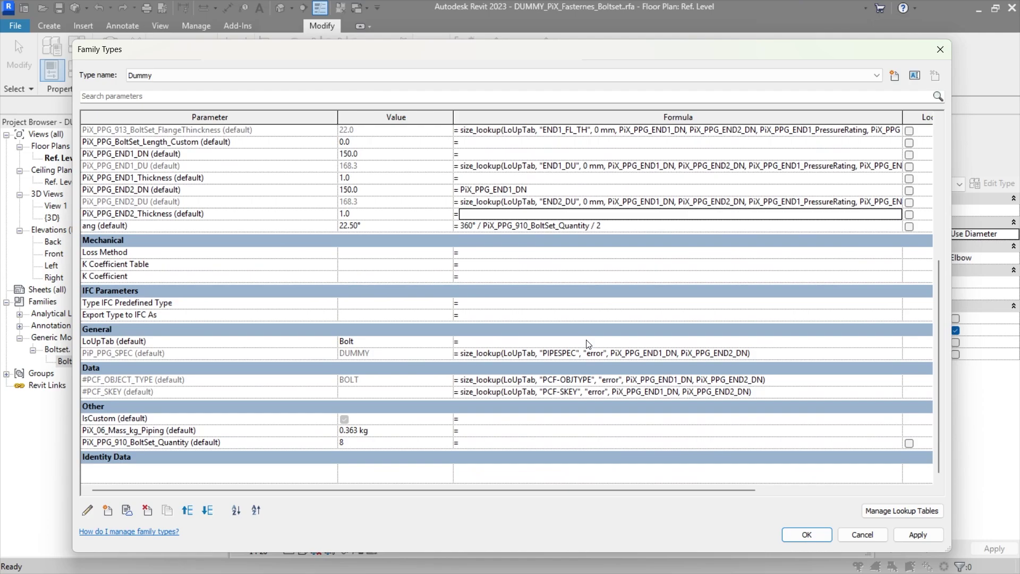
pyautogui.scroll(2, 596, 345)
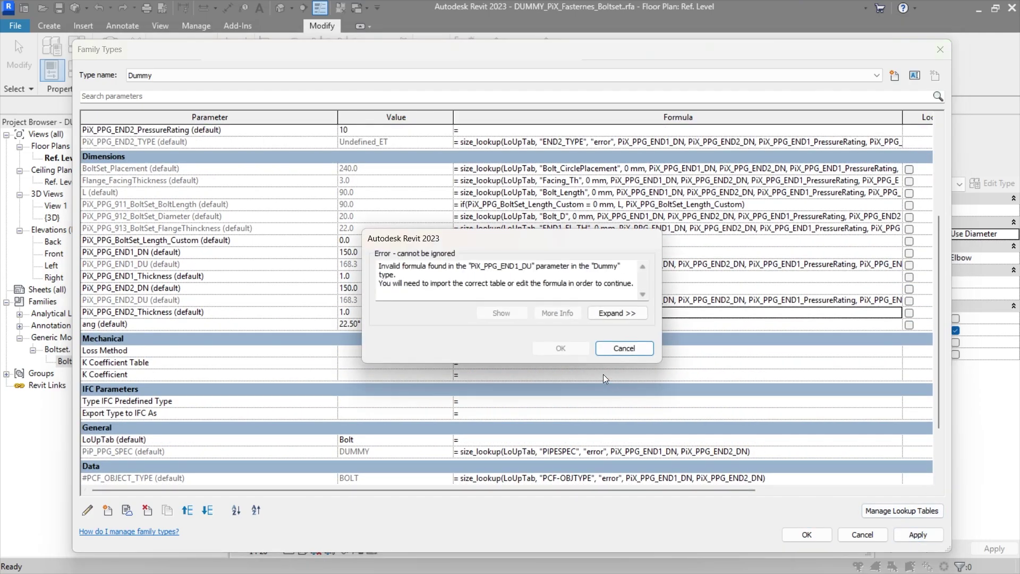
pyautogui.click(624, 348)
pyautogui.click(887, 508)
pyautogui.click(680, 219)
pyautogui.click(223, 178)
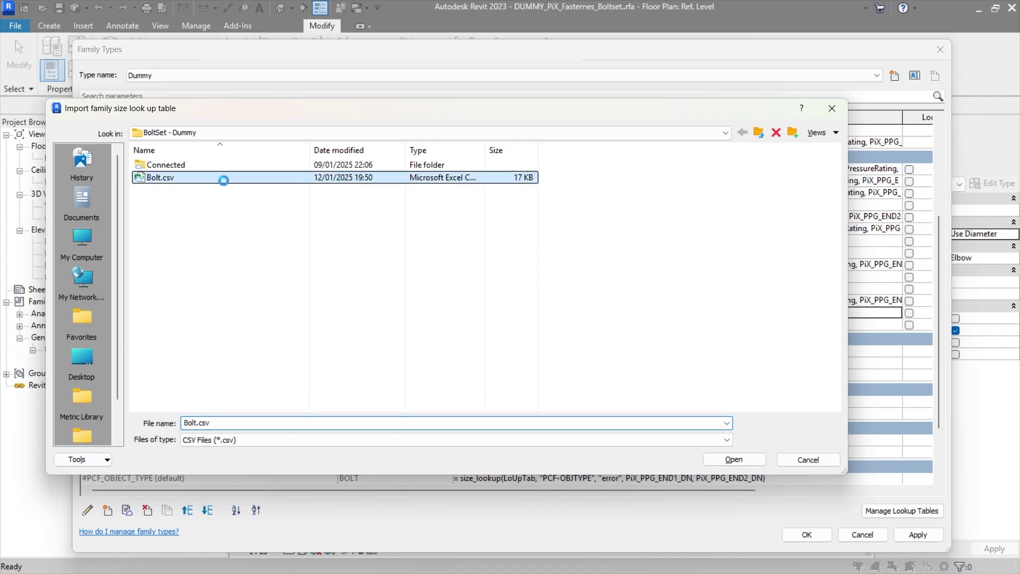
pyautogui.rightClick(223, 179)
pyautogui.click(289, 251)
pyautogui.doubleClick(224, 179)
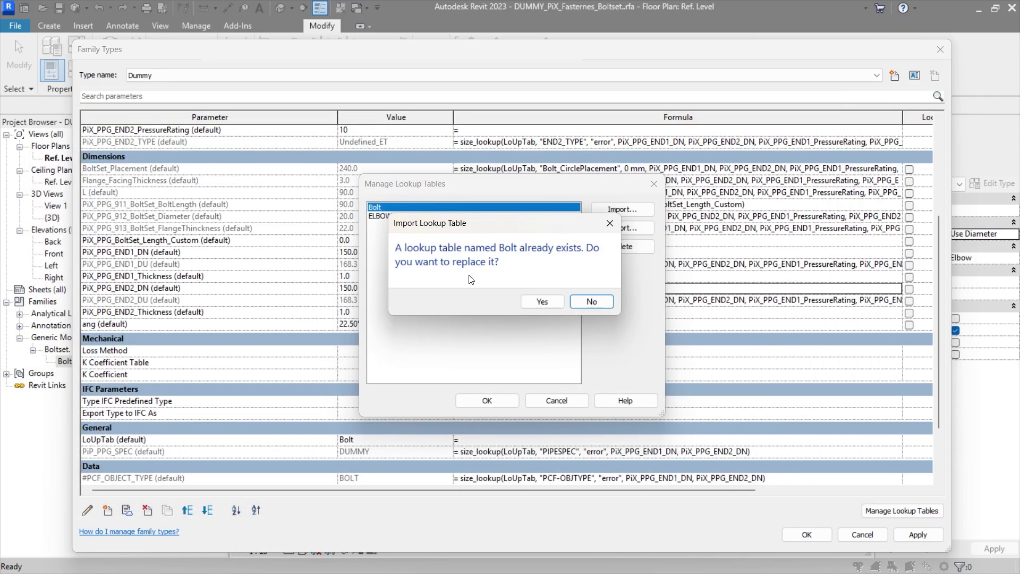
pyautogui.click(542, 301)
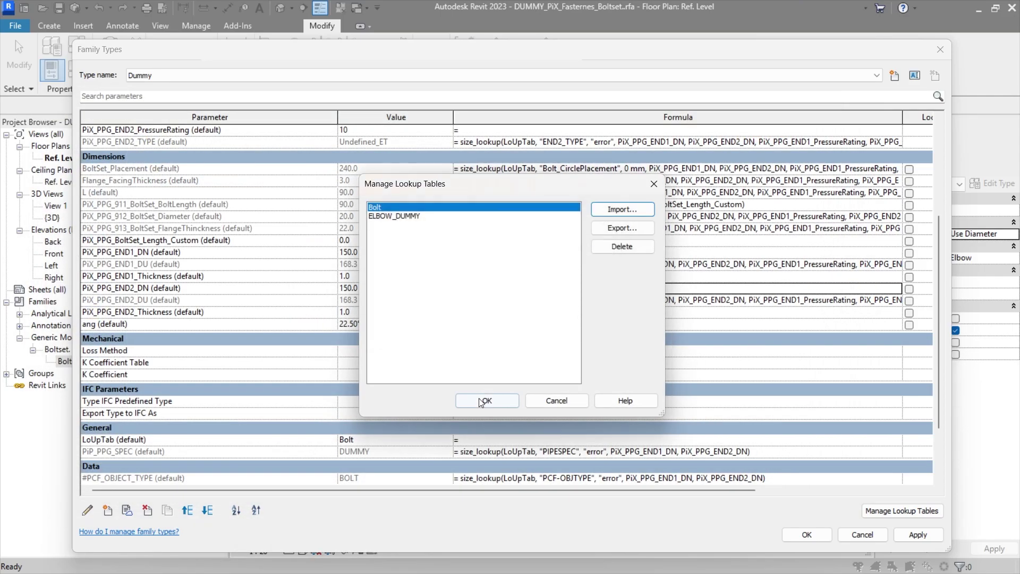
pyautogui.click(485, 401)
# Delete the parameters PiX_PPG_END2_Thickness and PiX_PPG_END1_Thickness from the family
pyautogui.scroll(-1, 396, 309)
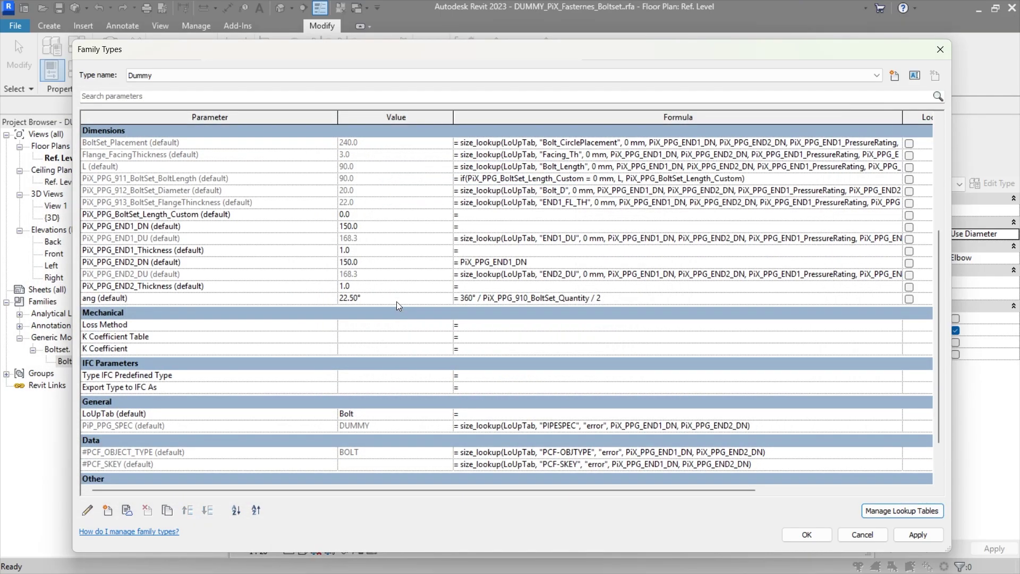
pyautogui.click(235, 290)
pyautogui.press('Delete')
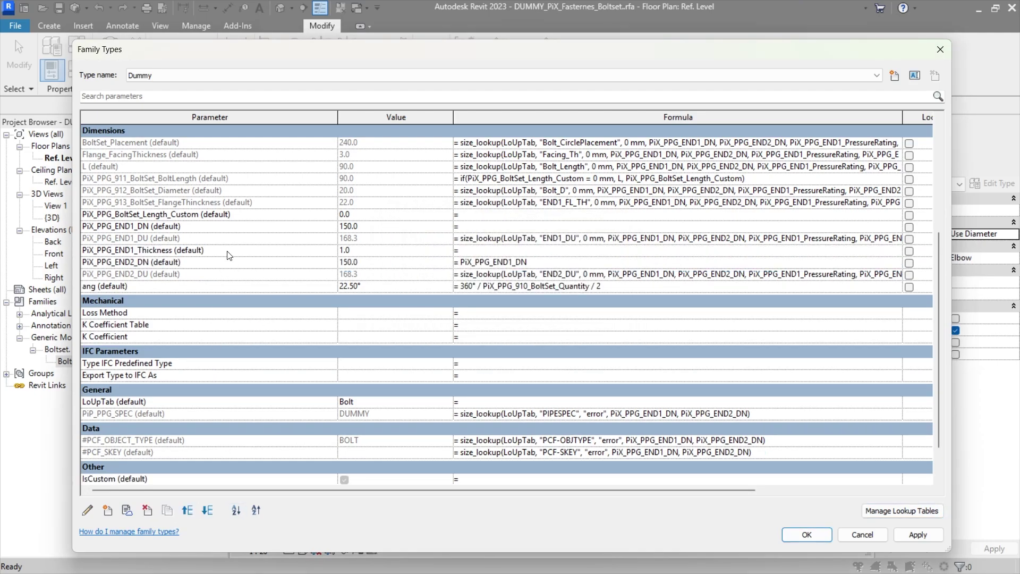
pyautogui.click(228, 255)
pyautogui.press('Delete')
# Give PiX_06_Mass_kg_Piping a size_lookup formula on WE with default 0 kg, and PiX_PPG_910_BoltSet_Quantity one on Bolt_Number with default 2
pyautogui.click(537, 298)
pyautogui.scroll(-2, 500, 372)
pyautogui.click(500, 429)
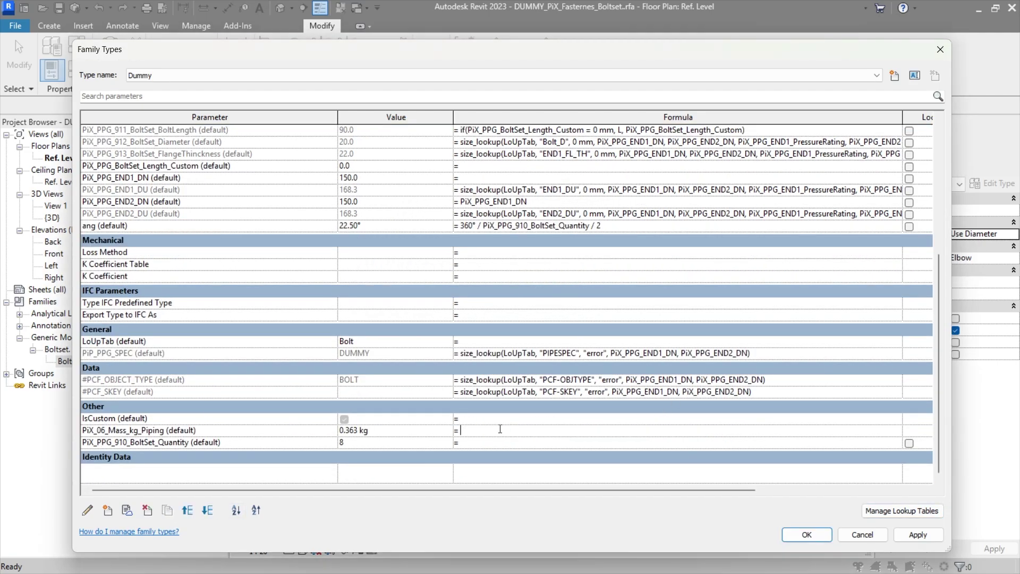
pyautogui.hotkey('ctrl', 'v')
pyautogui.click(465, 442)
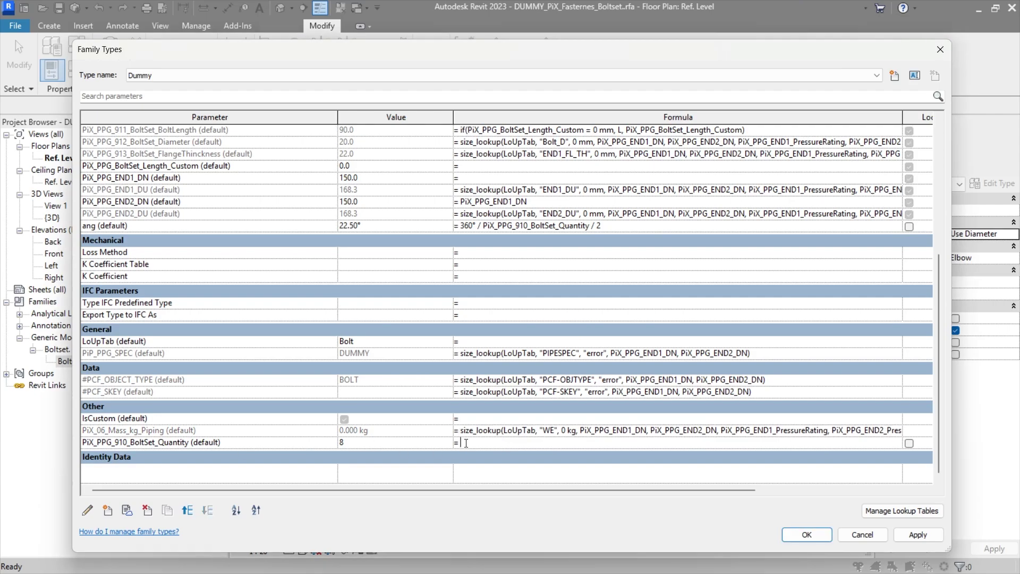
pyautogui.hotkey('ctrl', 'v')
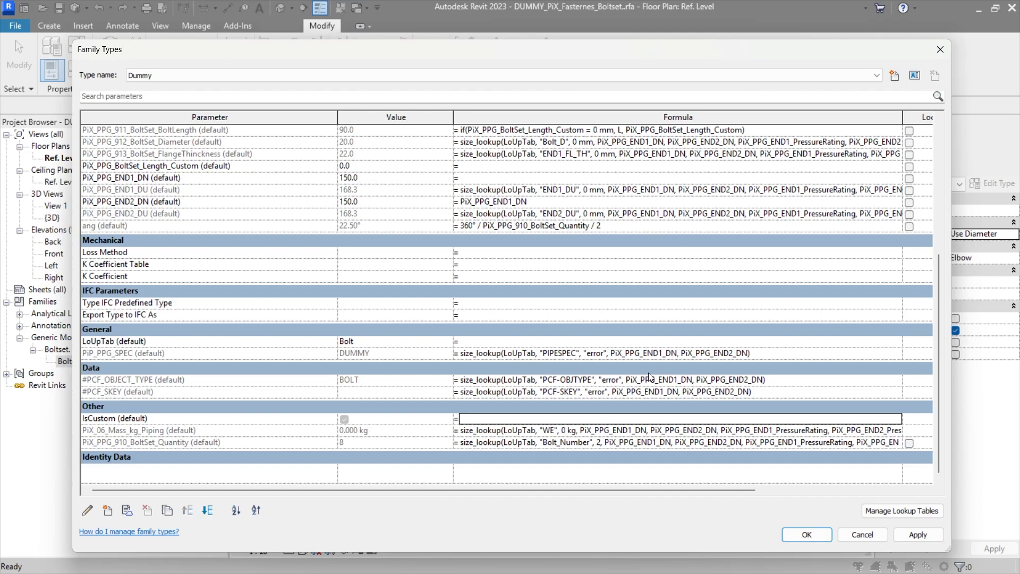
# Add both pressure rating arguments to the #PCF_OBJECT_TYPE, #PCF_SKEY and PiP_PPG_SPEC size_lookup formulas and apply the changes
pyautogui.click(639, 409)
pyautogui.click(544, 392)
pyautogui.click(546, 404)
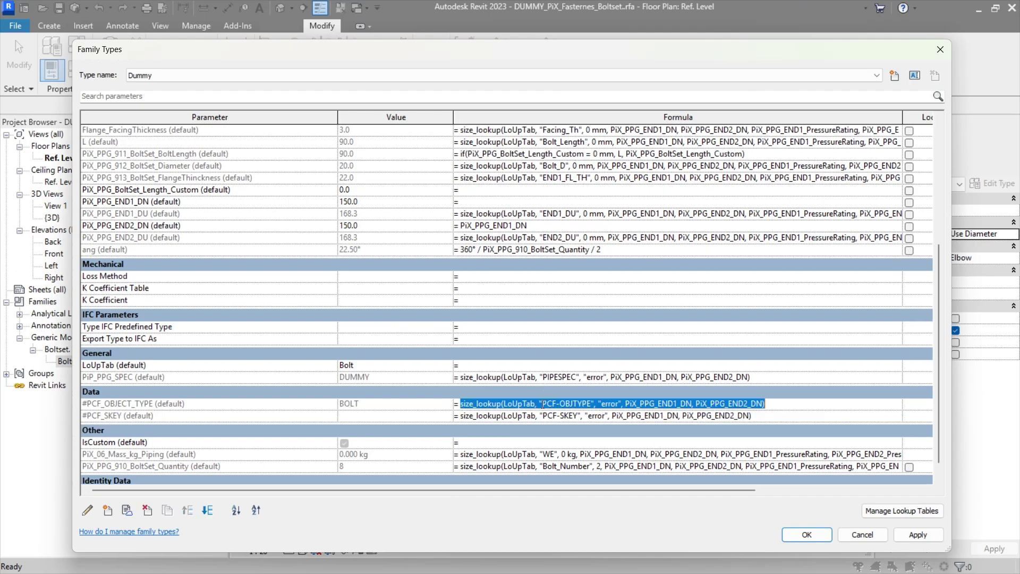
pyautogui.write('size_lookup(LoUpTab, "PCF-OBJTYPE", "error", PiX_PPG_END1_DN, PiX_PPG_END2_DN, PiX_PPG_END1_PressureRating, PiX_PPG_END2_PressureRating)')
pyautogui.click(572, 415)
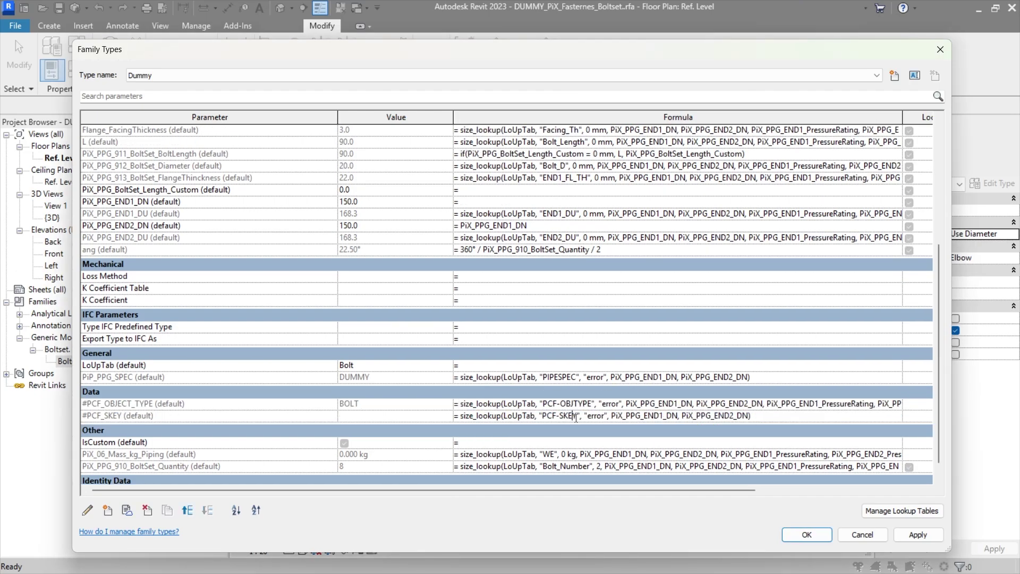
pyautogui.press('End')
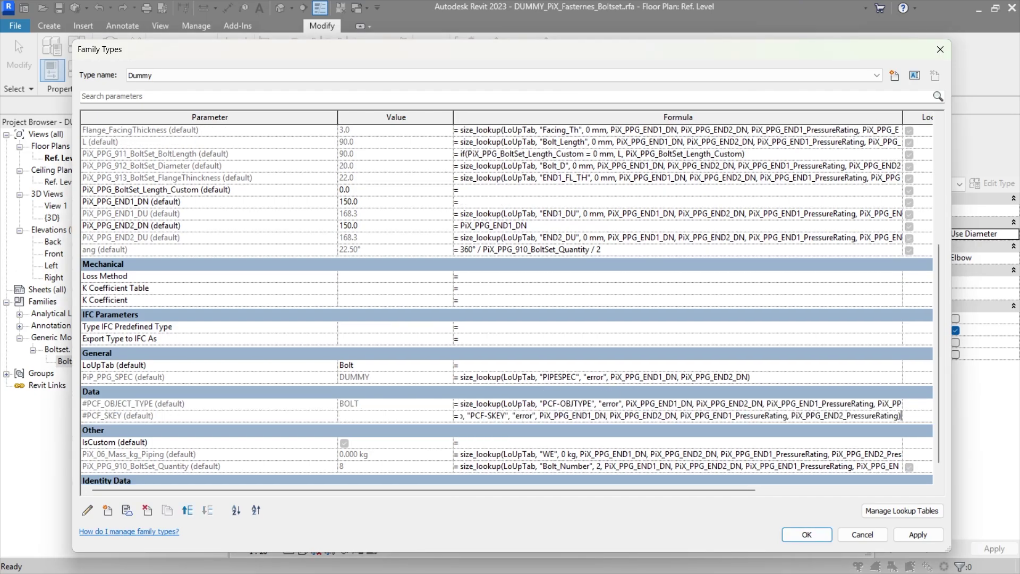
pyautogui.click(594, 376)
pyautogui.press('End')
pyautogui.scroll(-1, 607, 365)
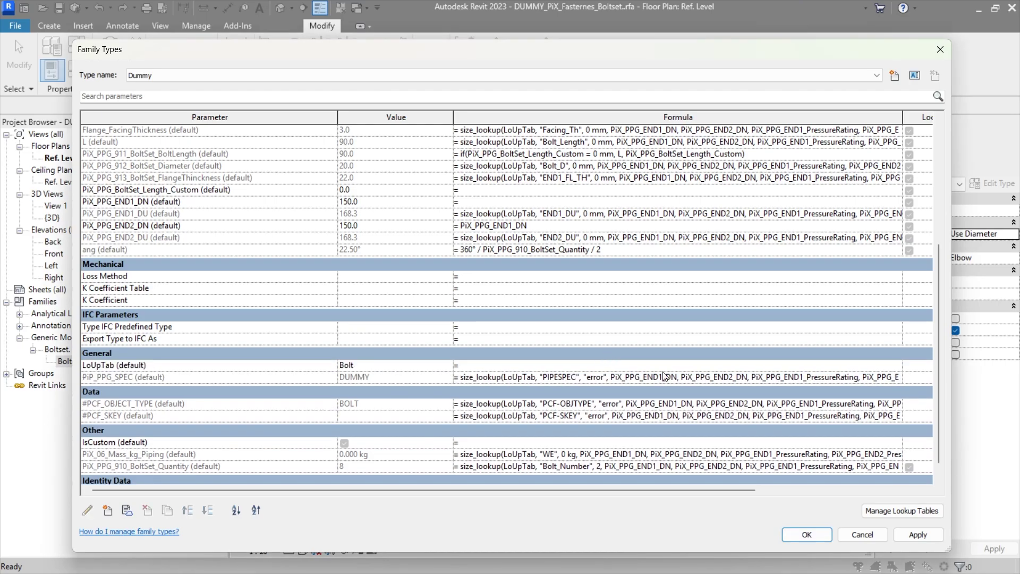
pyautogui.click(911, 532)
pyautogui.scroll(8, 365, 288)
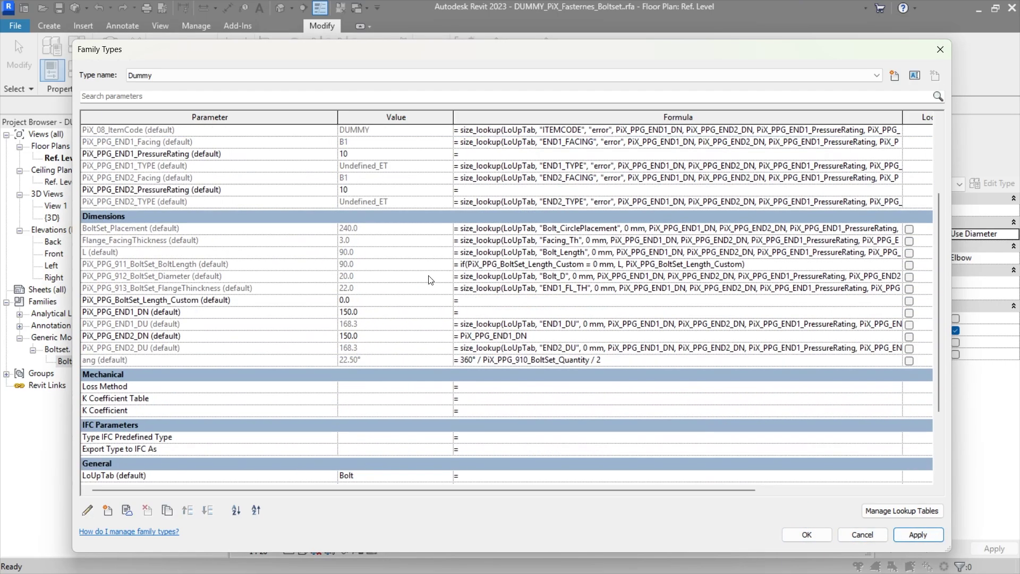
pyautogui.scroll(-6, 366, 287)
pyautogui.scroll(-3, 365, 287)
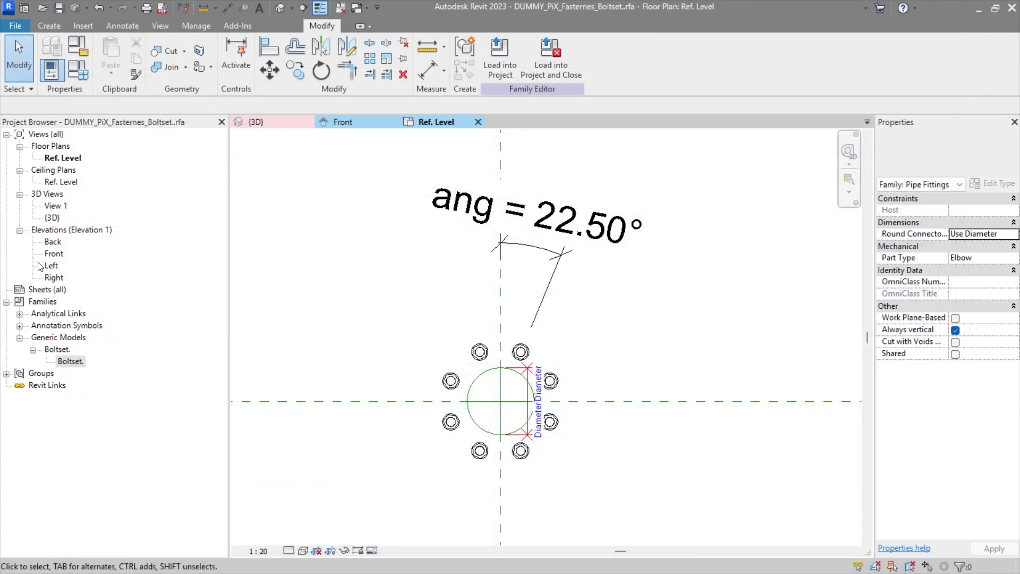
# In the Front elevation, draw a horizontal reference plane about 44 mm above the Ref. Level
pyautogui.doubleClick(53, 254)
pyautogui.click(49, 25)
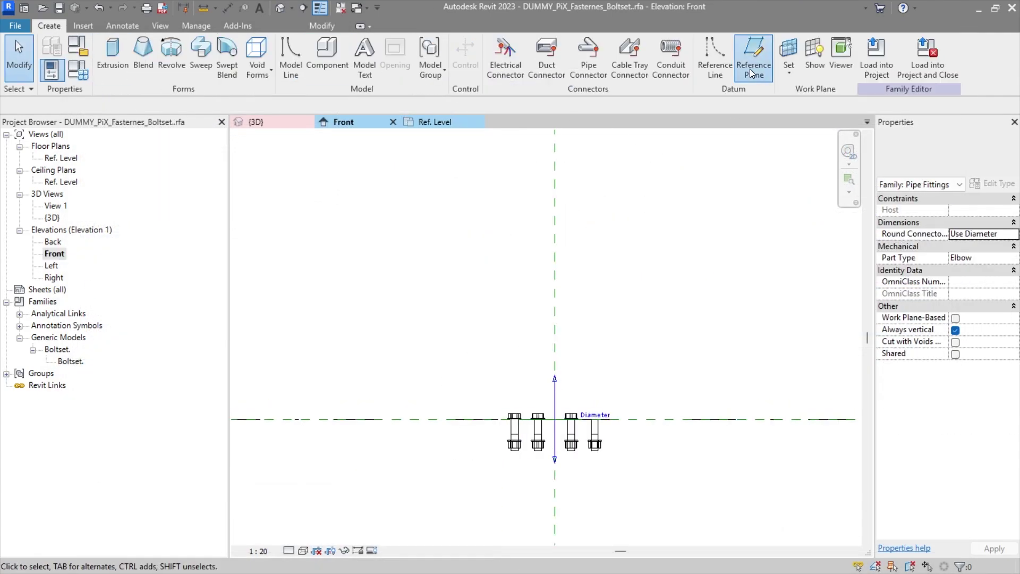
pyautogui.click(753, 53)
pyautogui.press('Escape')
pyautogui.press('Escape')
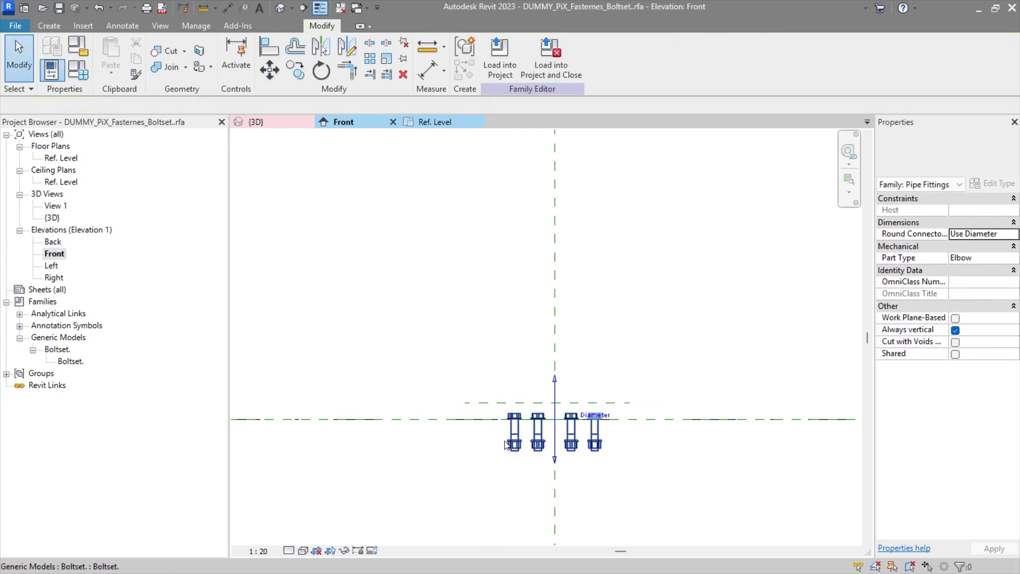
pyautogui.click(508, 444)
pyautogui.scroll(3, 528, 389)
pyautogui.moveTo(526, 395); pyautogui.dragTo(493, 344, button='middle')
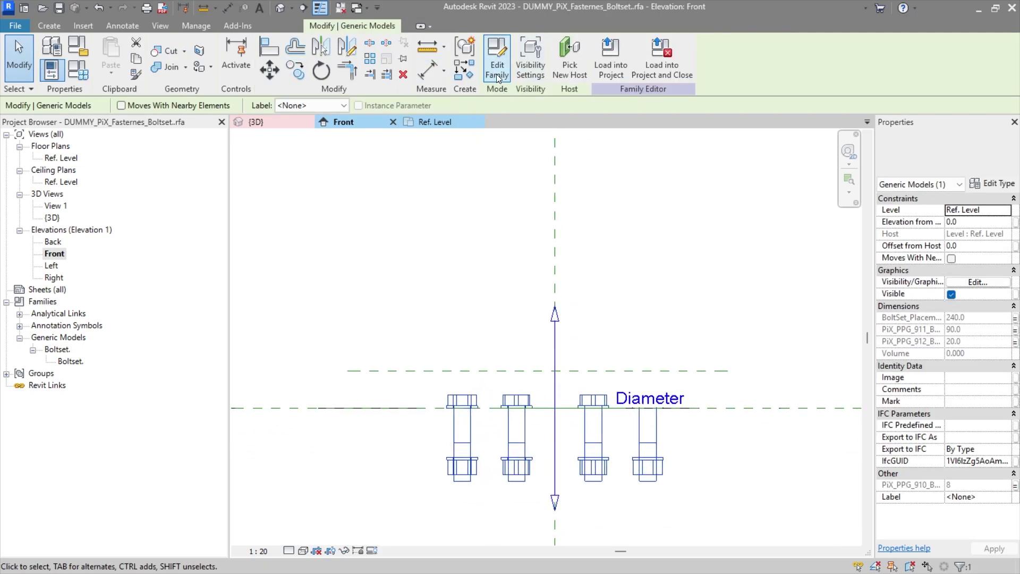
pyautogui.click(569, 69)
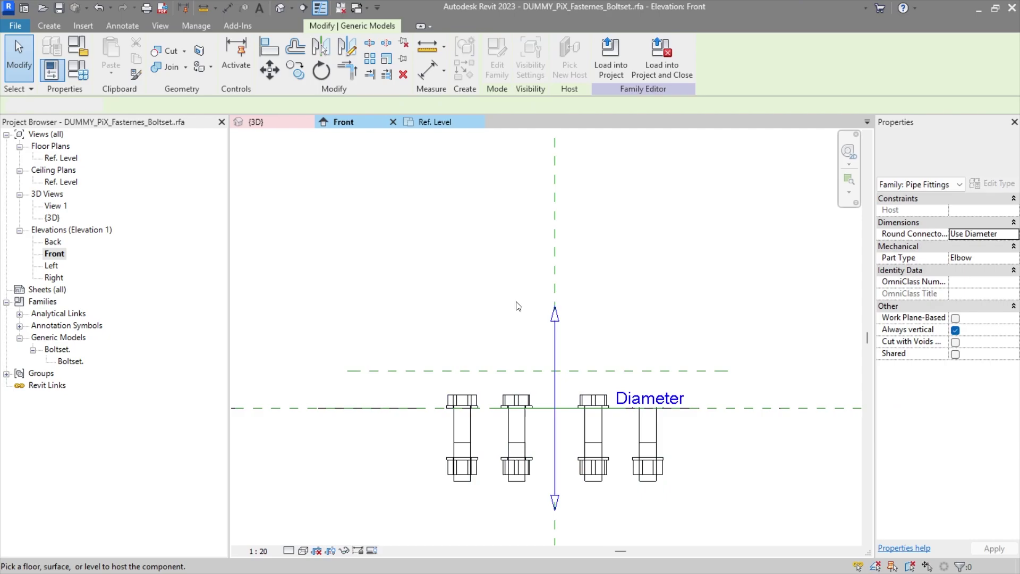
# Open the nested Boltset family for editing and change the Is Reference setting of its horizontal reference plane in the Front elevation
pyautogui.doubleClick(529, 404)
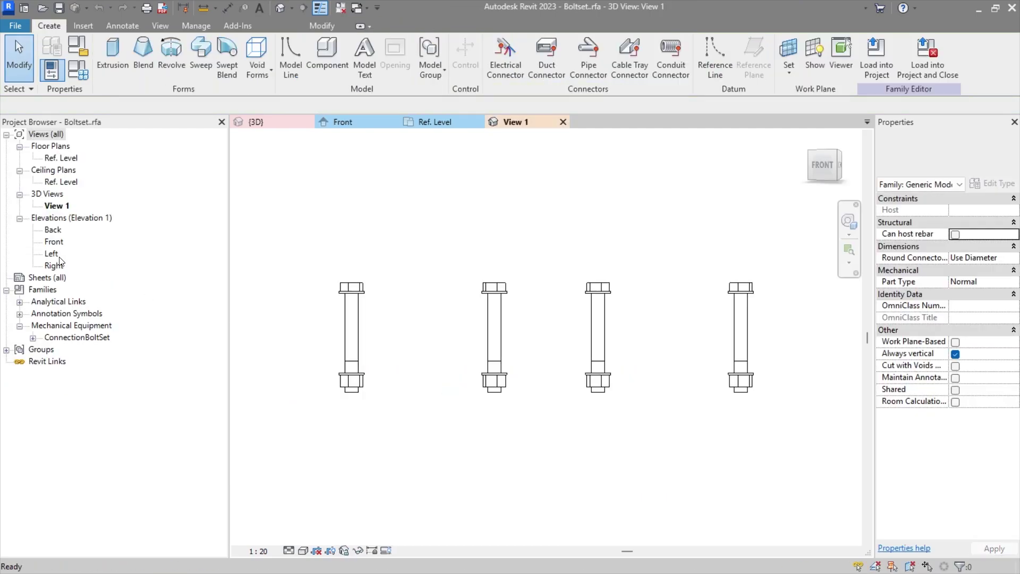
pyautogui.scroll(3, 542, 445)
pyautogui.click(594, 458)
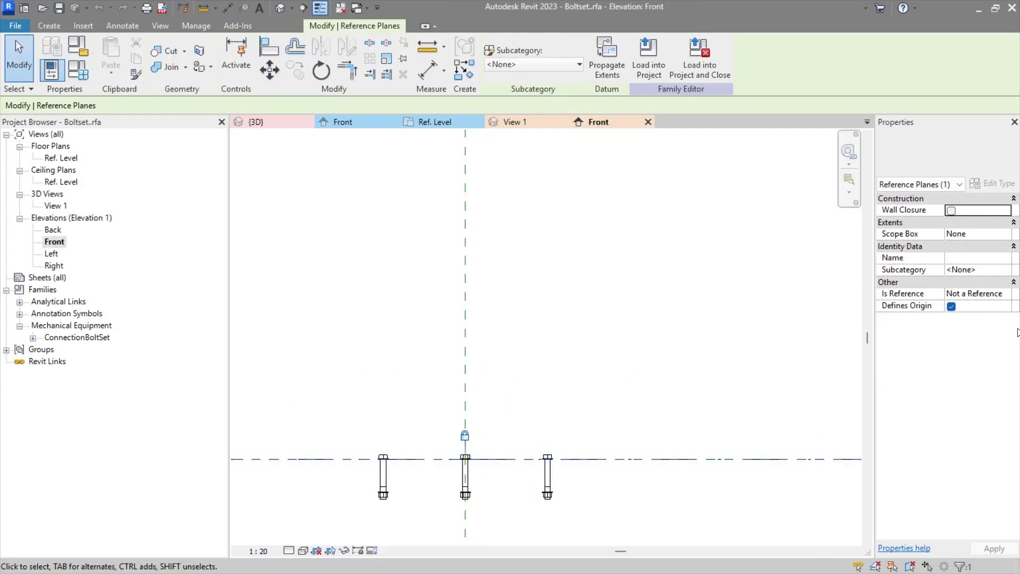
pyautogui.click(1000, 298)
pyautogui.click(955, 325)
pyautogui.press('Escape')
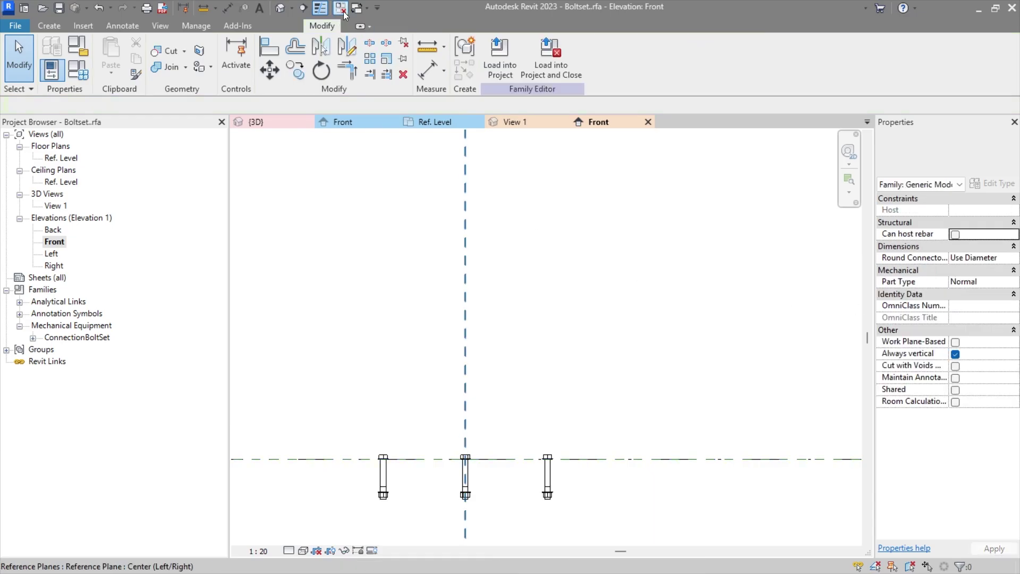
# Load the edited Boltset family back into the pipe fitting family and align the bolts to the new horizontal reference plane
pyautogui.click(550, 59)
pyautogui.click(477, 391)
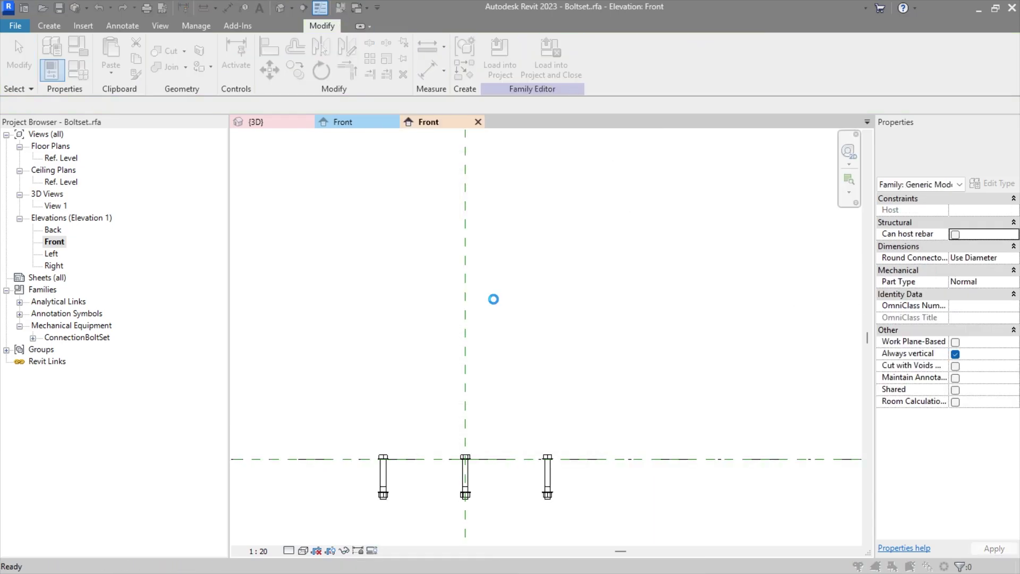
pyautogui.click(478, 344)
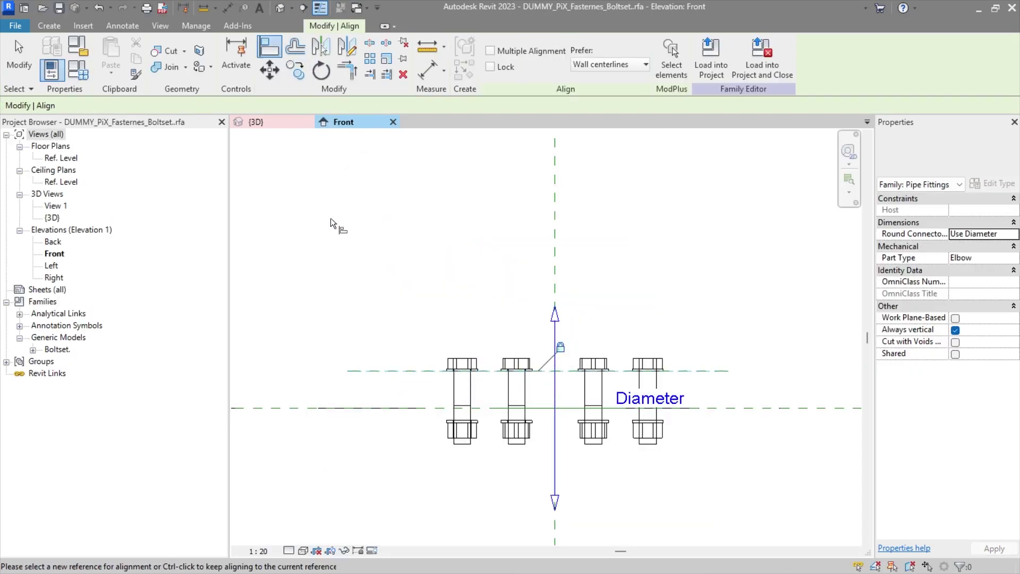
pyautogui.press('Escape')
# Place an aligned dimension between the Ref. Level and the new horizontal reference plane, beside the bolts
pyautogui.click(118, 26)
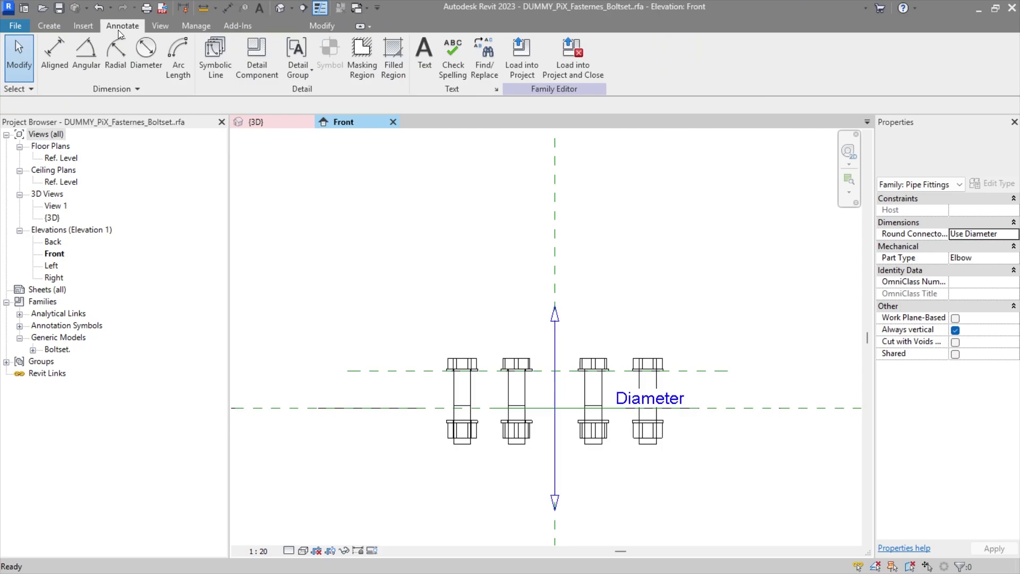
pyautogui.click(55, 54)
pyautogui.moveTo(370, 303); pyautogui.dragTo(656, 273, button='middle')
pyautogui.click(635, 340)
pyautogui.click(636, 377)
pyautogui.scroll(-2, 562, 252)
pyautogui.moveTo(559, 250); pyautogui.dragTo(408, 289, button='middle')
pyautogui.click(408, 282)
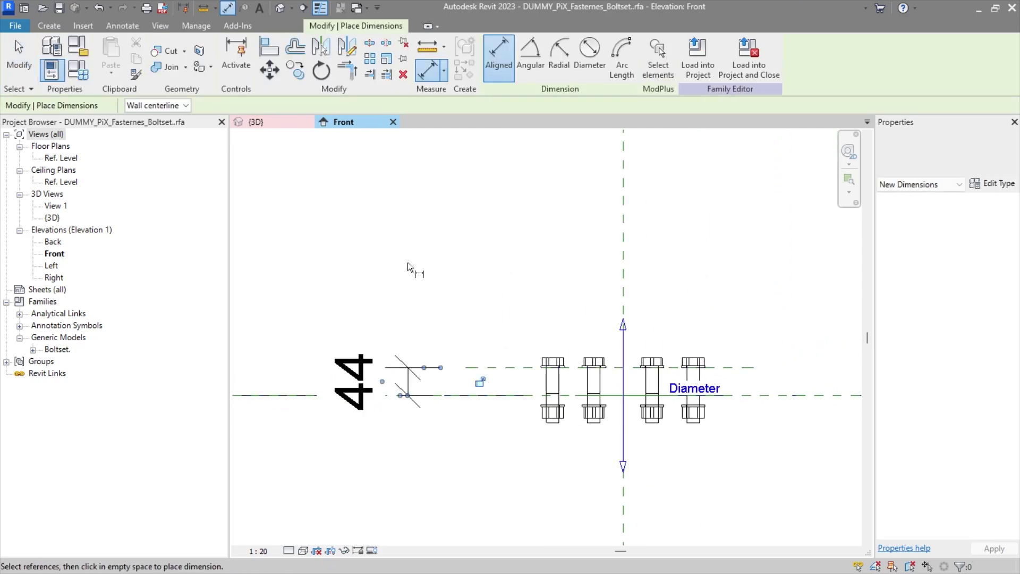
pyautogui.press('Escape')
# Label the reference plane dimension with a new instance family parameter T grouped under Dimensions
pyautogui.click(624, 57)
pyautogui.click(528, 301)
pyautogui.click(431, 273)
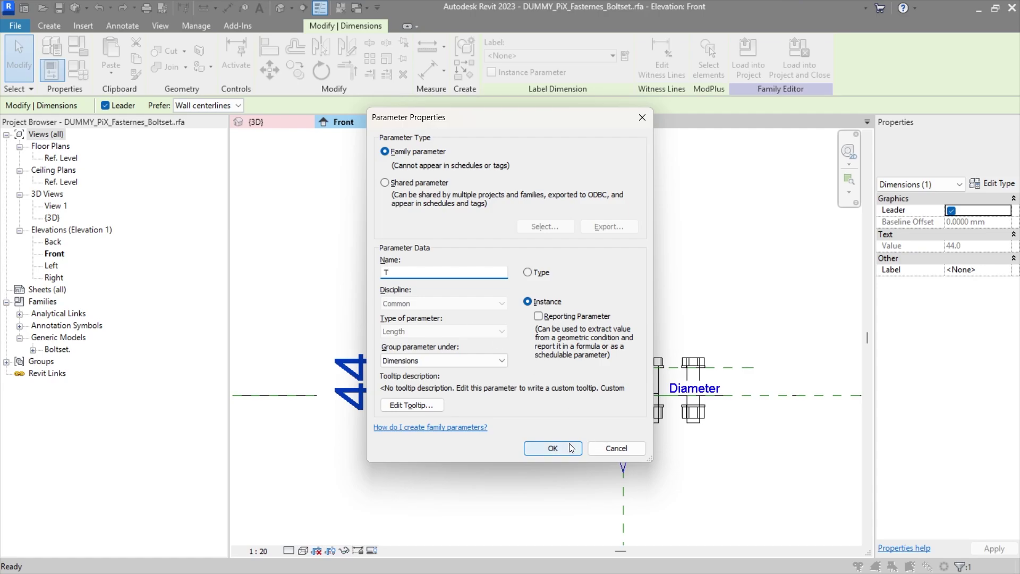
pyautogui.click(552, 448)
pyautogui.scroll(2, 497, 380)
pyautogui.press('Escape')
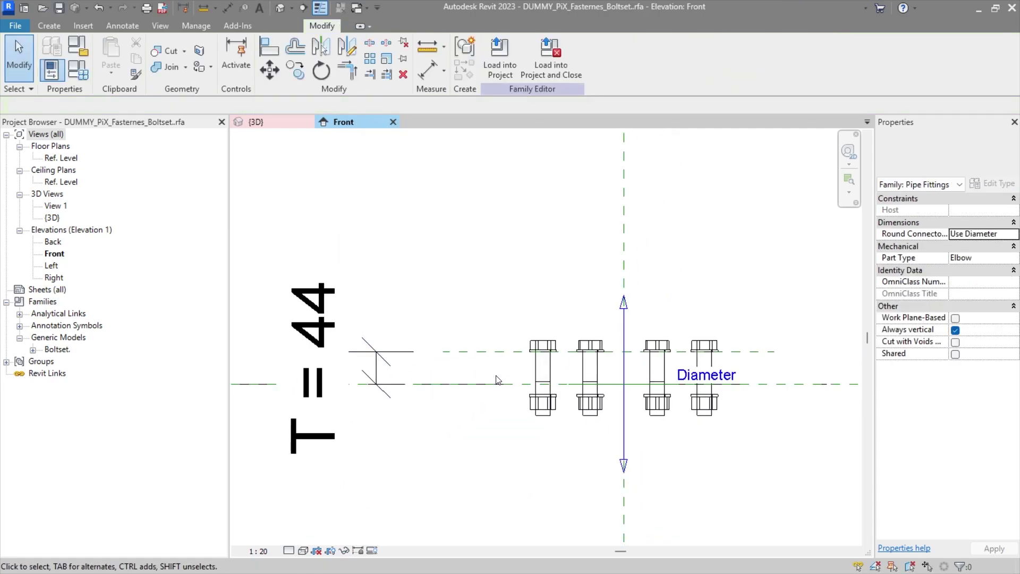
# Set the formula of parameter T to PiX_PPG_913_BoltSet_FlangeThinckness in the family types
pyautogui.click(77, 70)
pyautogui.scroll(-2, 418, 331)
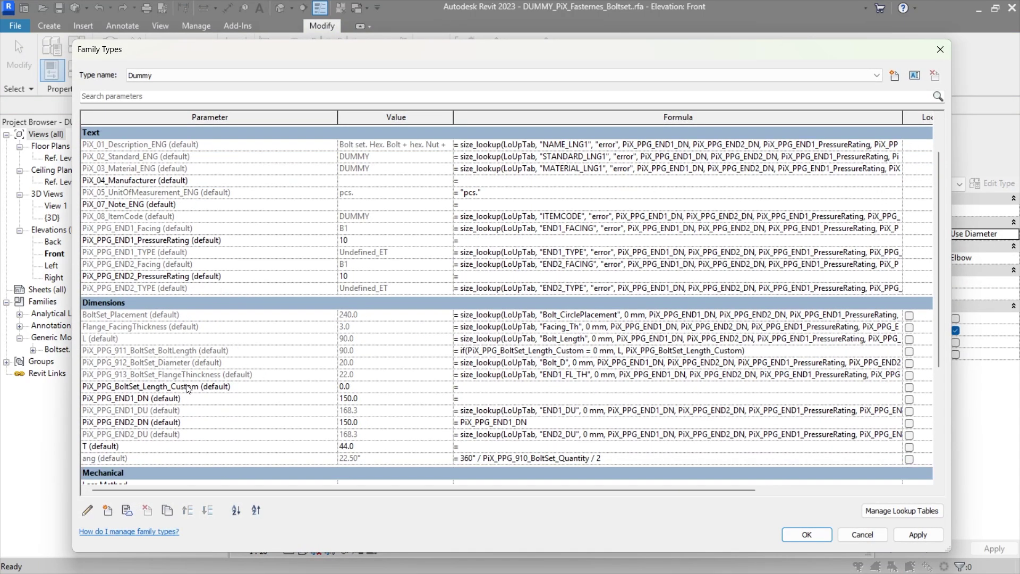
pyautogui.click(222, 376)
pyautogui.scroll(-1, 439, 444)
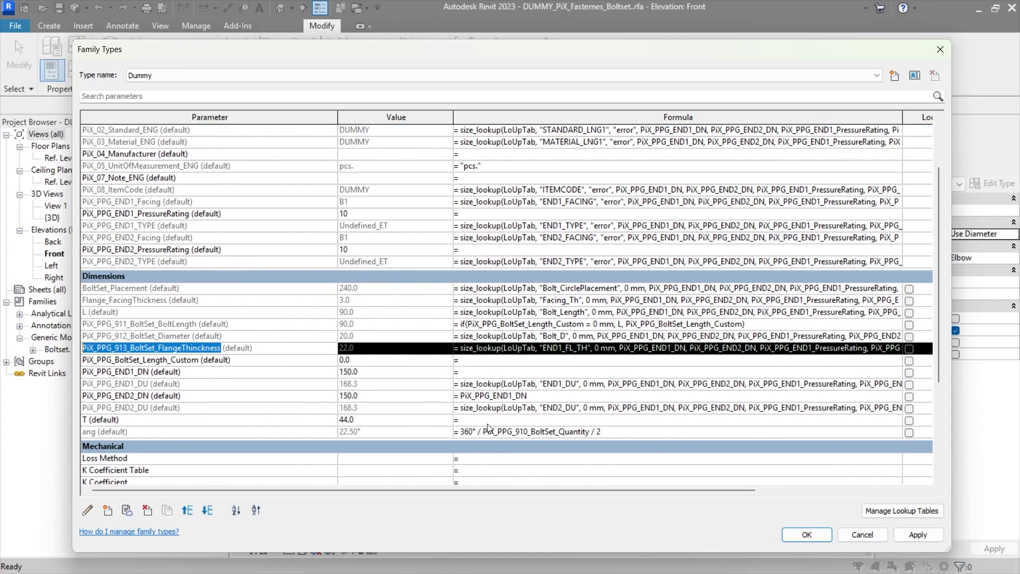
pyautogui.click(488, 420)
pyautogui.write('PiX_PPG_913_BoltSet_FlangeThinckness')
pyautogui.click(185, 336)
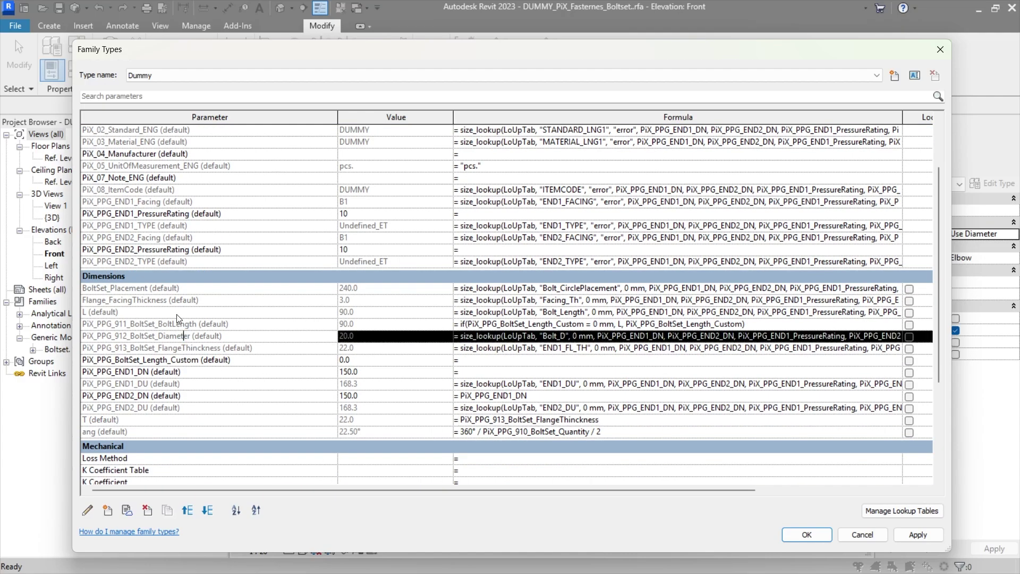
# Extend the formula of parameter T to PiX_PPG_913_BoltSet_FlangeThinckness + Flange_FacingThickness and apply it
pyautogui.click(165, 300)
pyautogui.click(624, 420)
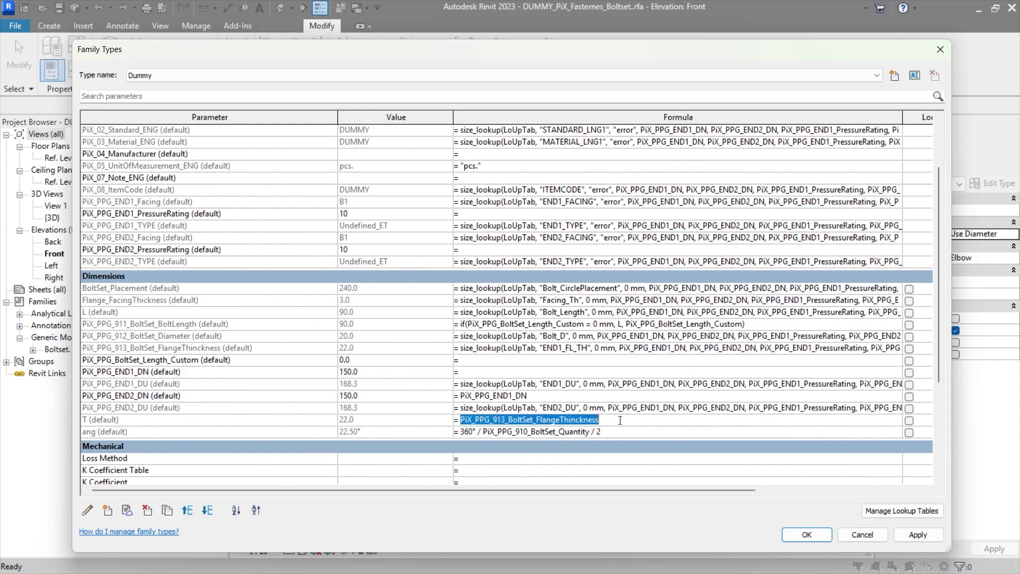
pyautogui.press('End')
pyautogui.write('+')
pyautogui.press('Tab')
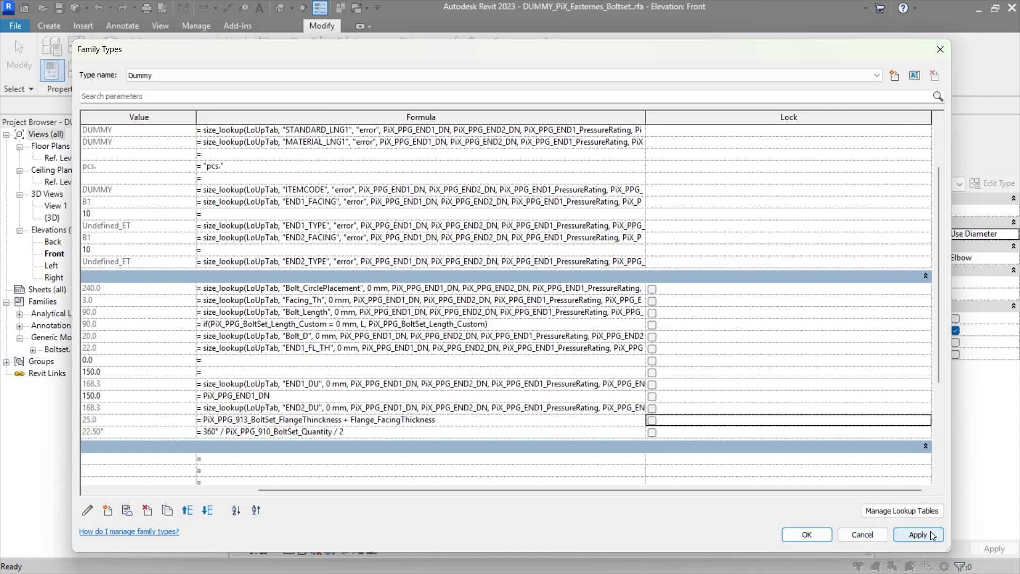
pyautogui.click(918, 534)
pyautogui.click(807, 535)
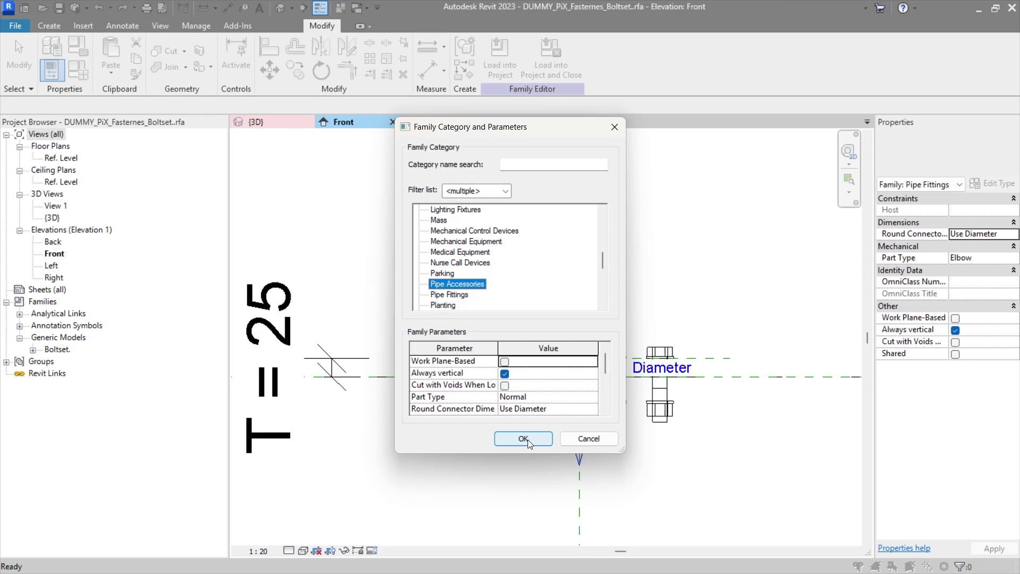
# Change the family category to Pipe Accessories and set its Part Type to Breaks Into
pyautogui.click(528, 440)
pyautogui.click(1012, 234)
pyautogui.click(1013, 246)
pyautogui.click(1012, 258)
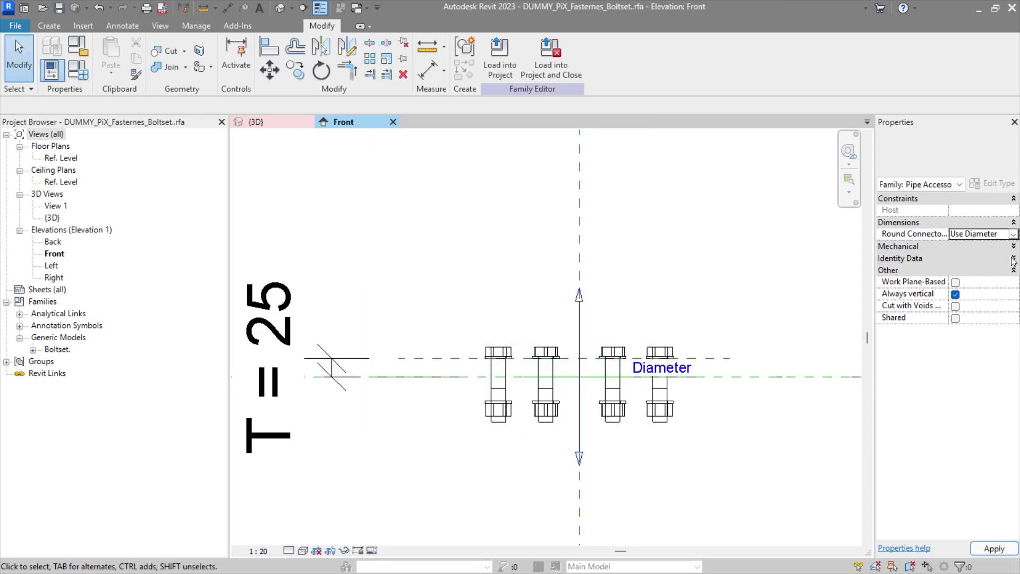
pyautogui.click(1013, 246)
pyautogui.click(1013, 270)
pyautogui.click(1013, 258)
pyautogui.click(979, 280)
# Set the System Classification of both pipe connectors to Global
pyautogui.click(583, 304)
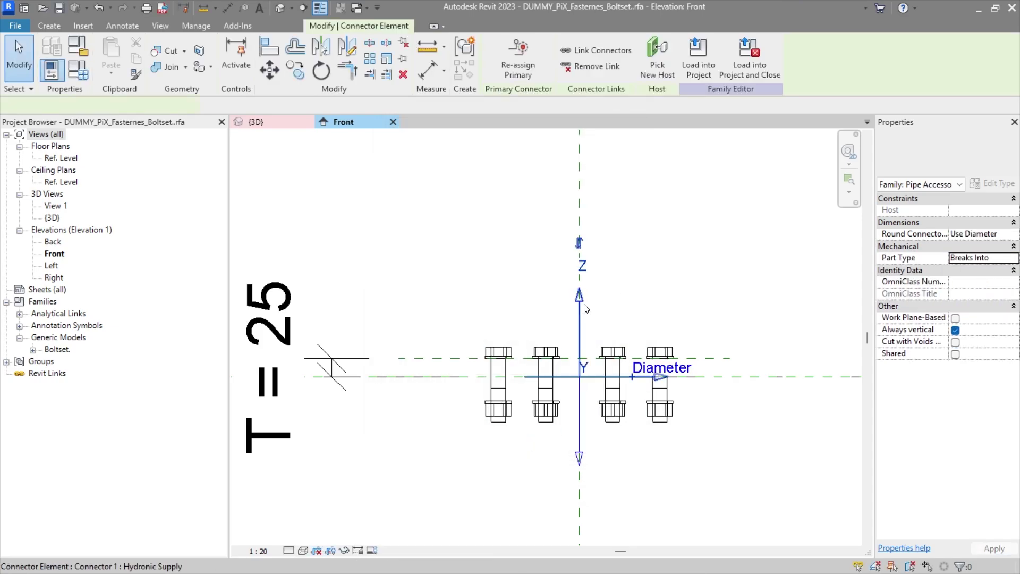
pyautogui.click(979, 306)
pyautogui.click(1006, 306)
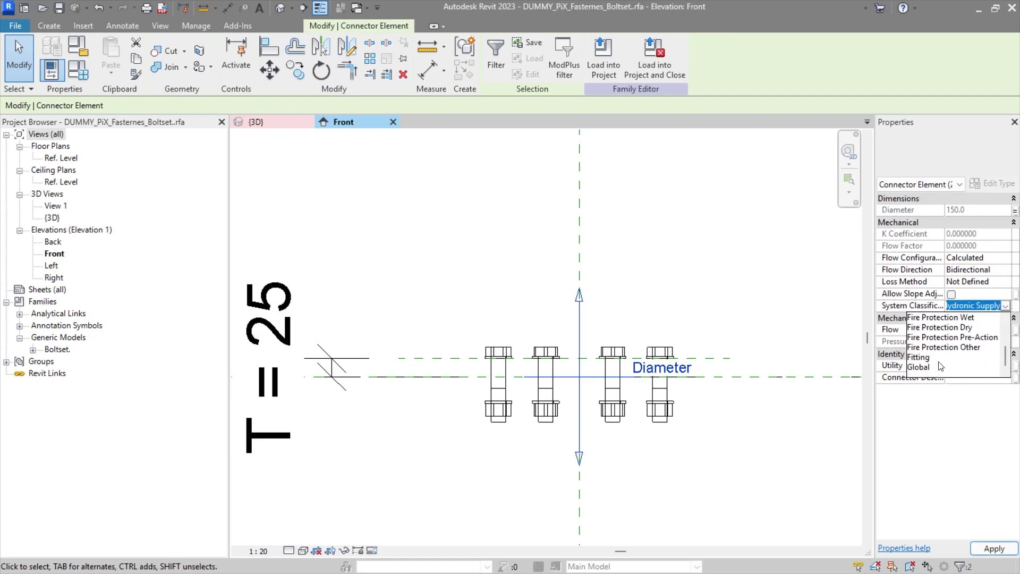
pyautogui.click(938, 366)
pyautogui.click(685, 248)
pyautogui.click(584, 299)
pyautogui.click(403, 171)
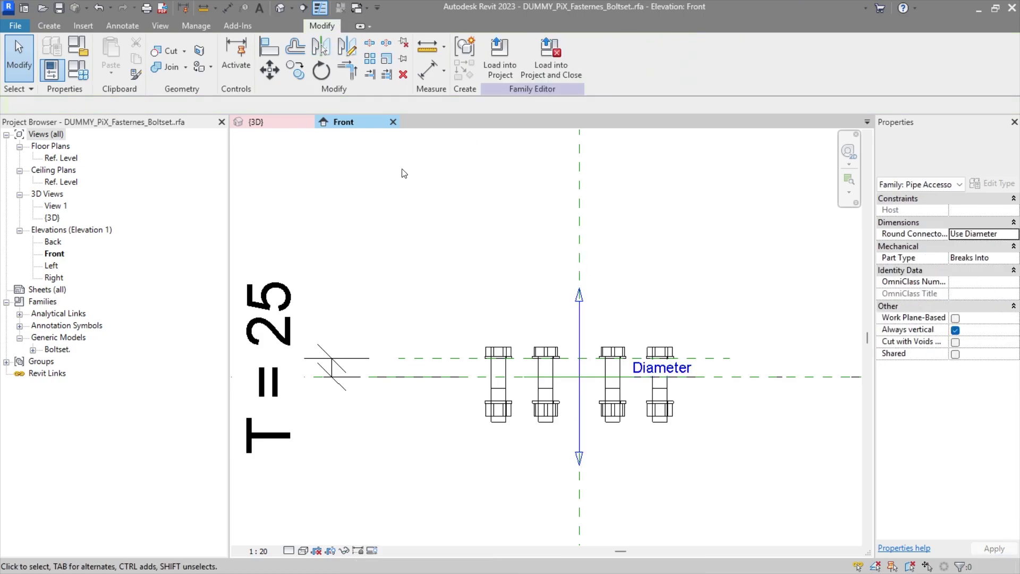
# In the PipeEX_project_2023 3D view, place the Dummy type of the DUMMY_PiX_Fasternes_Boltset. accessory on the open pipe flange
pyautogui.click(313, 122)
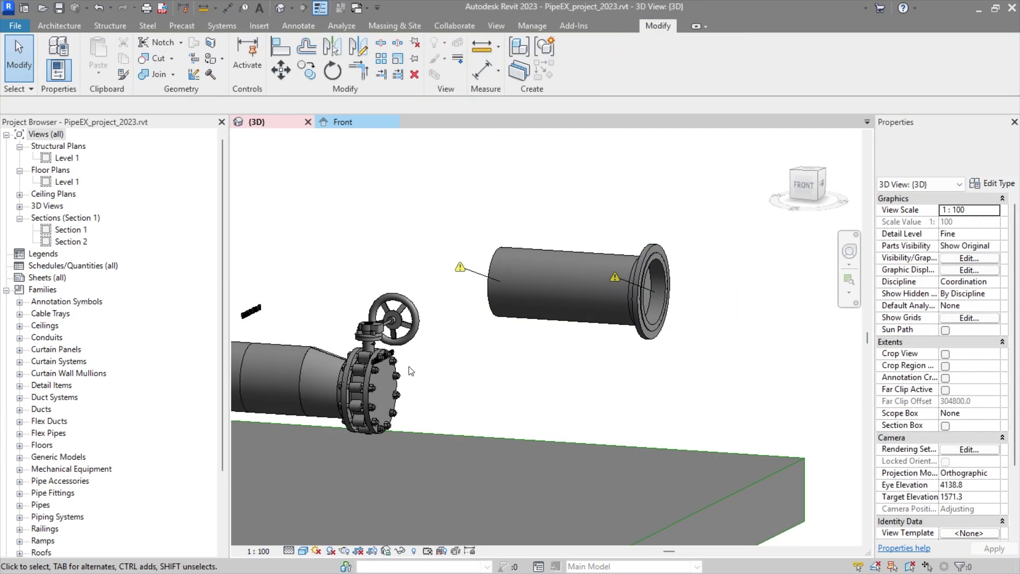
pyautogui.scroll(-3, 91, 314)
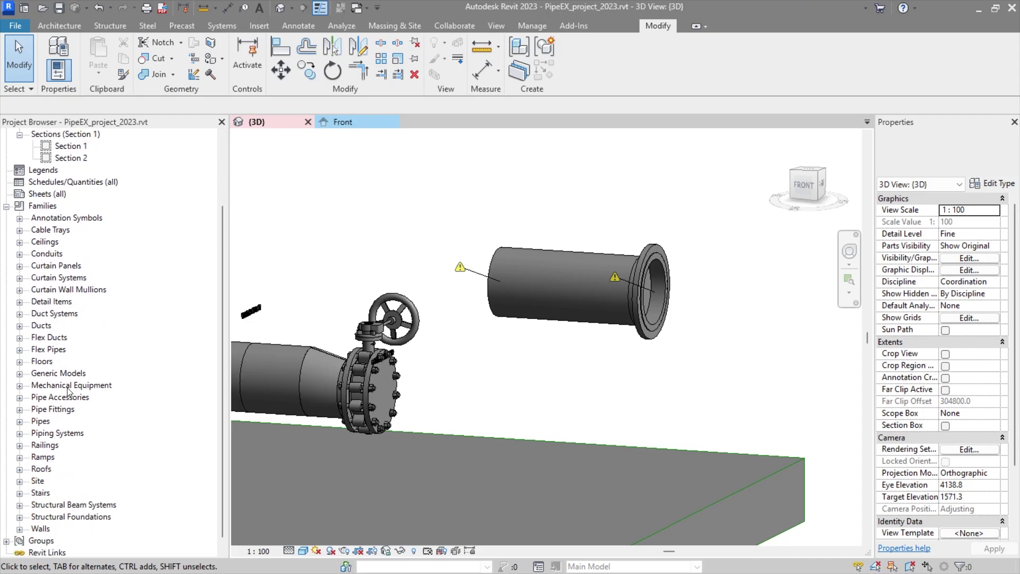
pyautogui.doubleClick(69, 396)
pyautogui.doubleClick(145, 421)
pyautogui.moveTo(75, 433); pyautogui.dragTo(680, 349)
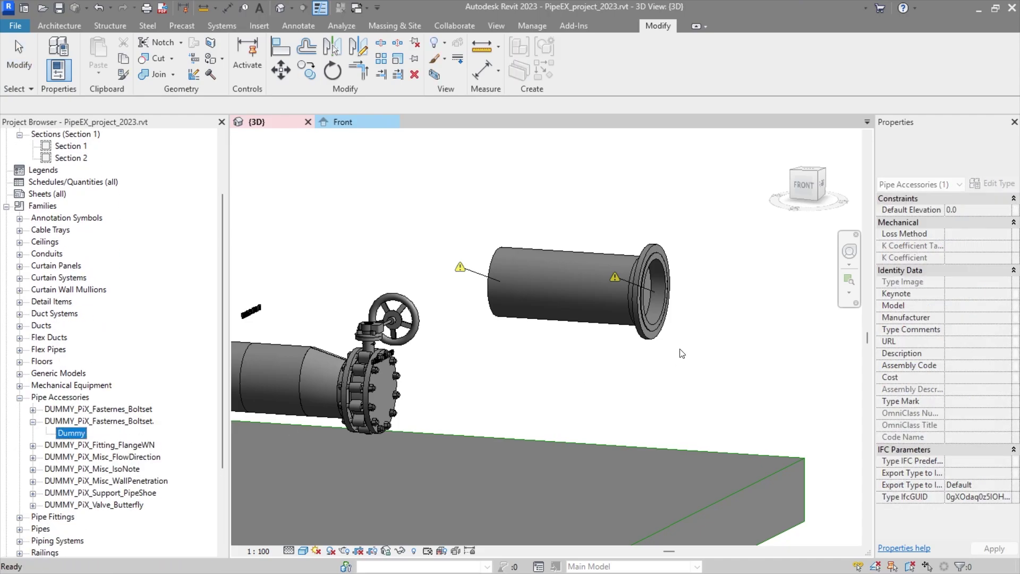
pyautogui.moveTo(77, 436); pyautogui.dragTo(658, 296)
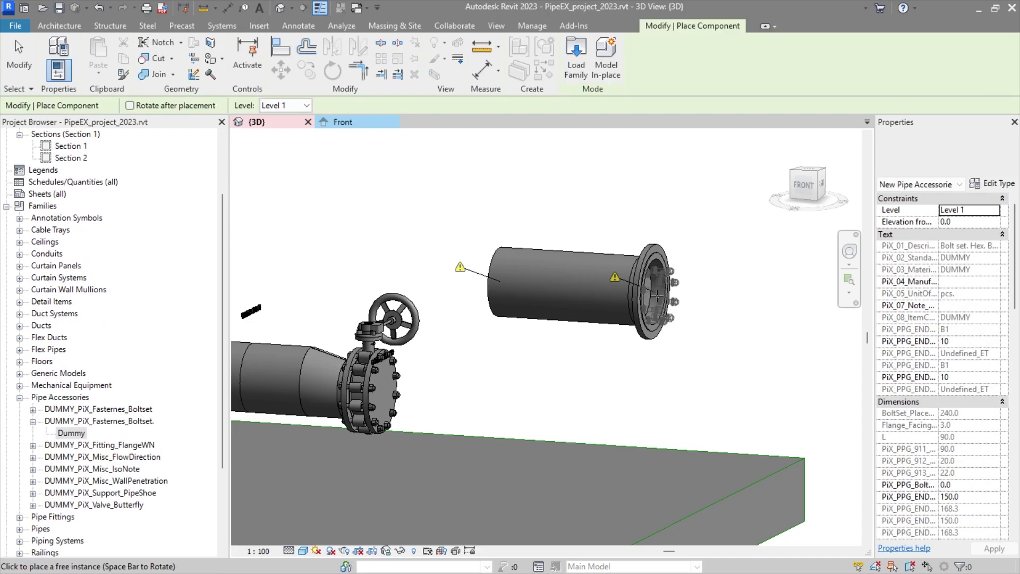
pyautogui.click(658, 295)
pyautogui.press('Escape')
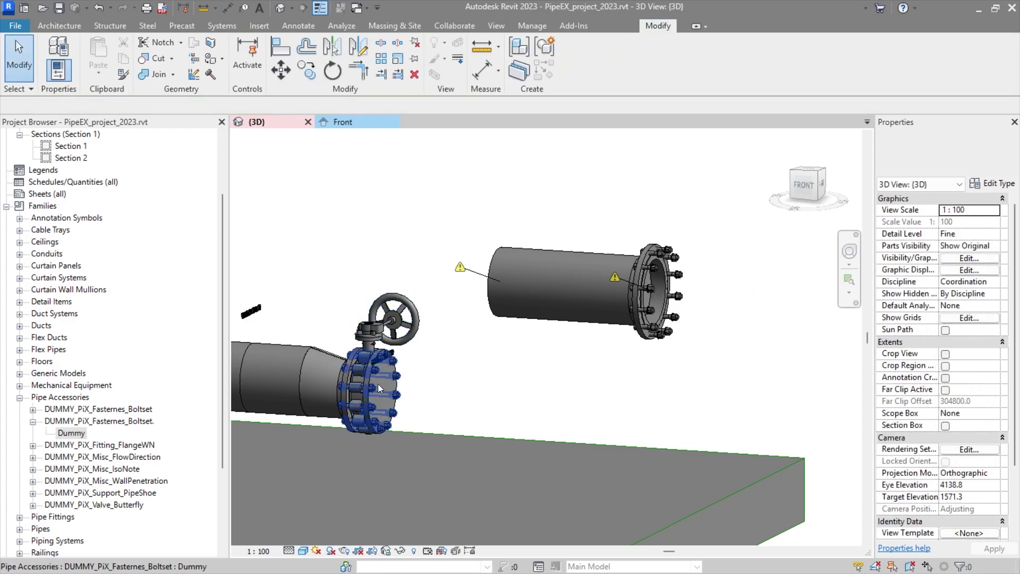
# Temporarily hide the blind flange mounted on the existing valve
pyautogui.click(383, 384)
pyautogui.press('Escape')
pyautogui.click(381, 392)
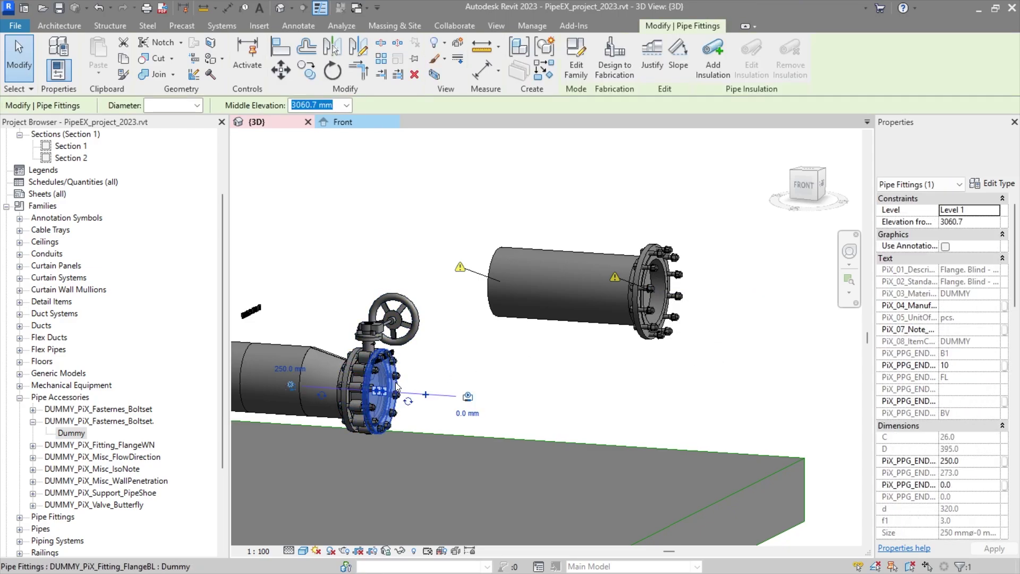
pyautogui.press('h')
pyautogui.press('h')
# Create a gasket similar to the one on the valve and place it on the bolted pipe flange
pyautogui.scroll(4, 381, 393)
pyautogui.click(378, 394)
pyautogui.click(384, 394)
pyautogui.scroll(-5, 384, 395)
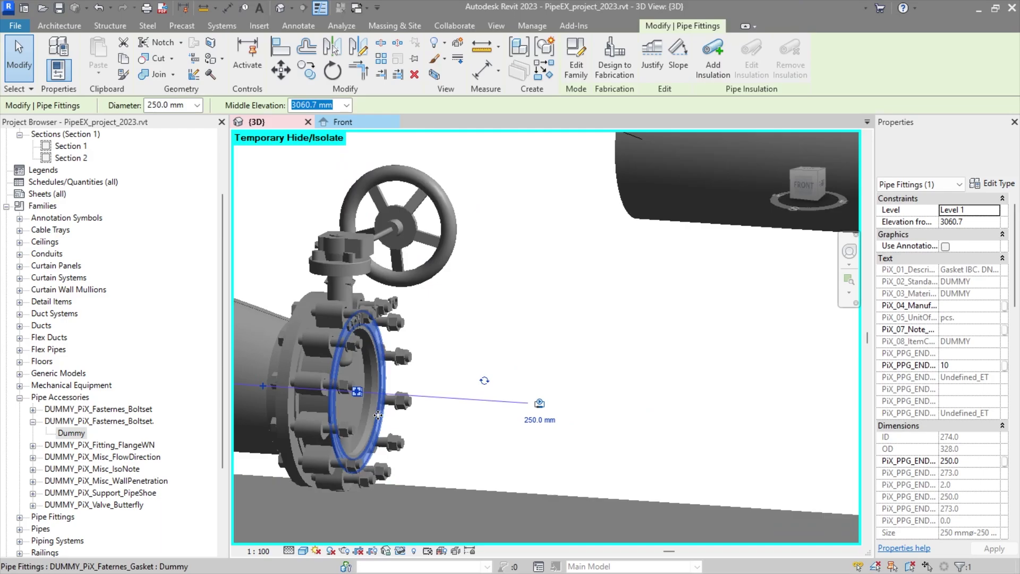
pyautogui.scroll(2, 512, 321)
pyautogui.press('c')
pyautogui.press('s')
pyautogui.press('Escape')
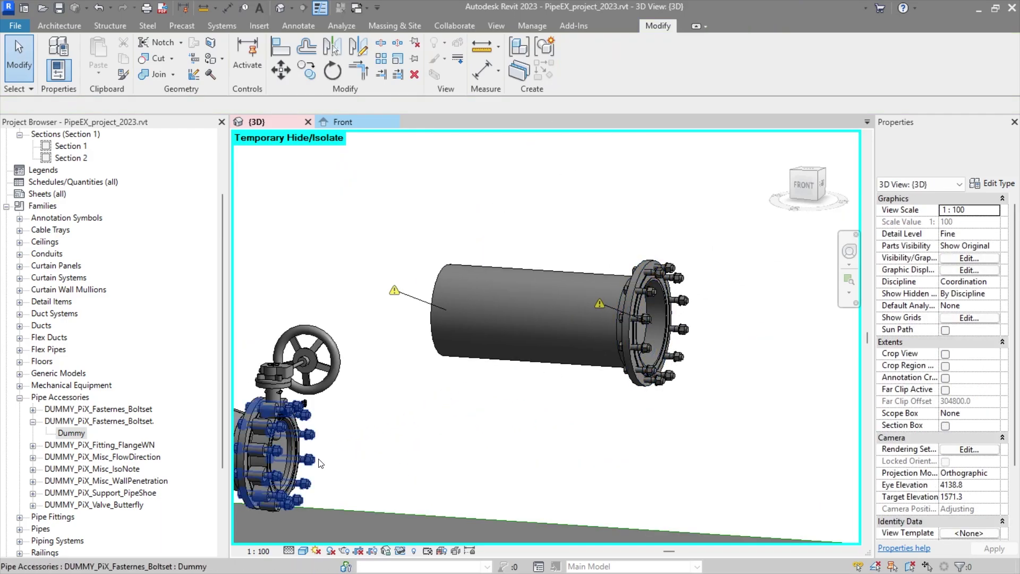
# Reset the temporary hiding and place a blind flange similar to the valve's on the bolted pipe end
pyautogui.press('h')
pyautogui.press('r')
pyautogui.click(272, 442)
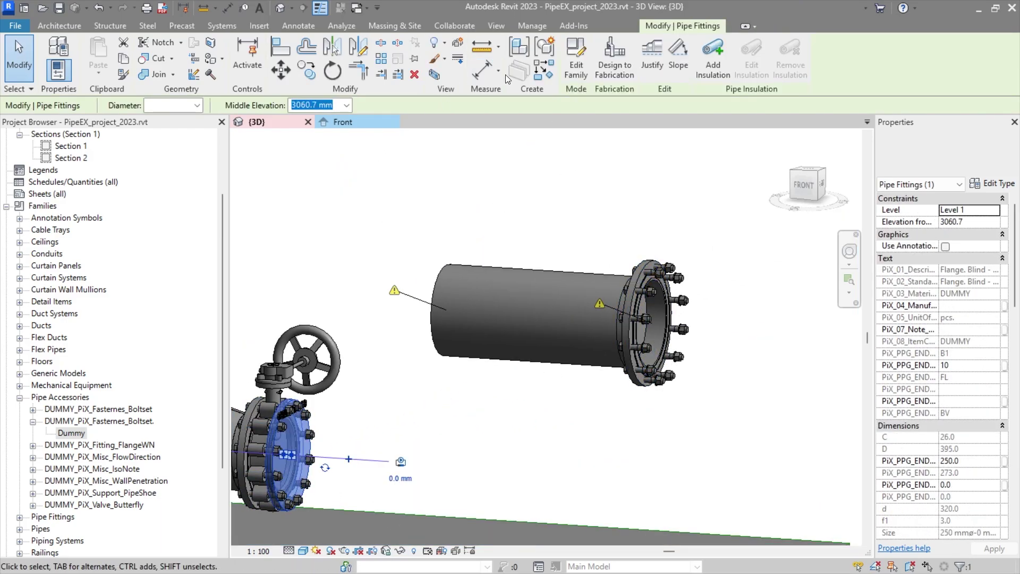
pyautogui.press('c')
pyautogui.press('s')
pyautogui.click(651, 322)
pyautogui.press('Escape')
# Examine how the bolts, washers and nuts sit against the joined flanges at the pipe end
pyautogui.scroll(2, 644, 278)
pyautogui.scroll(2, 646, 281)
pyautogui.keyDown('shift'); pyautogui.moveTo(646, 281); pyautogui.dragTo(685, 289, button='middle'); pyautogui.keyUp('shift')
pyautogui.moveTo(472, 298); pyautogui.dragTo(895, 396, button='middle')
pyautogui.click(531, 297)
pyautogui.keyDown('shift'); pyautogui.moveTo(531, 297); pyautogui.dragTo(732, 295, button='middle'); pyautogui.keyUp('shift')
pyautogui.press('Escape')
pyautogui.scroll(2, 536, 285)
pyautogui.keyDown('shift'); pyautogui.moveTo(535, 285); pyautogui.dragTo(534, 359, button='middle'); pyautogui.keyUp('shift')
pyautogui.click(550, 311)
pyautogui.press('Escape')
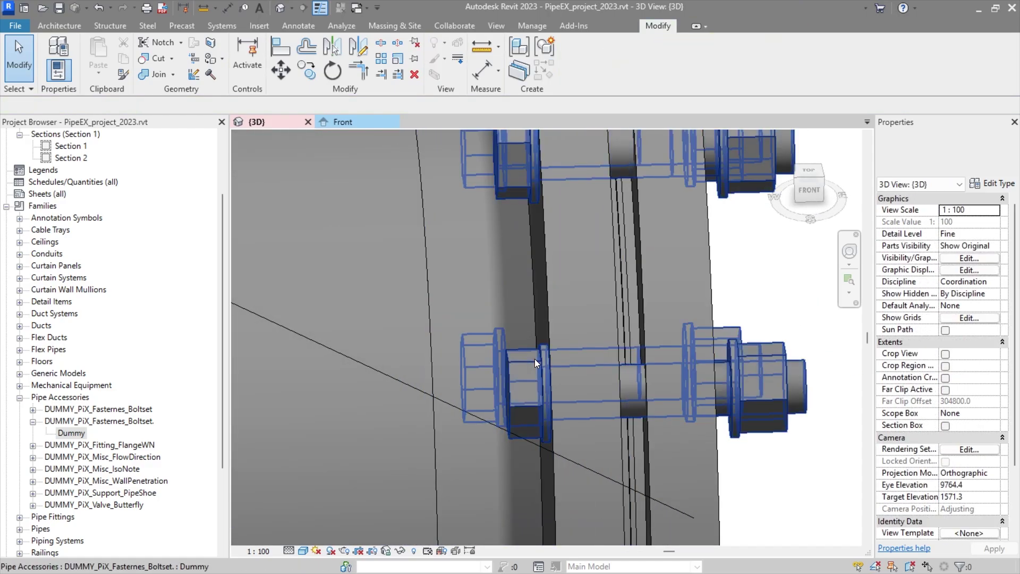
pyautogui.scroll(-3, 535, 358)
pyautogui.keyDown('shift'); pyautogui.moveTo(571, 288); pyautogui.dragTo(564, 313, button='middle'); pyautogui.keyUp('shift')
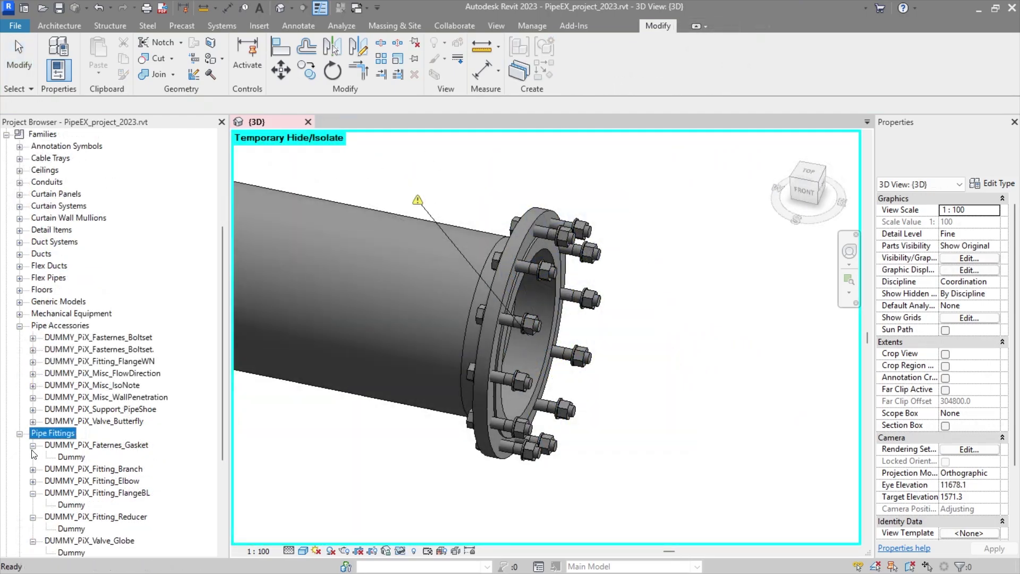
# Place the Dummy type of DUMMY_PiX_Faternes_Gasket on the open face of the bolted pipe flange
pyautogui.click(67, 459)
pyautogui.moveTo(67, 459); pyautogui.dragTo(572, 391)
pyautogui.press('Escape')
pyautogui.press('Escape')
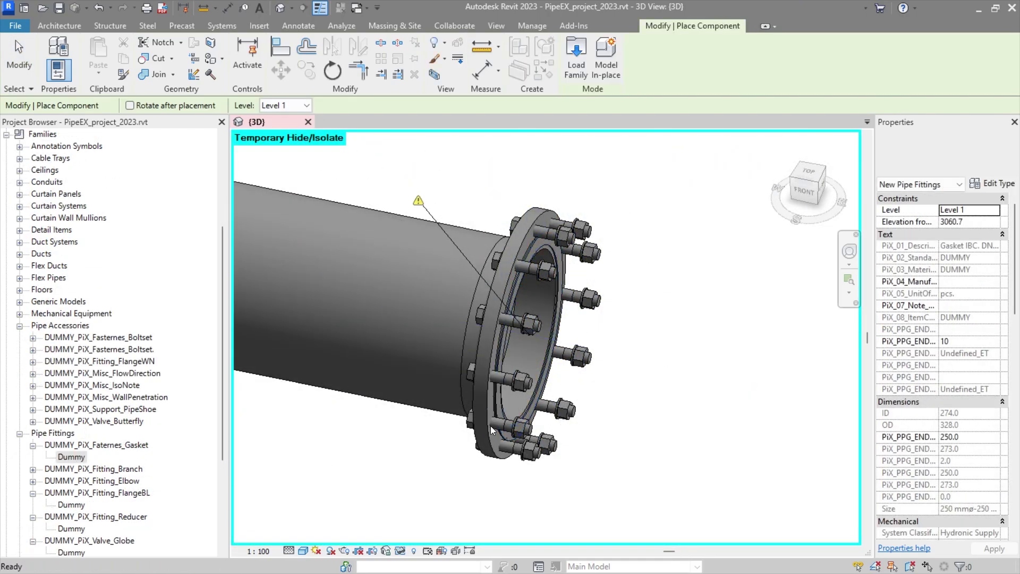
pyautogui.doubleClick(136, 344)
pyautogui.click(75, 351)
pyautogui.doubleClick(75, 363)
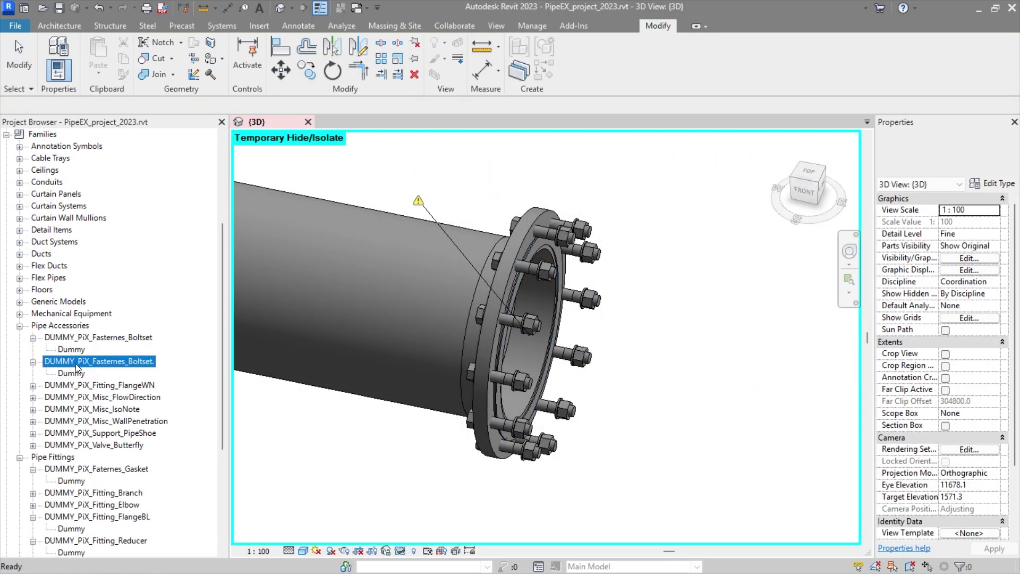
pyautogui.click(68, 374)
pyautogui.moveTo(68, 374); pyautogui.dragTo(598, 392)
pyautogui.press('Escape')
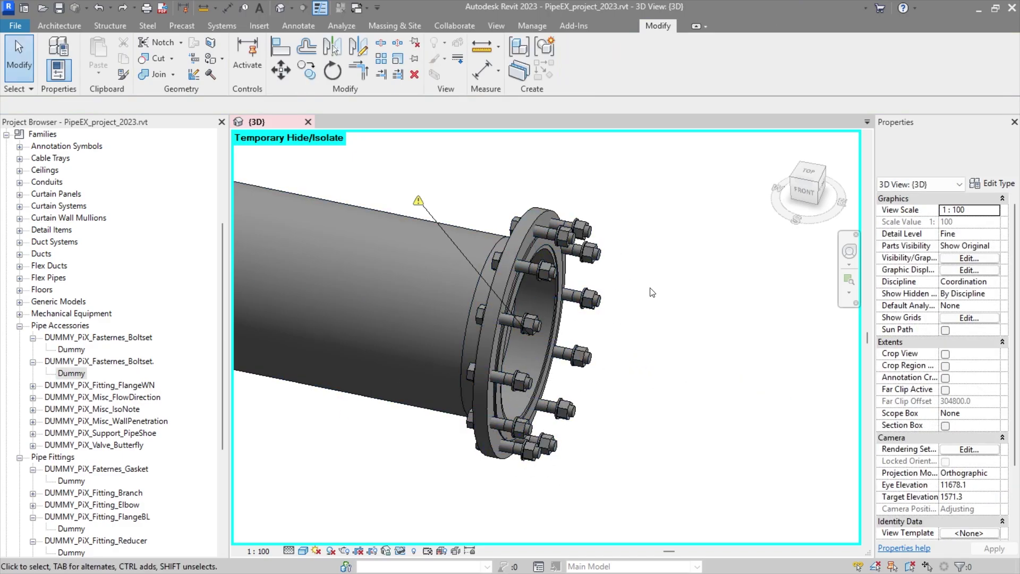
# Place the Dummy type of DUMMY_PiX_Valve_Butterfly against the gasket and add another gasket on the valve's open face
pyautogui.doubleClick(118, 448)
pyautogui.moveTo(70, 456); pyautogui.dragTo(661, 374)
pyautogui.press('Escape')
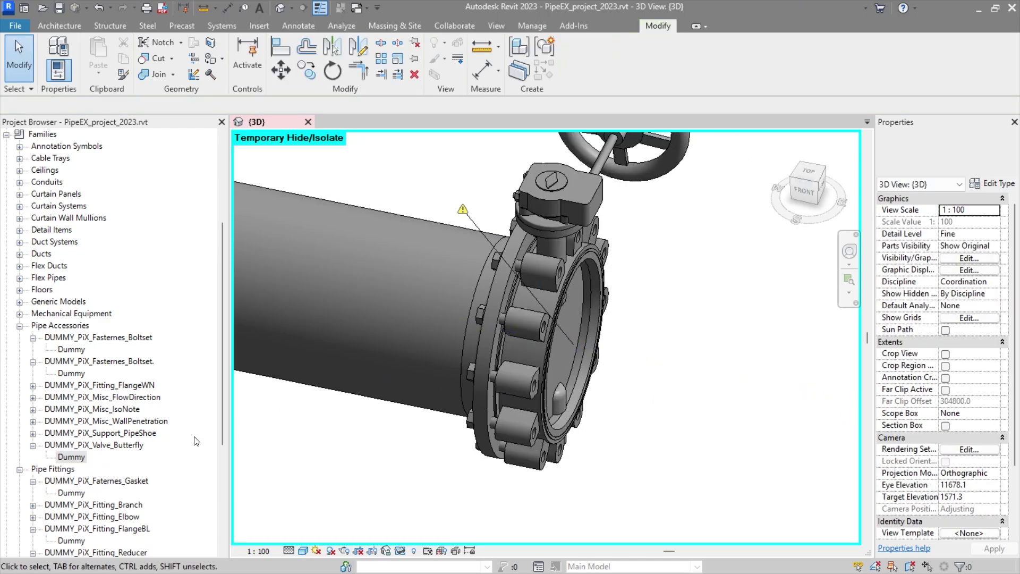
pyautogui.moveTo(73, 490); pyautogui.dragTo(607, 425)
pyautogui.press('Escape')
# Close the butterfly valve's open end with the Dummy type of the DUMMY_PiX_Fitting_FlangeBL blind flange
pyautogui.scroll(-2, 116, 441)
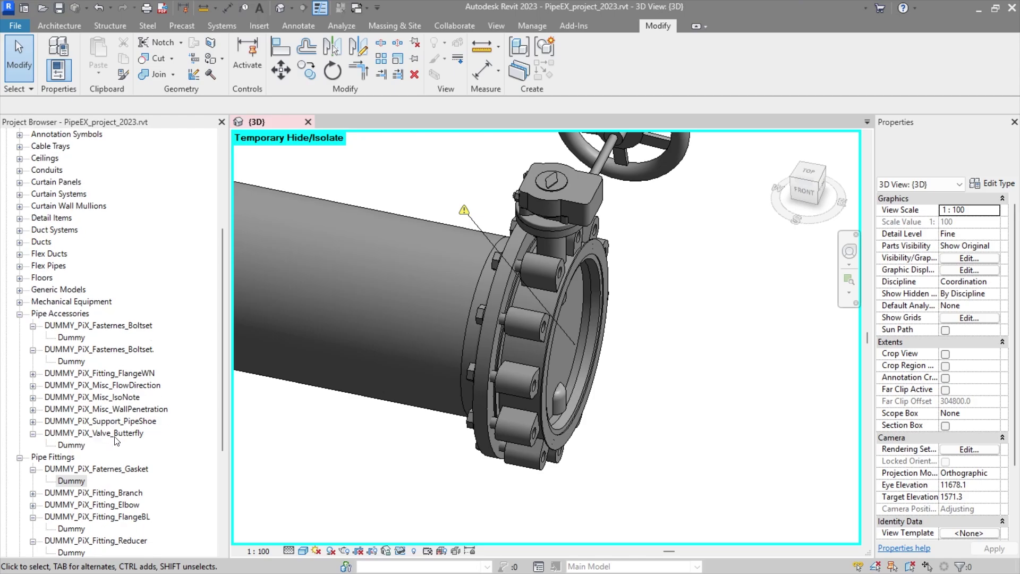
pyautogui.click(125, 505)
pyautogui.moveTo(69, 516); pyautogui.dragTo(598, 380)
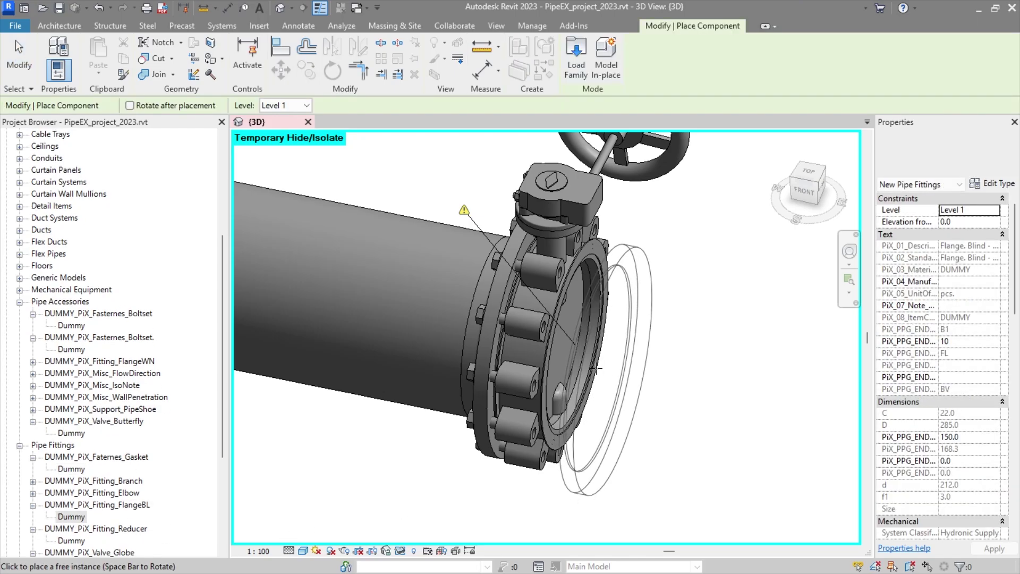
pyautogui.click(578, 348)
pyautogui.press('Escape')
# Set the bolt set's custom length, PiX_PPG_BoltSet_Length_Custom, to 180 so the bolts span the valve and both flanges
pyautogui.click(512, 323)
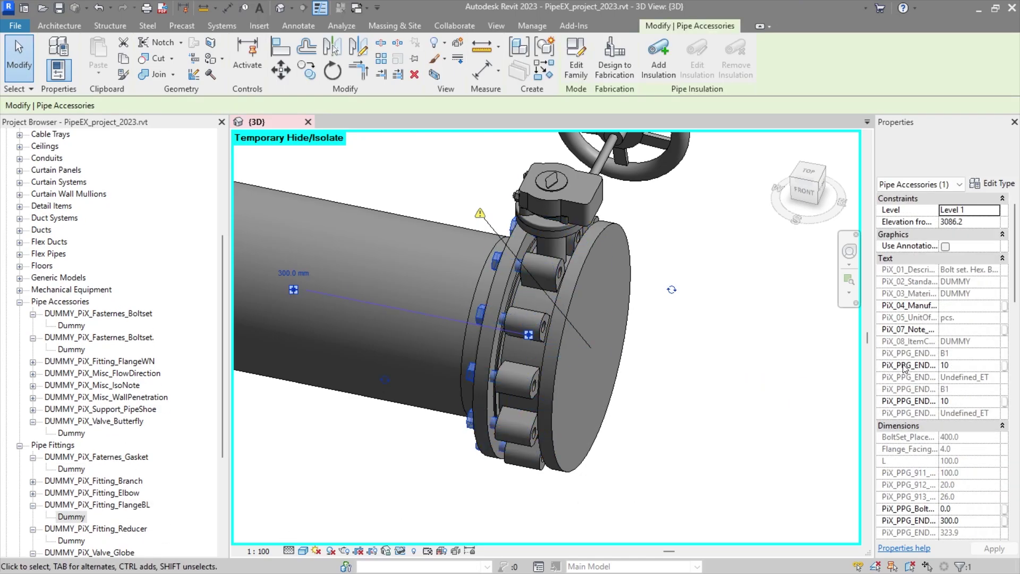
pyautogui.scroll(-4, 939, 379)
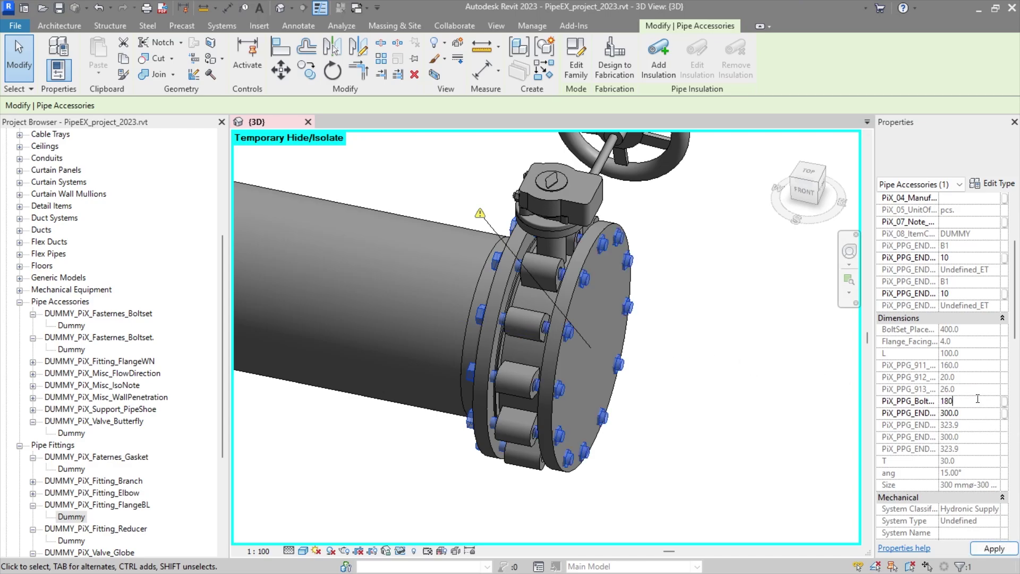
pyautogui.scroll(4, 595, 399)
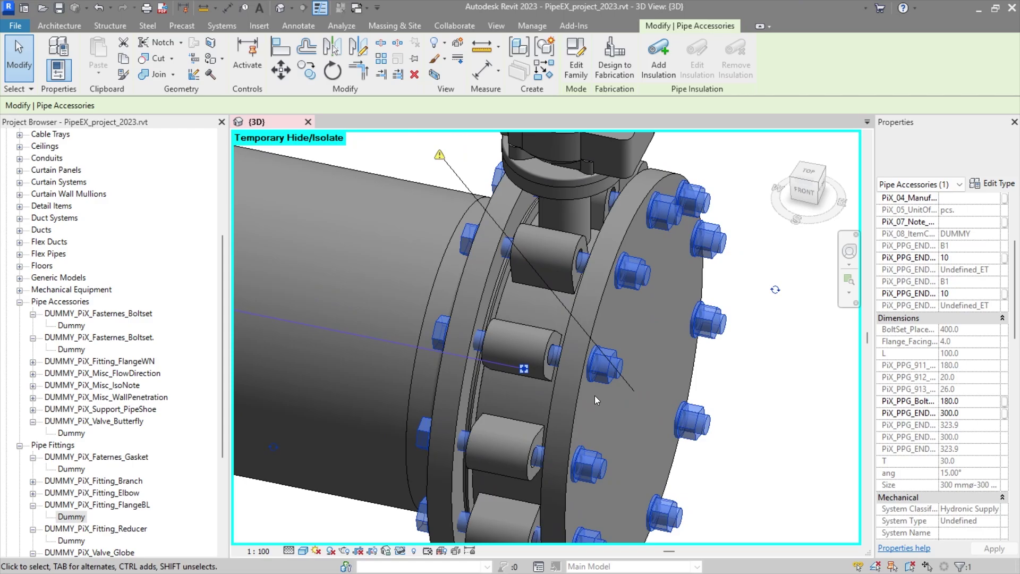
pyautogui.press('Escape')
# Examine the lengthened bolts through the valve and blind flange, along with the bolt set's description property
pyautogui.scroll(-2, 527, 383)
pyautogui.keyDown('shift'); pyautogui.moveTo(527, 384); pyautogui.dragTo(596, 381, button='middle'); pyautogui.keyUp('shift')
pyautogui.scroll(4, 599, 362)
pyautogui.click(596, 380)
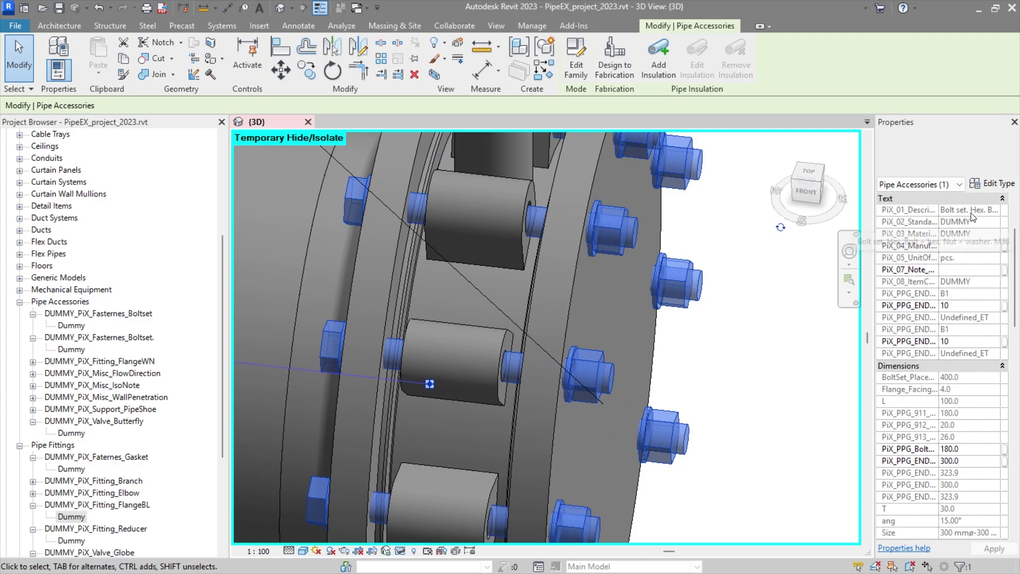
pyautogui.scroll(-5, 632, 350)
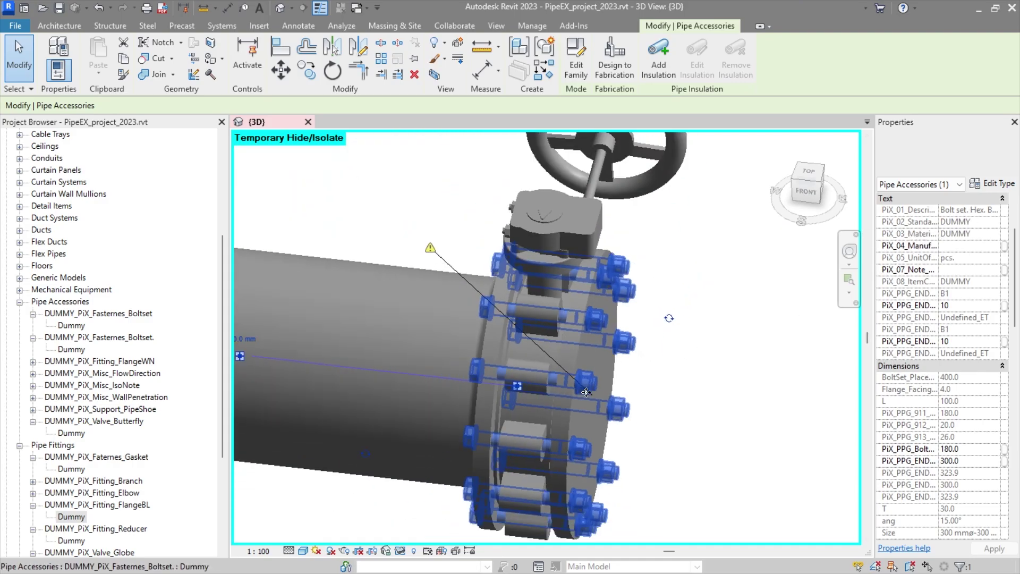
pyautogui.press('Escape')
pyautogui.click(635, 352)
pyautogui.keyDown('shift'); pyautogui.moveTo(635, 352); pyautogui.dragTo(636, 408, button='middle'); pyautogui.keyUp('shift')
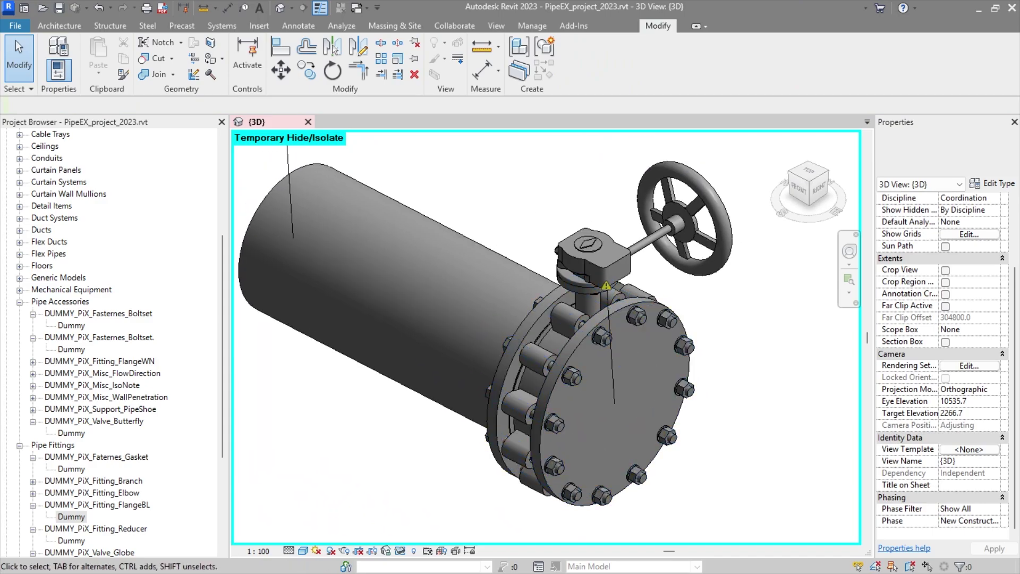